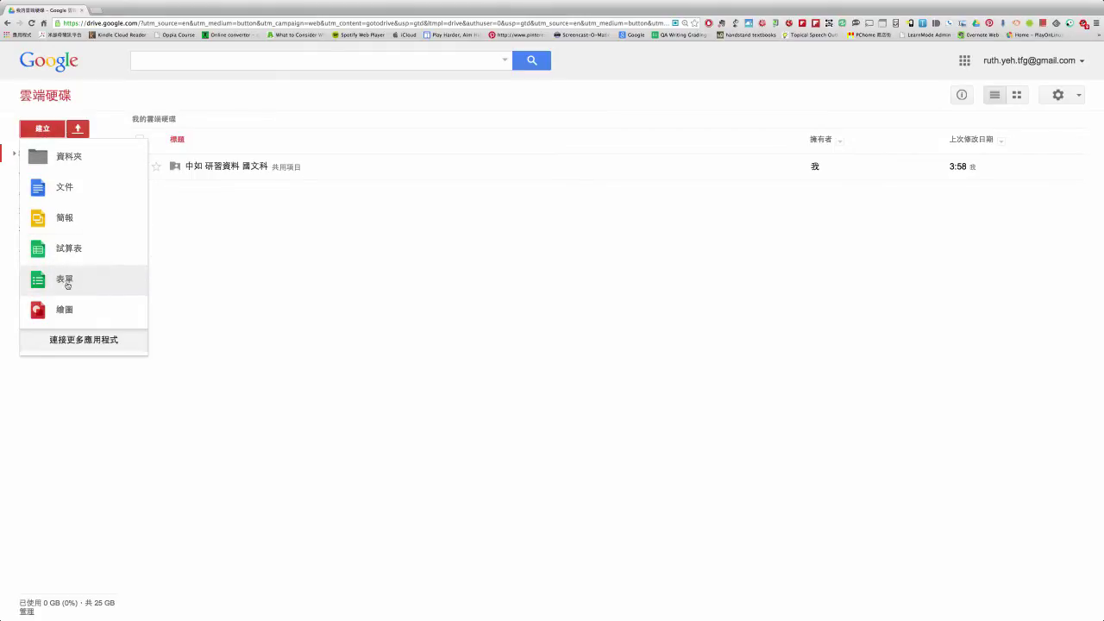
# Create a new form in Google Drive and title it 101班基本資料
pyautogui.click(64, 280)
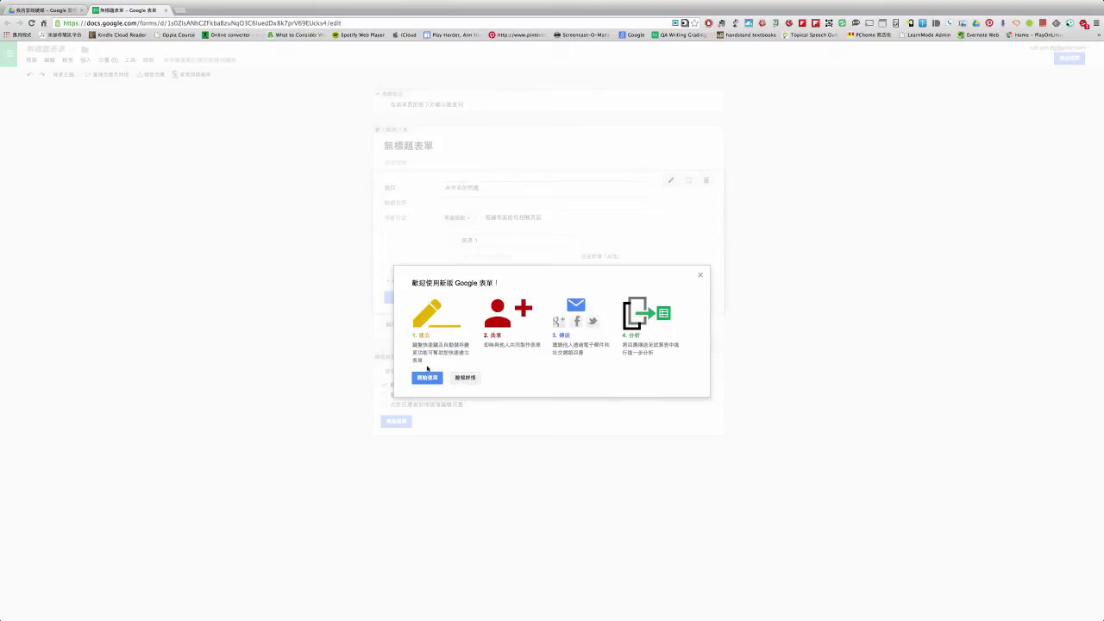
pyautogui.click(432, 378)
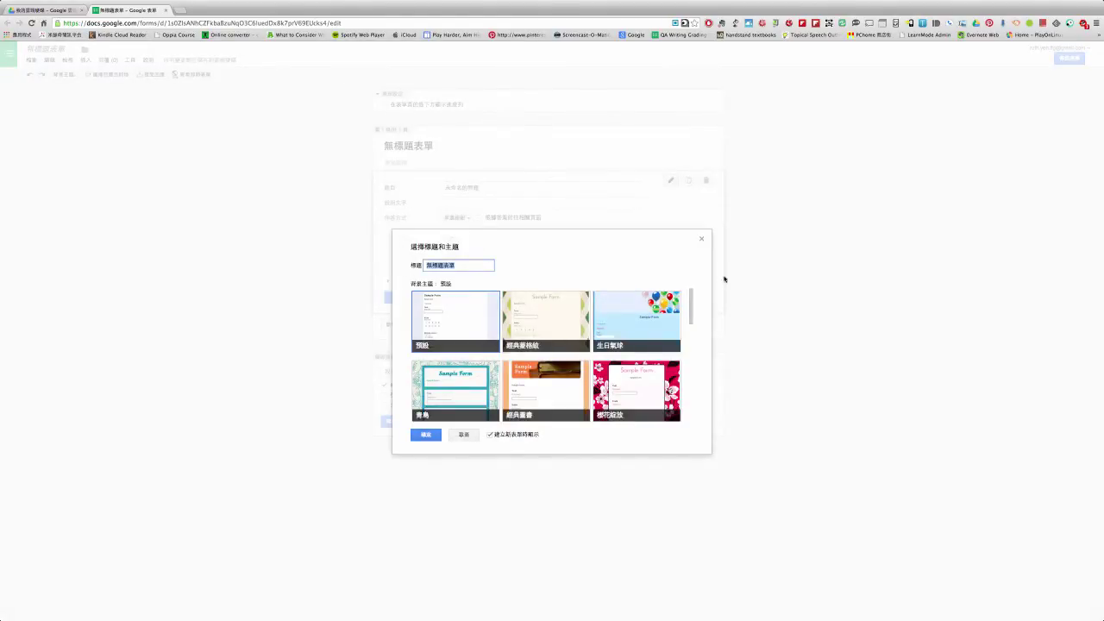
pyautogui.scroll(-1, 576, 406)
pyautogui.scroll(1, 576, 406)
pyautogui.press('BackSpace')
pyautogui.write('三')
pyautogui.press('BackSpace')
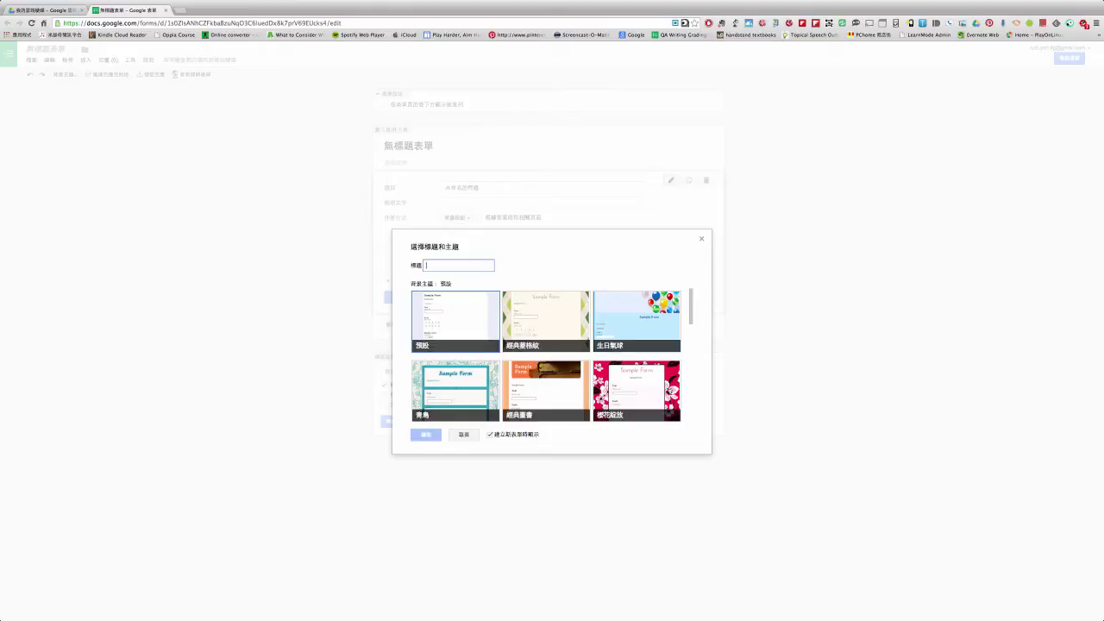
pyautogui.write('10')
pyautogui.write('1表單基')
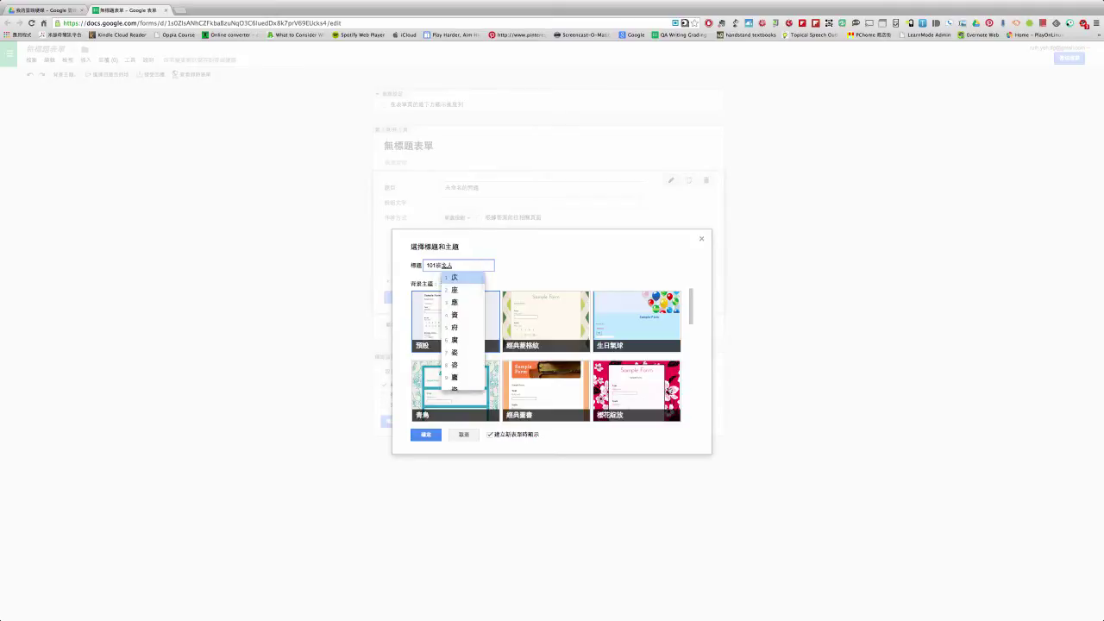
pyautogui.write('本')
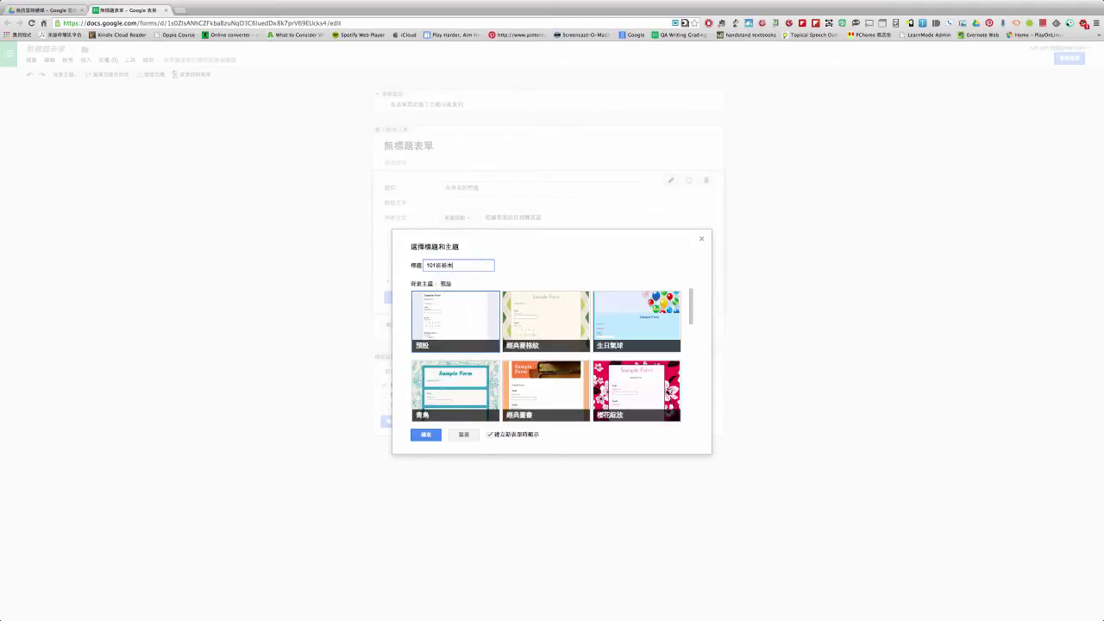
pyautogui.write('資料')
# Browse the background themes, choose 生日氣球 and confirm the form's title and theme
pyautogui.scroll(-5, 648, 376)
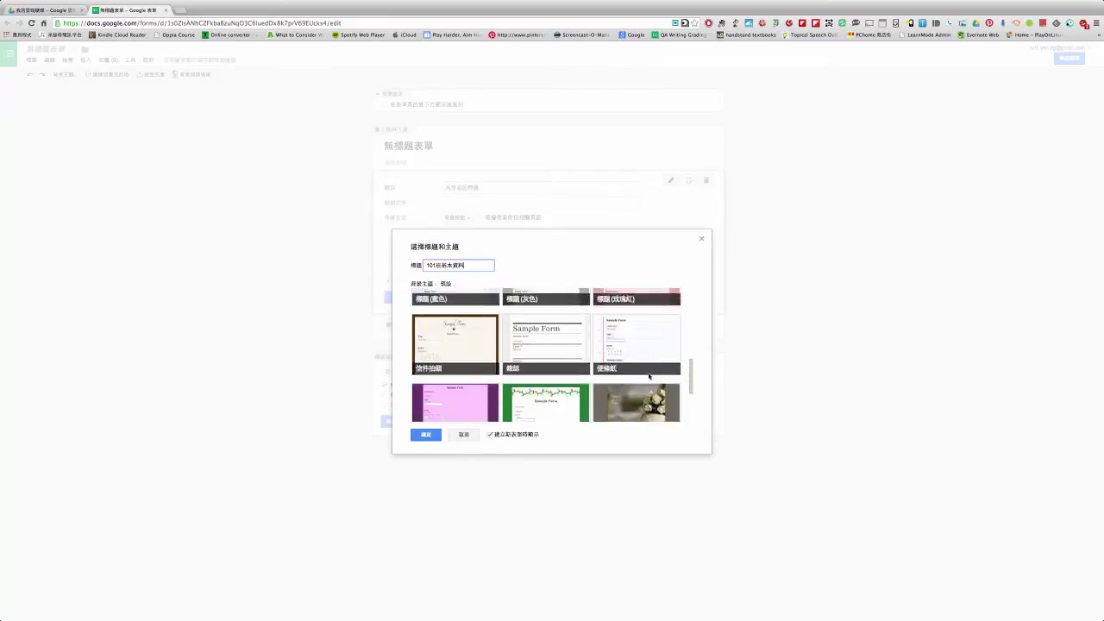
pyautogui.scroll(10, 648, 376)
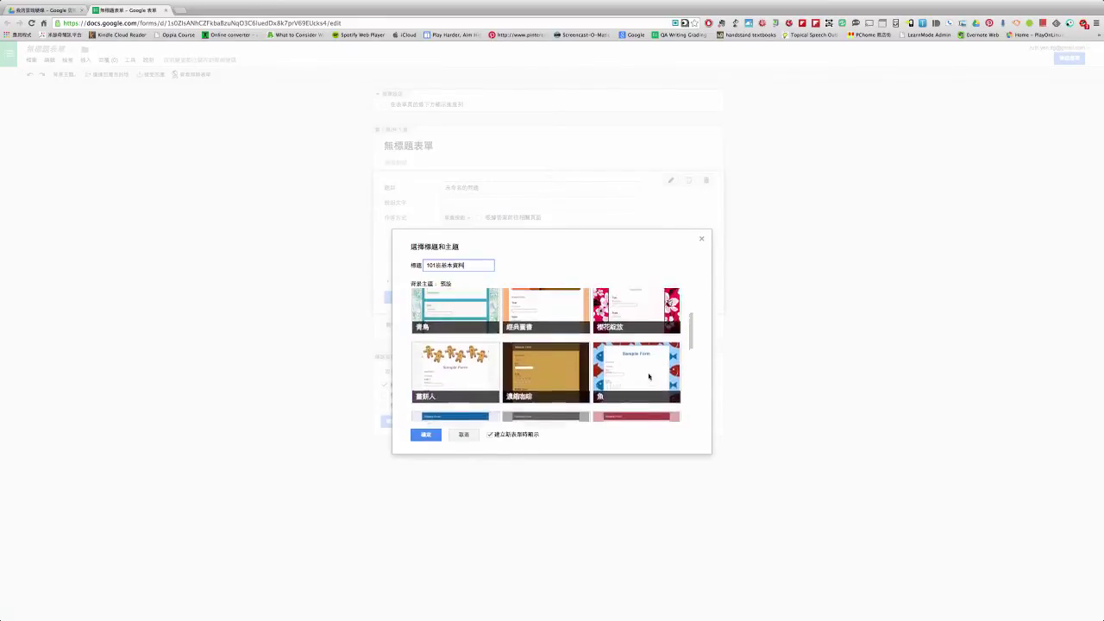
pyautogui.scroll(-3, 649, 376)
pyautogui.scroll(3, 648, 376)
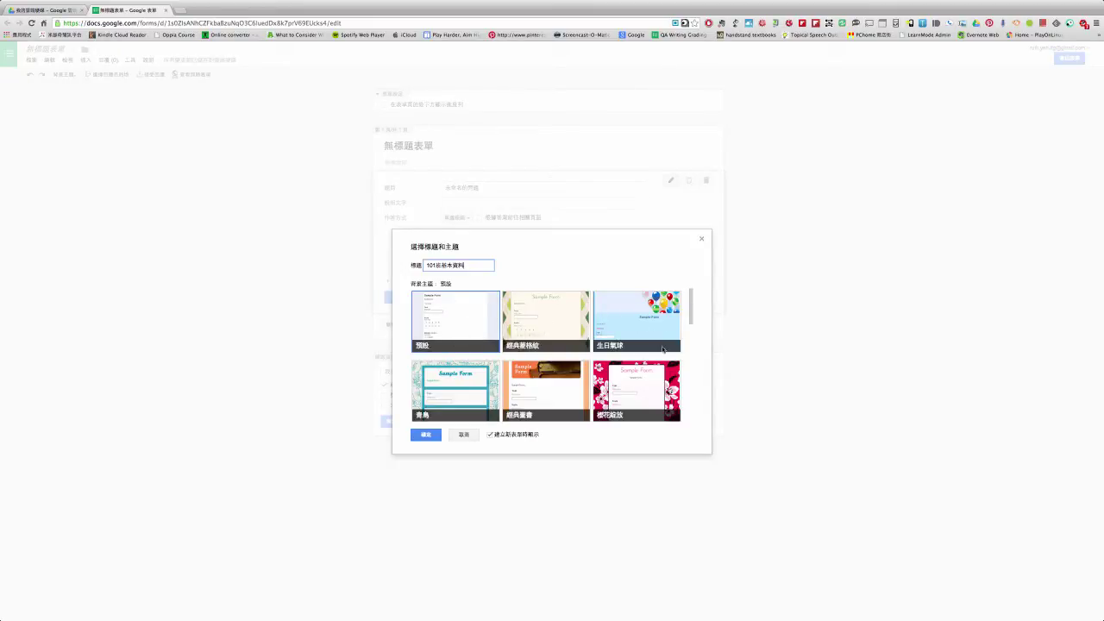
pyautogui.click(648, 336)
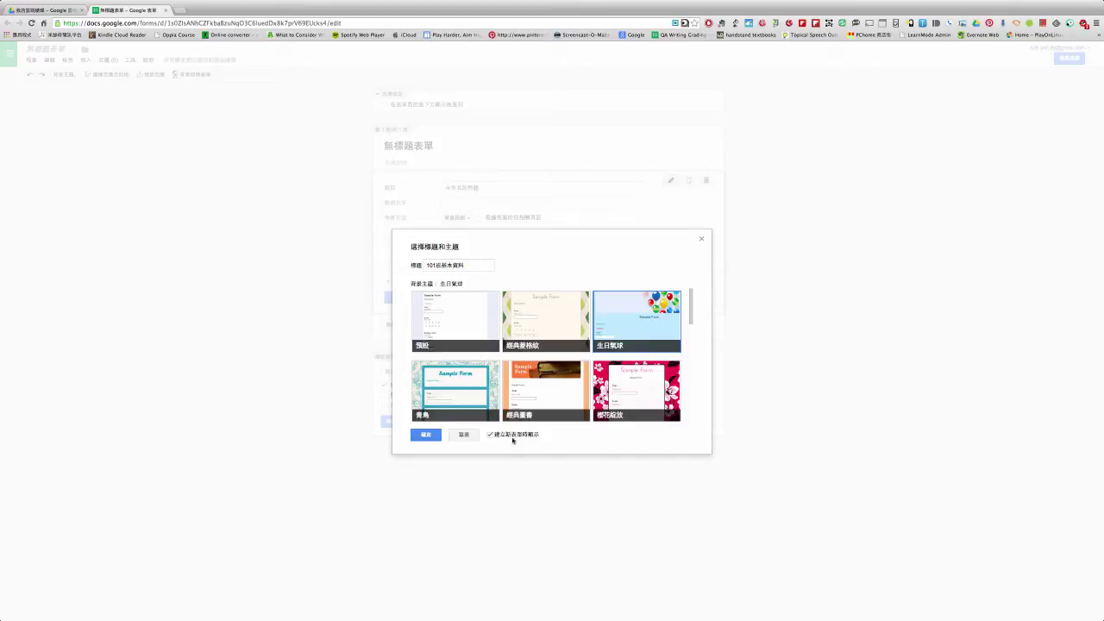
pyautogui.click(428, 435)
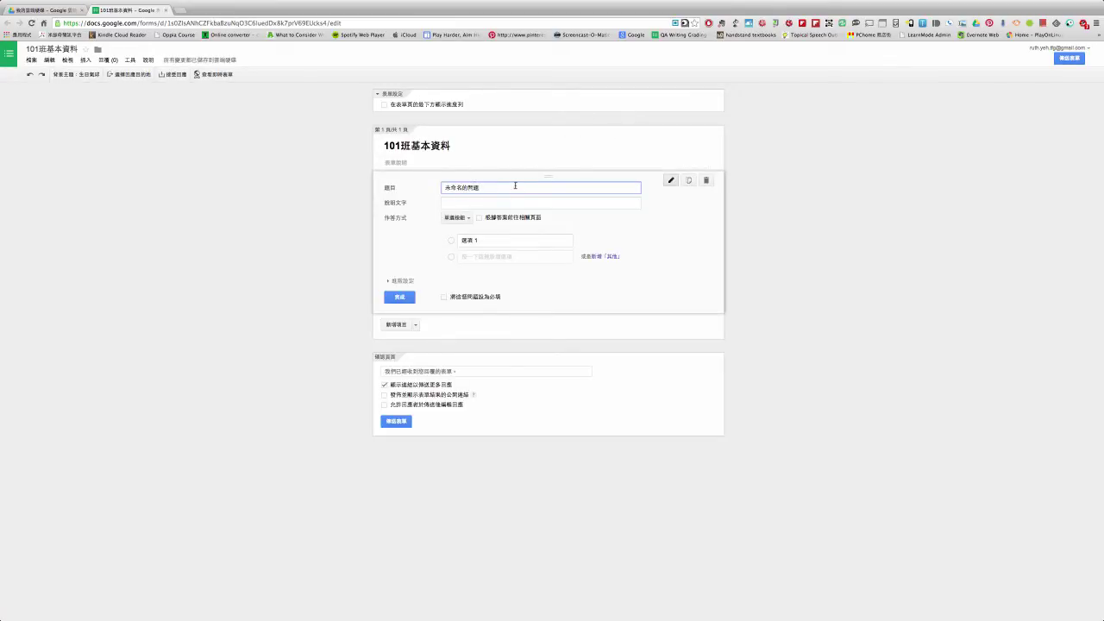
# Clear the default title text of the first question
pyautogui.press('BackSpace')
pyautogui.press('BackSpace')
pyautogui.press('BackSpace')
pyautogui.press('BackSpace')
pyautogui.press('BackSpace')
pyautogui.press('BackSpace')
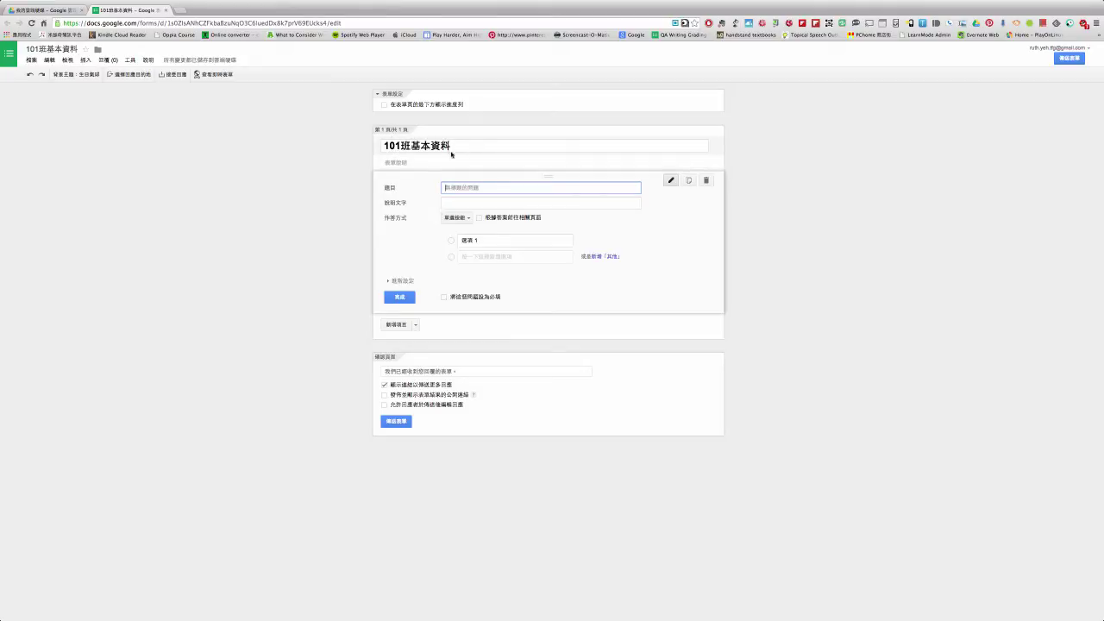
# Begin the form description under the form title with 請各位同學回答下列問題
pyautogui.click(406, 163)
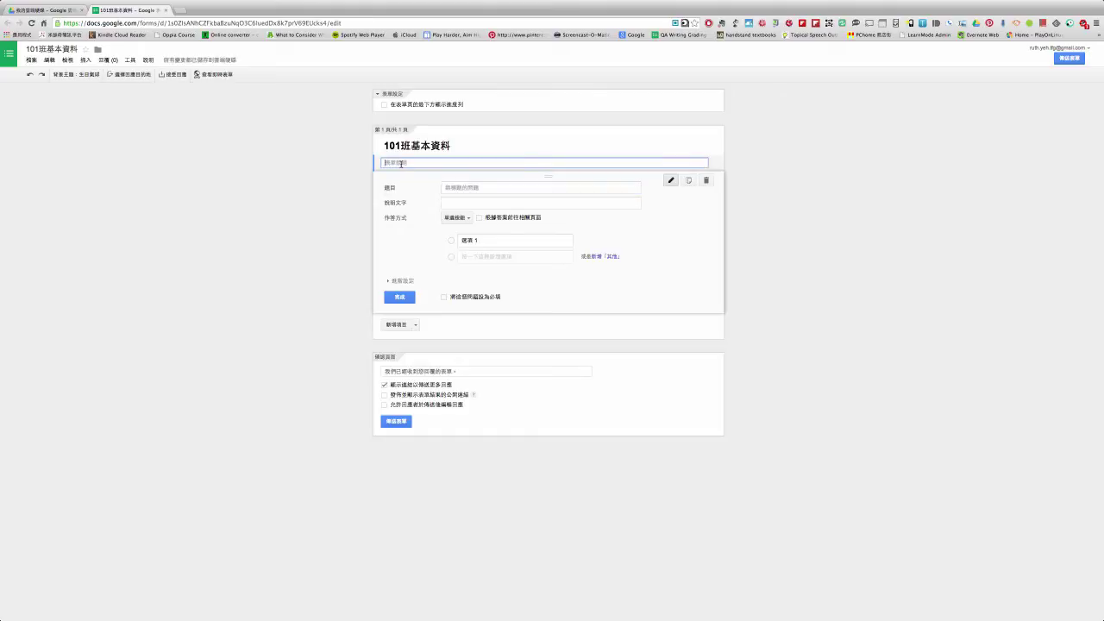
pyautogui.write('請各人上')
pyautogui.write('位同學')
pyautogui.write('在下一些')
pyautogui.press('BackSpace')
pyautogui.press('BackSpace')
pyautogui.press('BackSpace')
pyautogui.write('什人')
pyautogui.press('BackSpace')
pyautogui.press('BackSpace')
pyautogui.press('BackSpace')
pyautogui.write('答下一題')
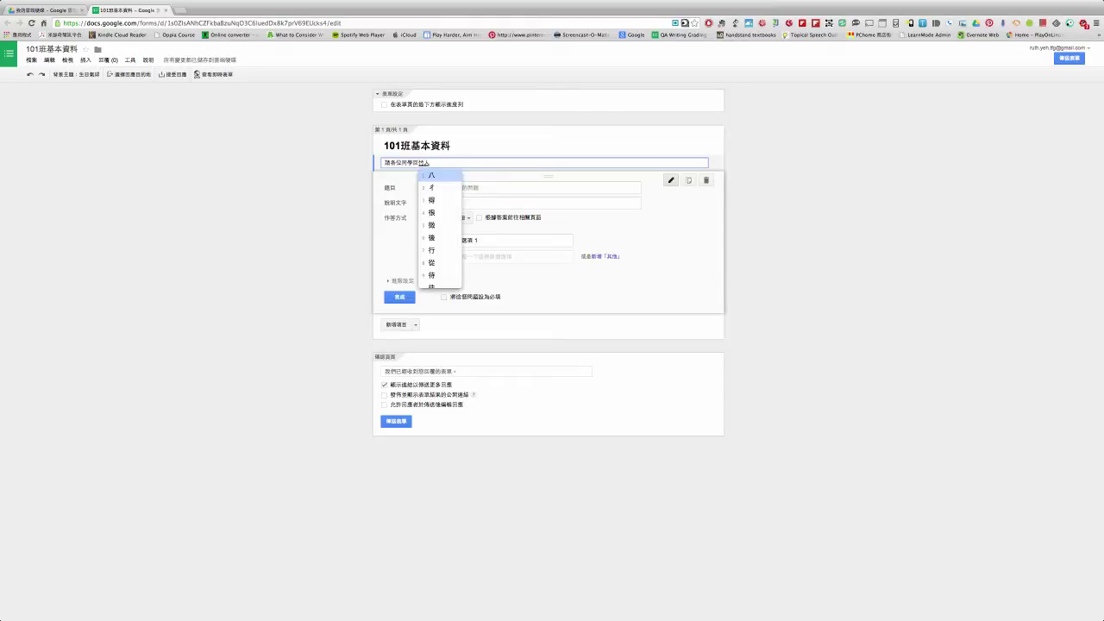
pyautogui.write('列問日人月一')
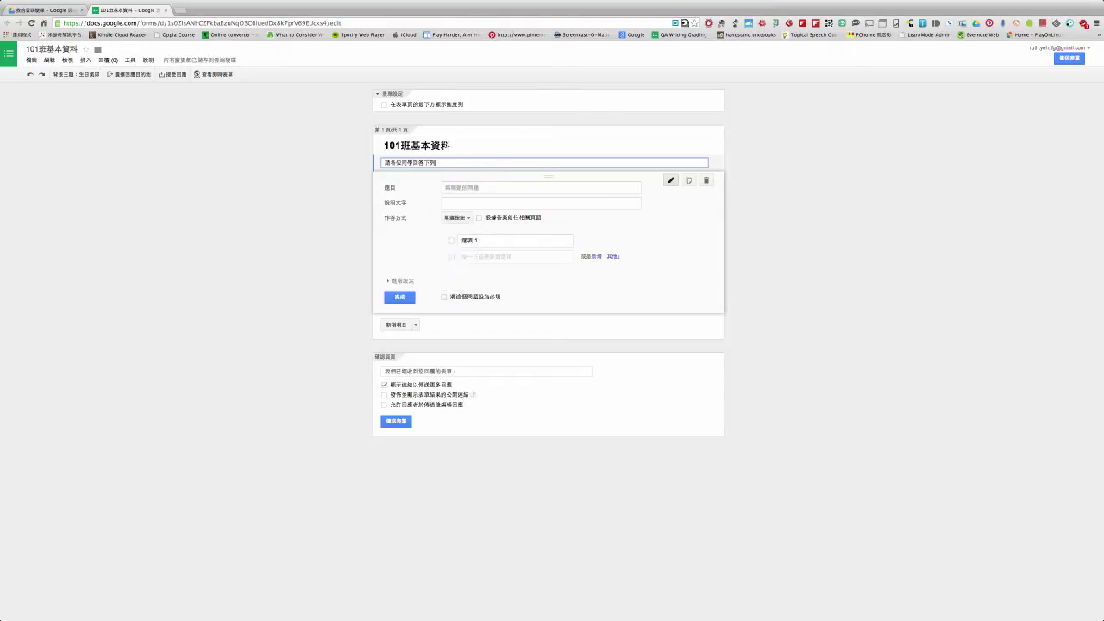
pyautogui.press('BackSpace')
pyautogui.press('BackSpace')
pyautogui.press('BackSpace')
pyautogui.write('題')
# Continue the form description with ，答完送出前，請詳細檢查一次，確認無誤，再按提交，謝謝！
pyautogui.write('，答士一')
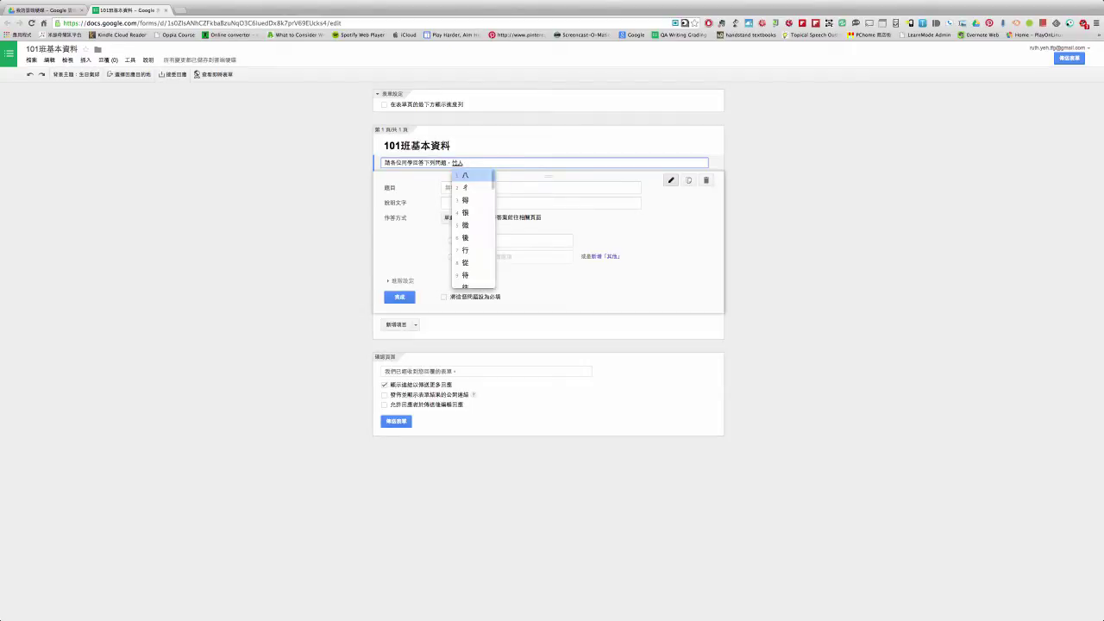
pyautogui.write('完')
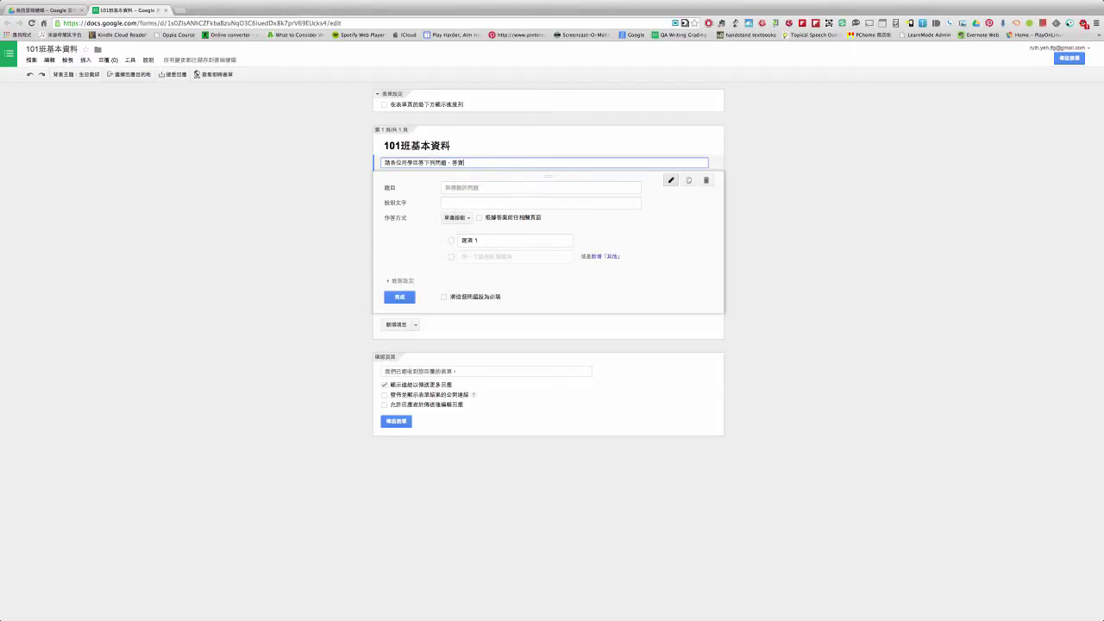
pyautogui.write('題出前')
pyautogui.write('，請')
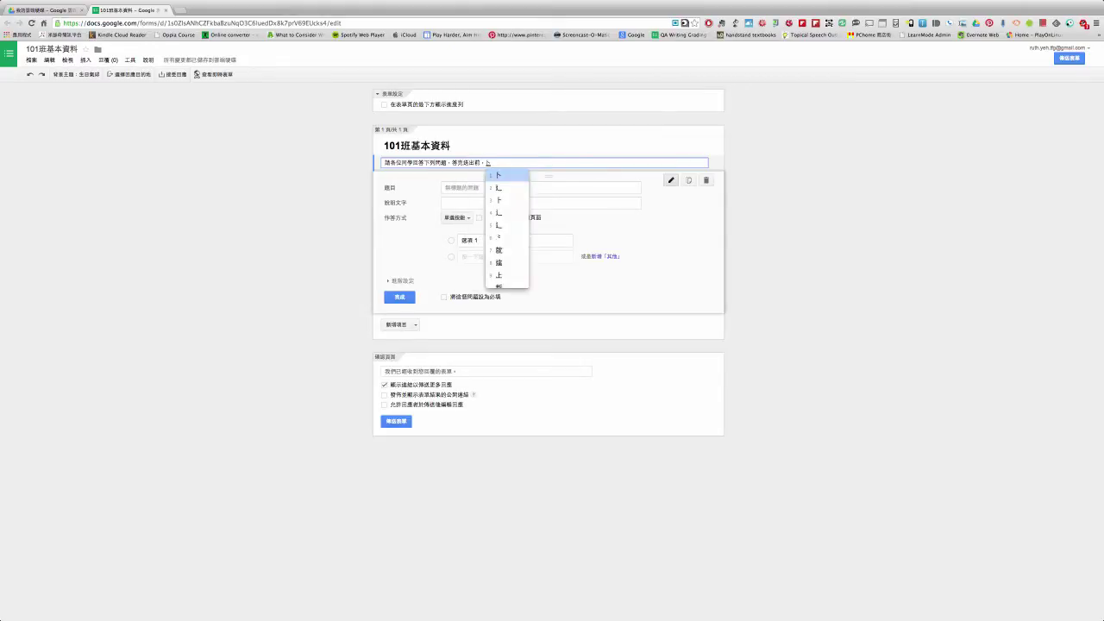
pyautogui.press('Down')
pyautogui.press('Return')
pyautogui.press('Down')
pyautogui.press('Return')
pyautogui.write('詳細')
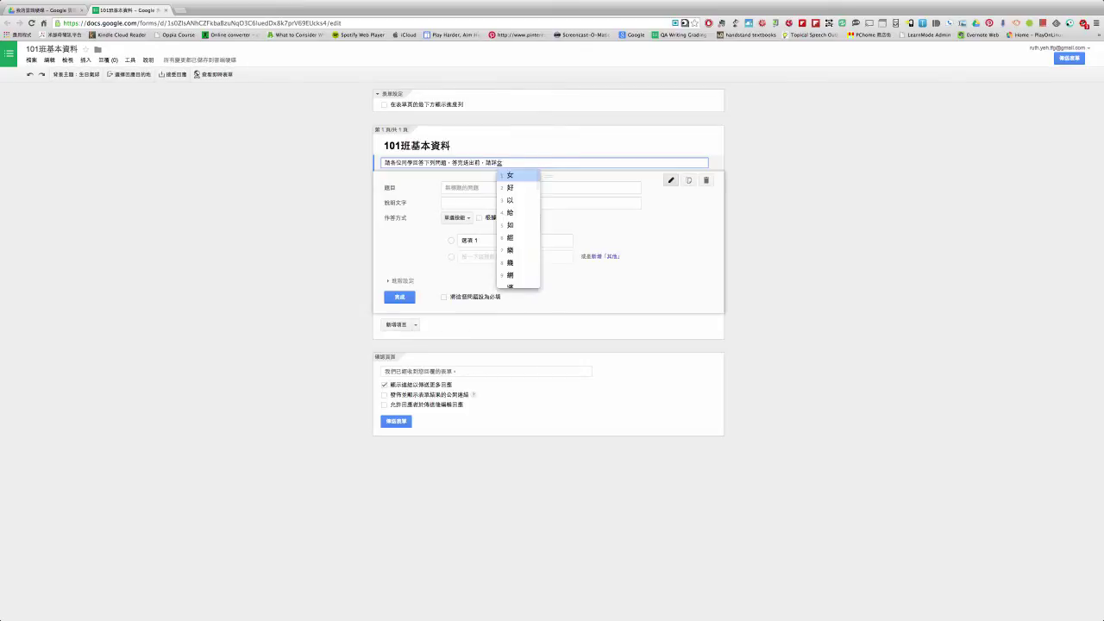
pyautogui.write('檢查一')
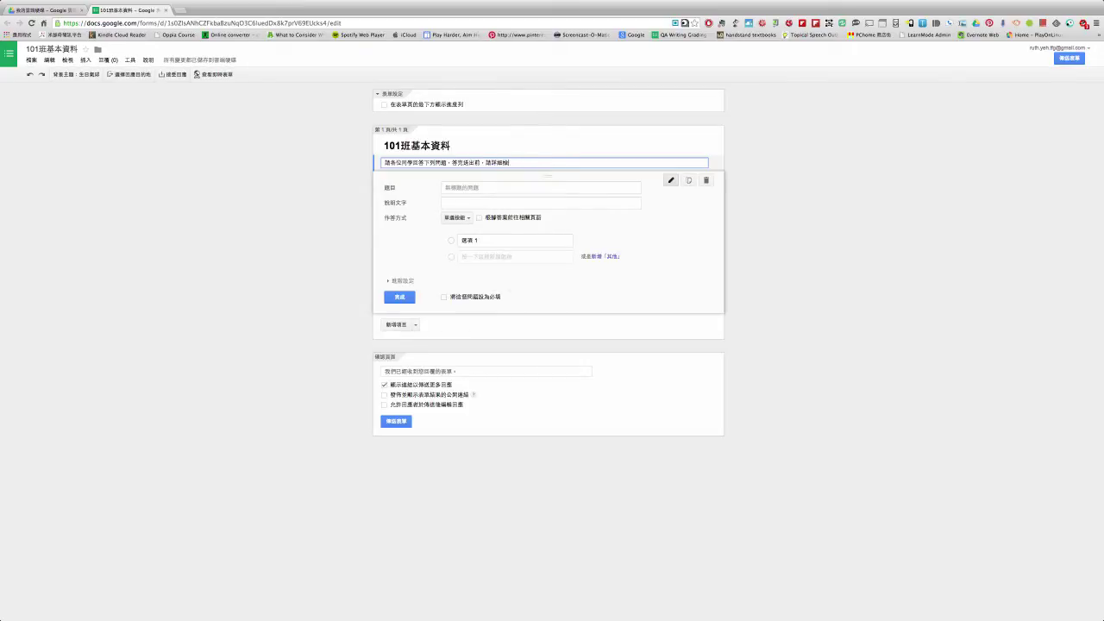
pyautogui.write('次，謝謝！')
pyautogui.press('BackSpace')
pyautogui.write('確認無誤，再按送交，')
pyautogui.press('BackSpace')
pyautogui.press('BackSpace')
pyautogui.press('BackSpace')
pyautogui.write('謝謝')
# Title the first question 你的班級是
pyautogui.click(480, 189)
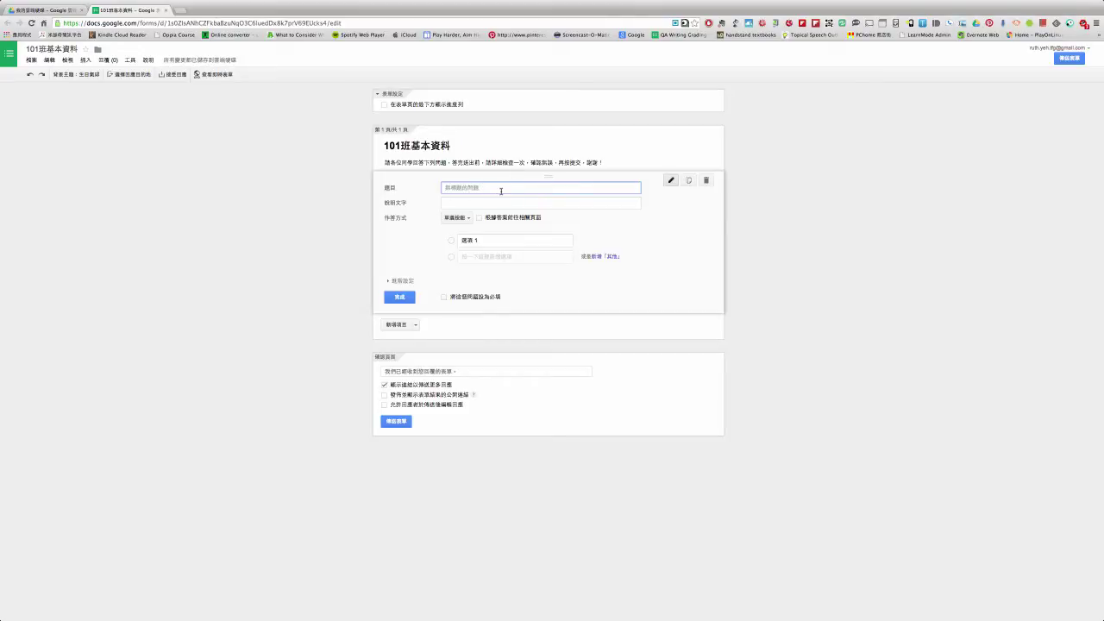
pyautogui.write('1')
pyautogui.press('BackSpace')
pyautogui.write('1')
pyautogui.press('Return')
pyautogui.press('BackSpace')
pyautogui.press('BackSpace')
pyautogui.press('BackSpace')
pyautogui.press('BackSpace')
pyautogui.write('你的一土文')
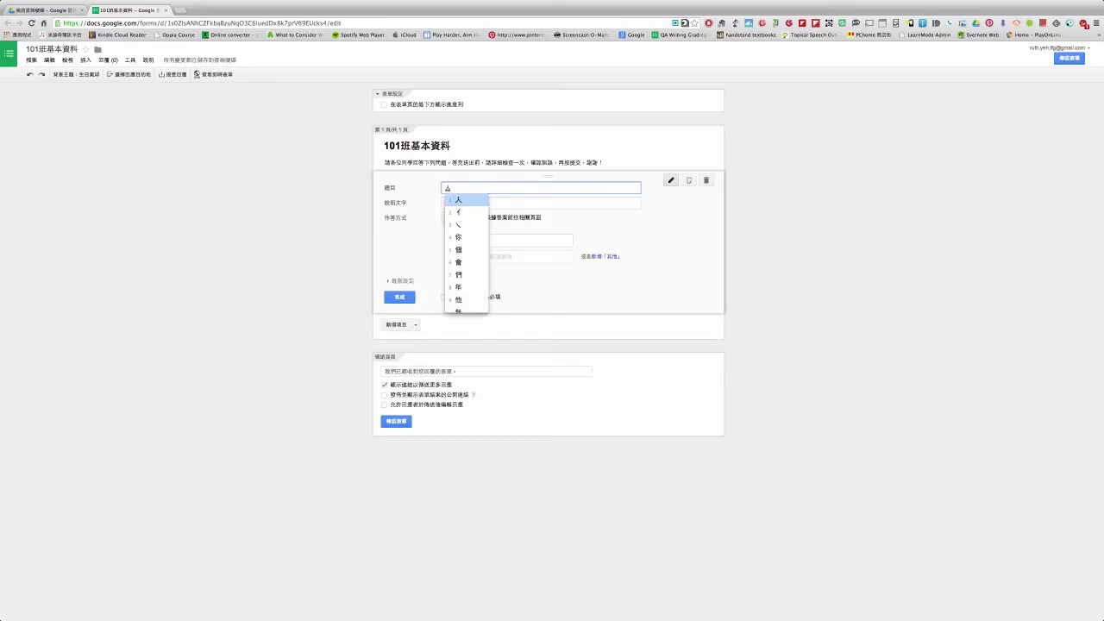
pyautogui.write('班級是')
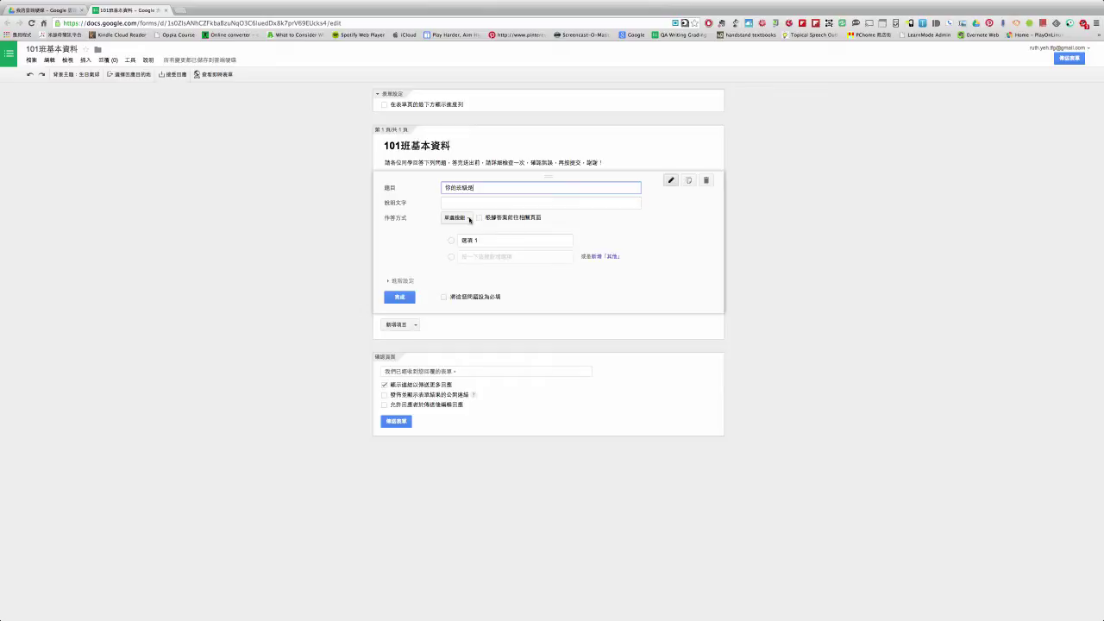
# Give the class question the options 101, 102 and 103, then finish it as a required question
pyautogui.click(482, 240)
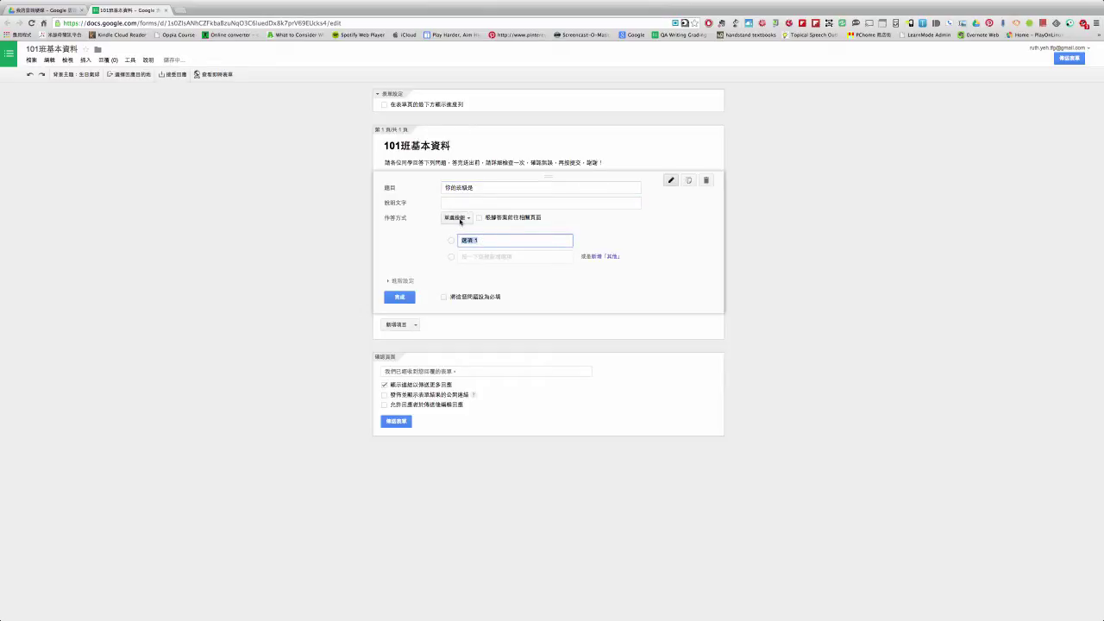
pyautogui.press('BackSpace')
pyautogui.click(476, 257)
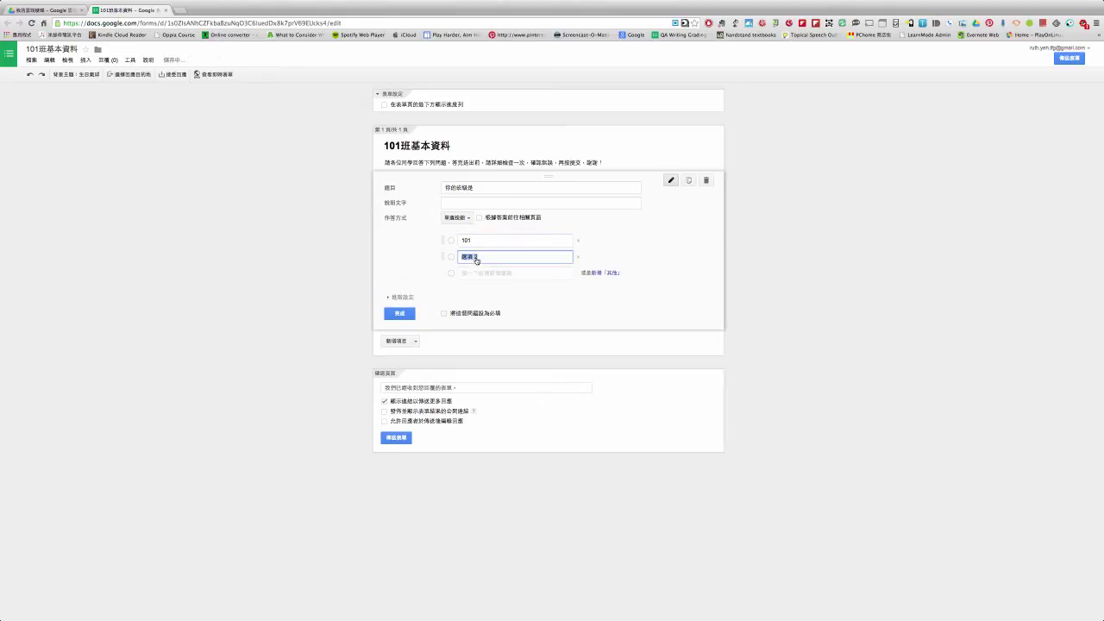
pyautogui.write('102')
pyautogui.click(477, 272)
pyautogui.write('10')
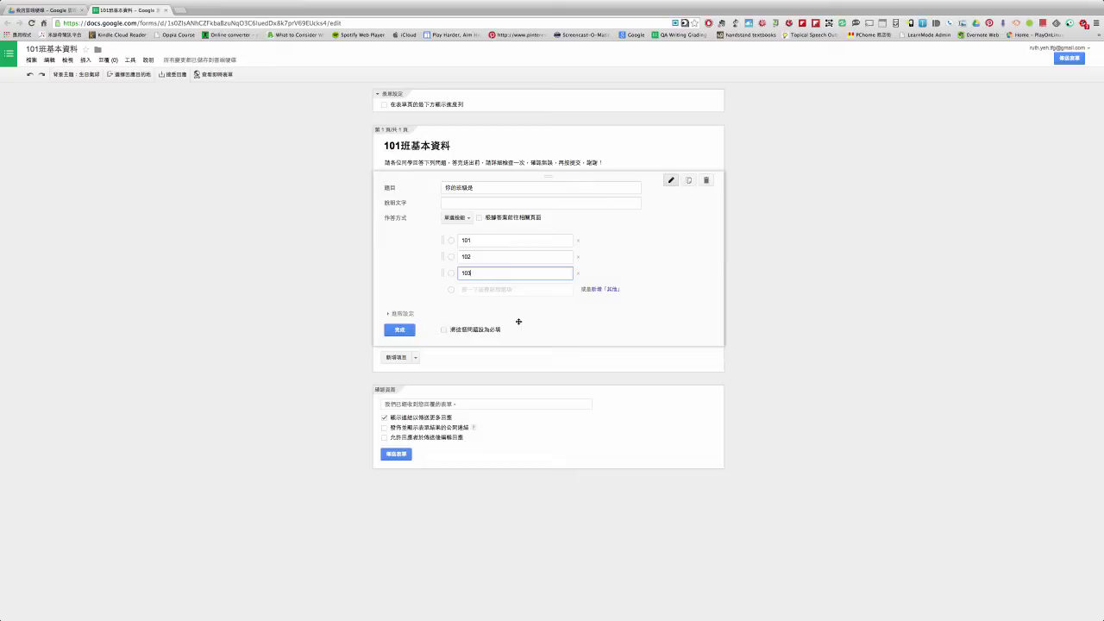
pyautogui.click(444, 330)
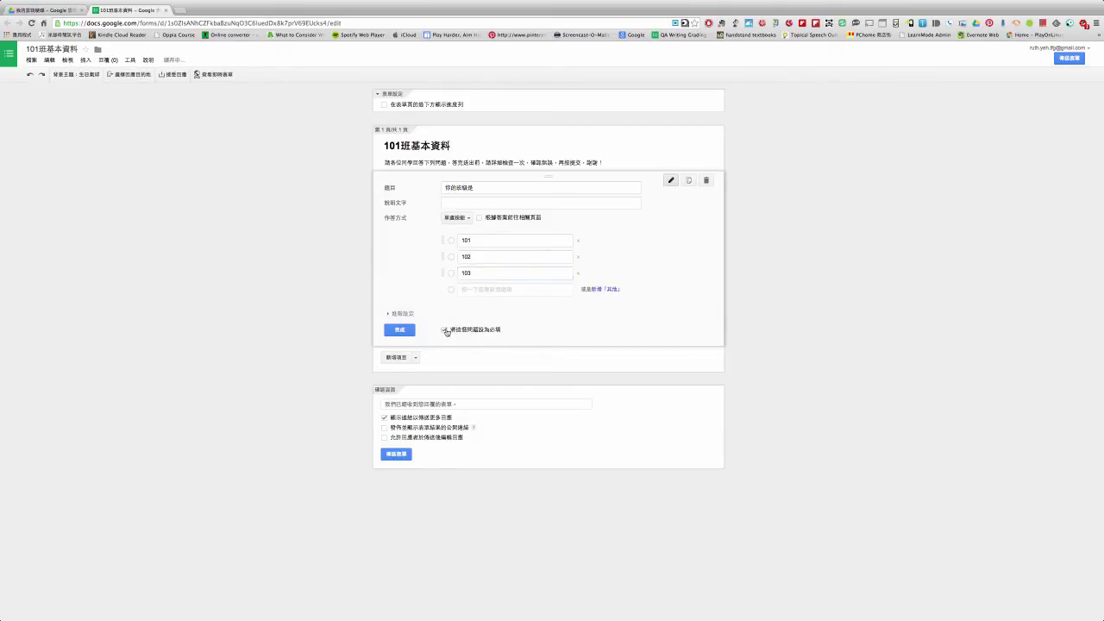
pyautogui.click(399, 331)
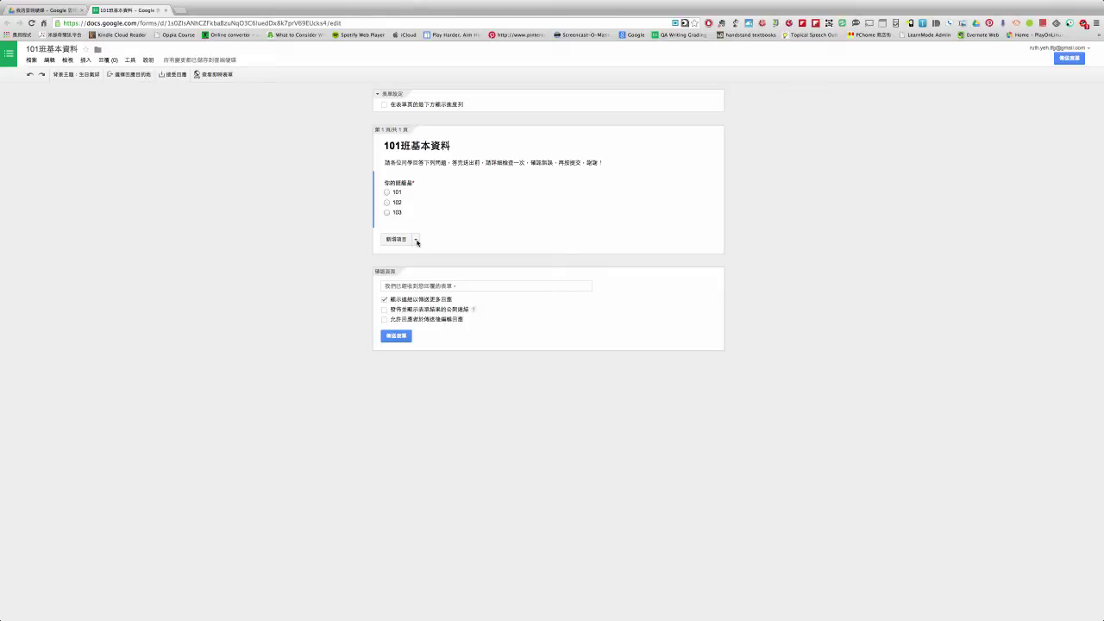
# Add a 單行文字 question below the class question and title it 你的姓名是
pyautogui.click(415, 240)
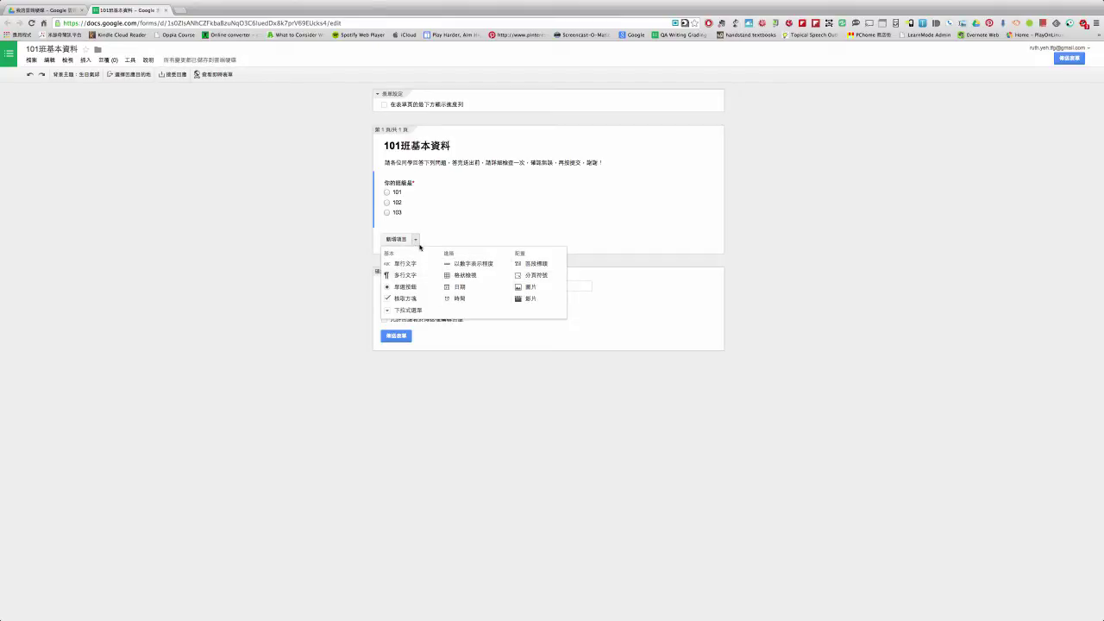
pyautogui.click(407, 265)
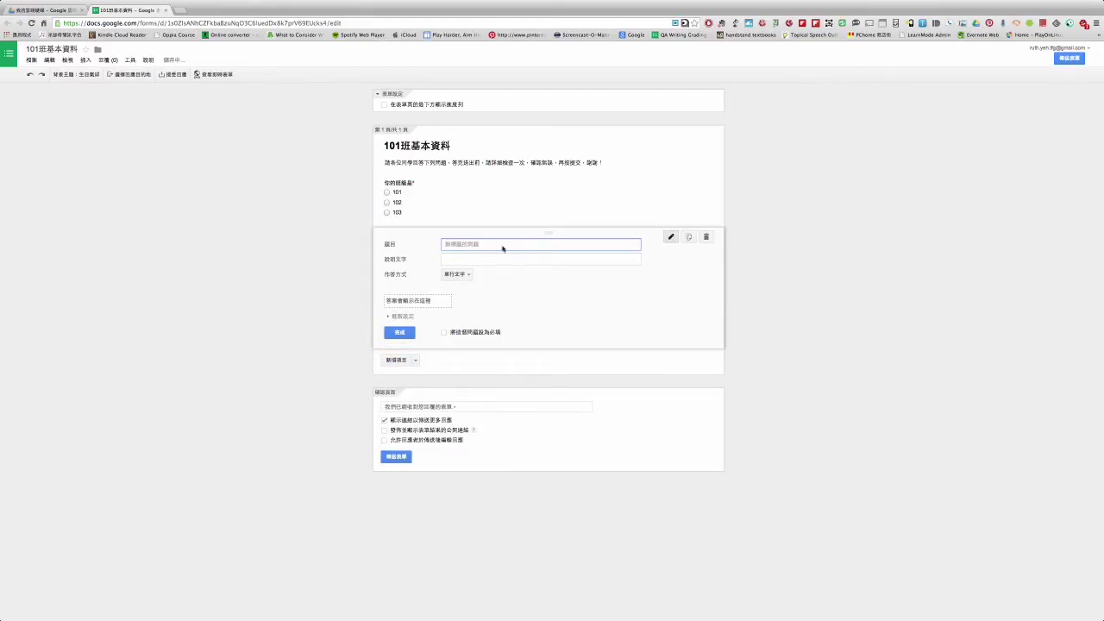
pyautogui.write('你的女竹')
pyautogui.press('space')
pyautogui.write('名是')
# Begin the help text of the name question with 請勿使用
pyautogui.click(451, 260)
pyautogui.write('請用')
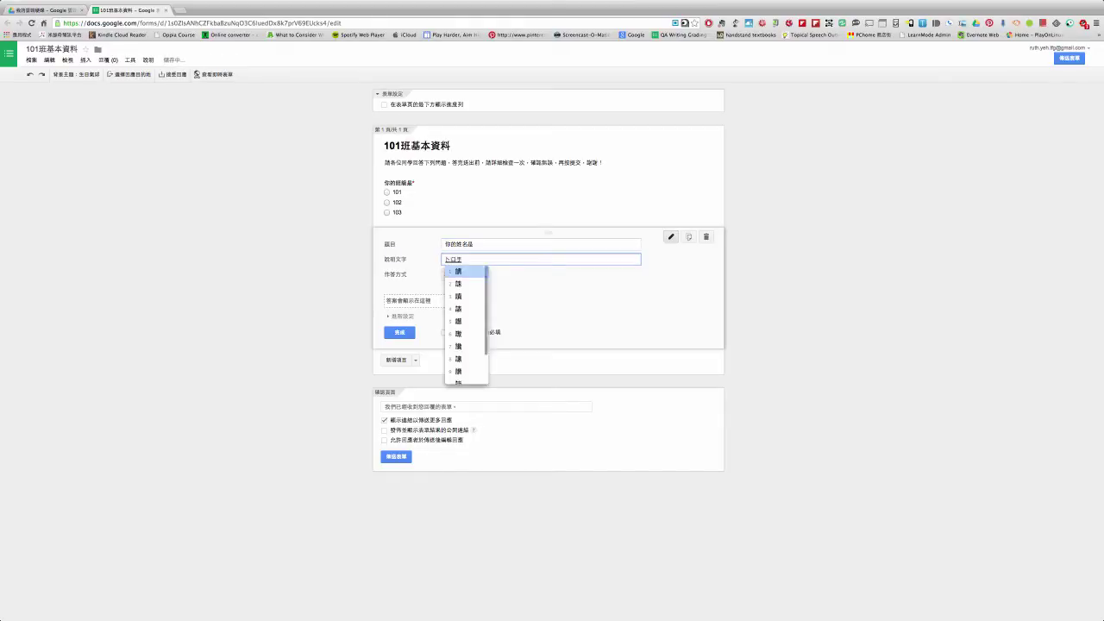
pyautogui.press('Down')
pyautogui.press('Down')
pyautogui.press('Down')
pyautogui.press('Return')
pyautogui.write('使用')
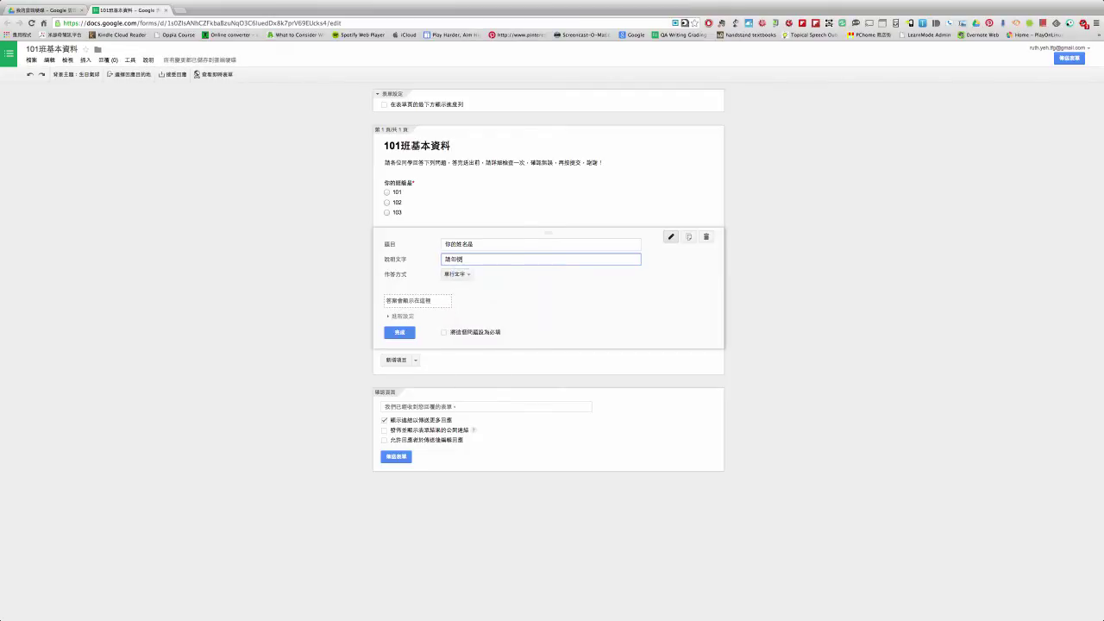
# Complete the name question's help text with 綽號！ and finish it as a required question
pyautogui.write('女火卜日木口')
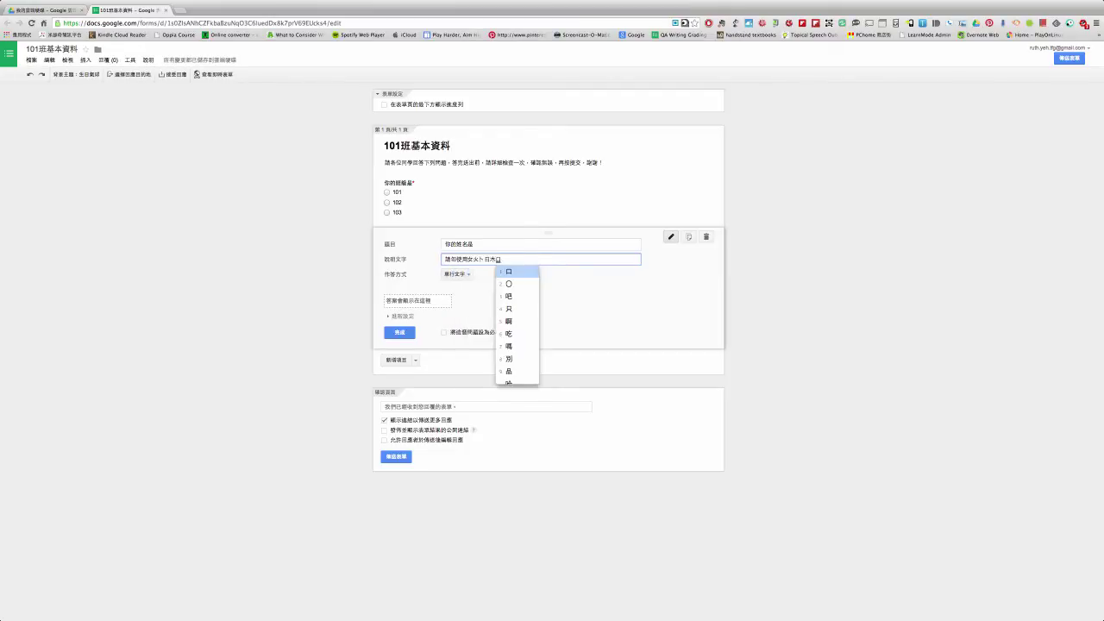
pyautogui.write('女ㄨㄣ日州')
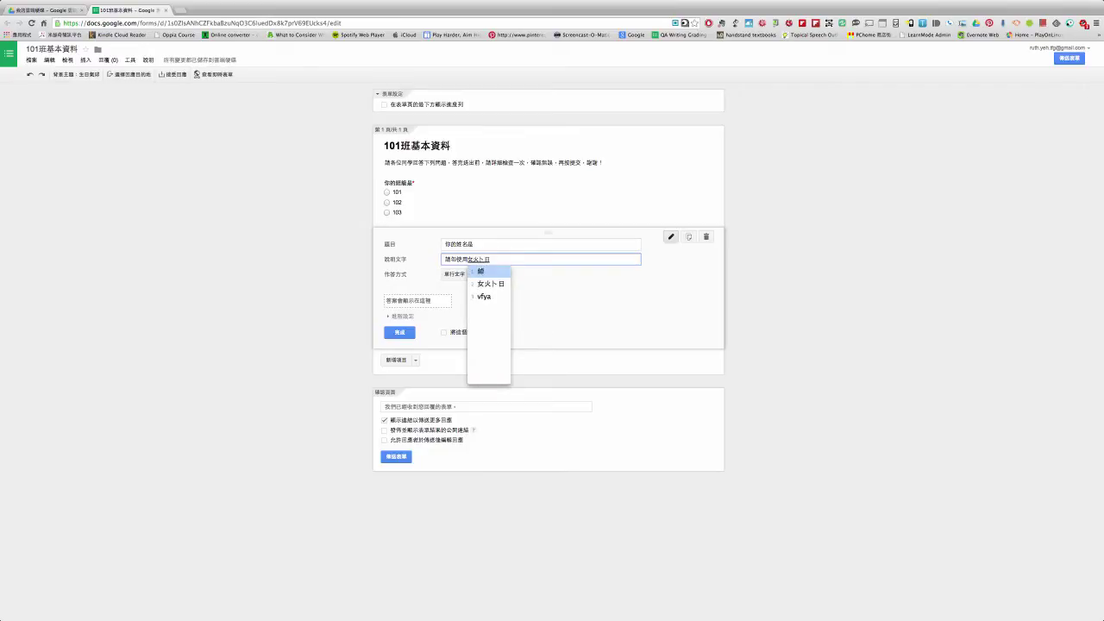
pyautogui.write('火卜日')
pyautogui.press('space')
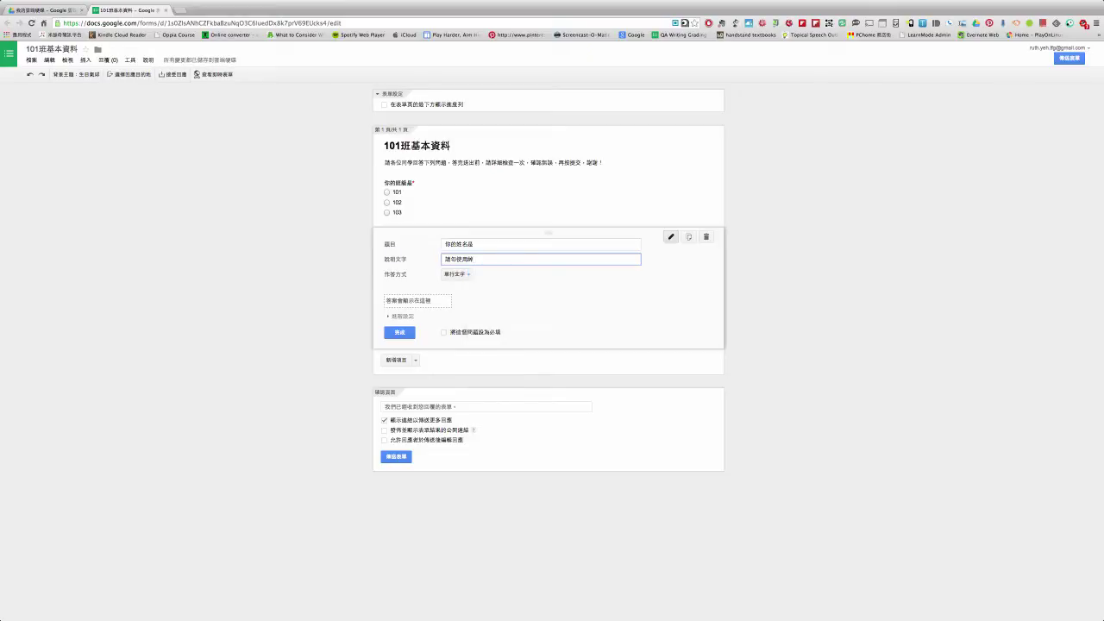
pyautogui.press('Down')
pyautogui.press('Return')
pyautogui.write('頁!')
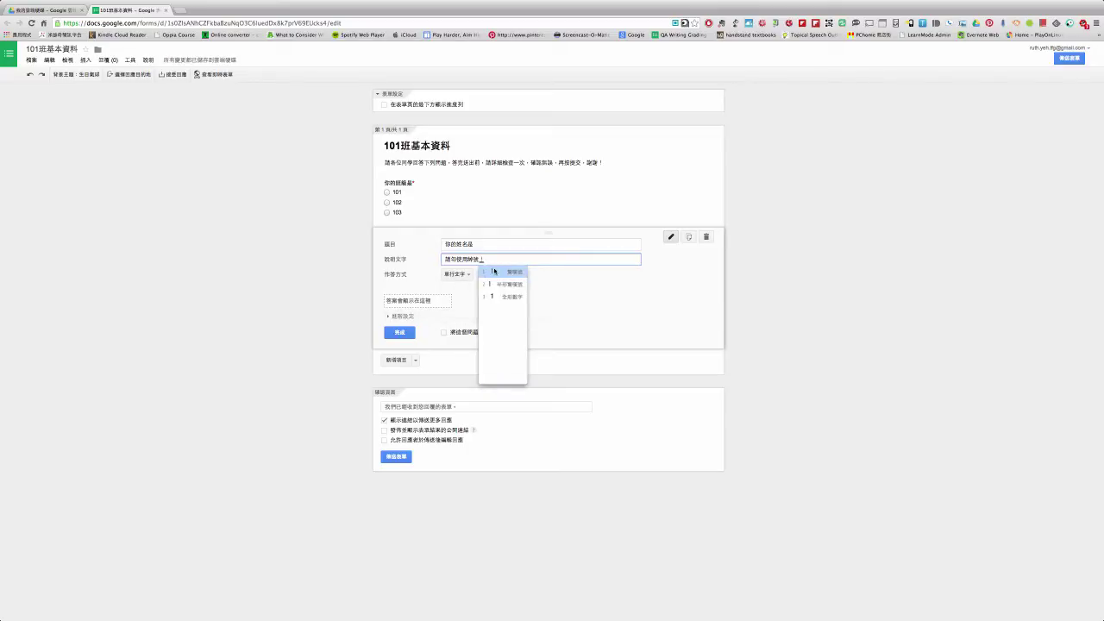
pyautogui.press('Return')
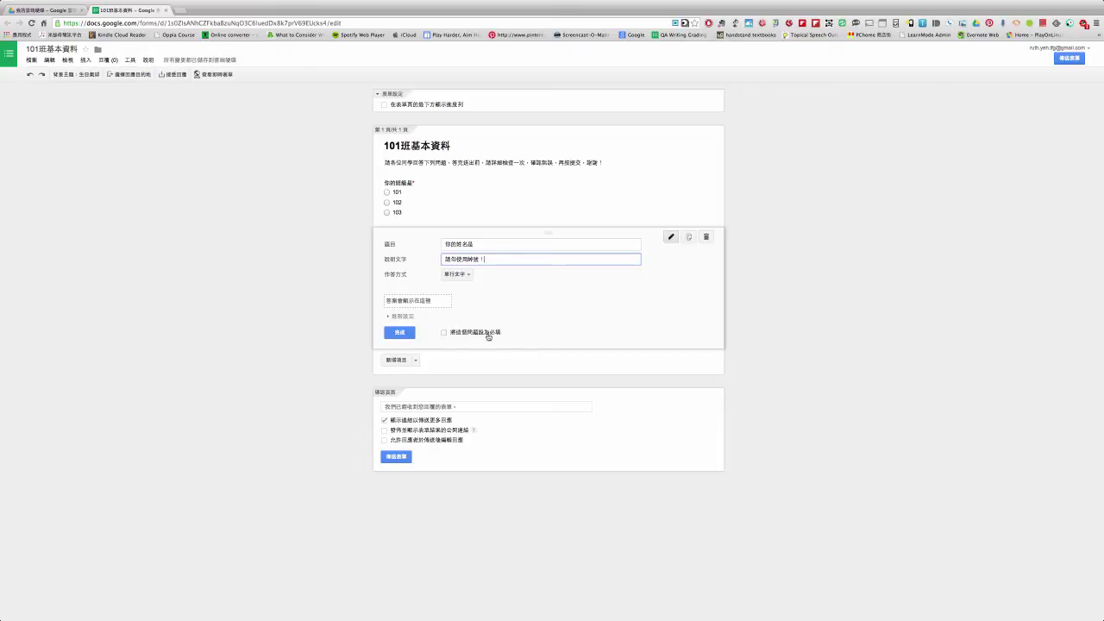
pyautogui.click(443, 333)
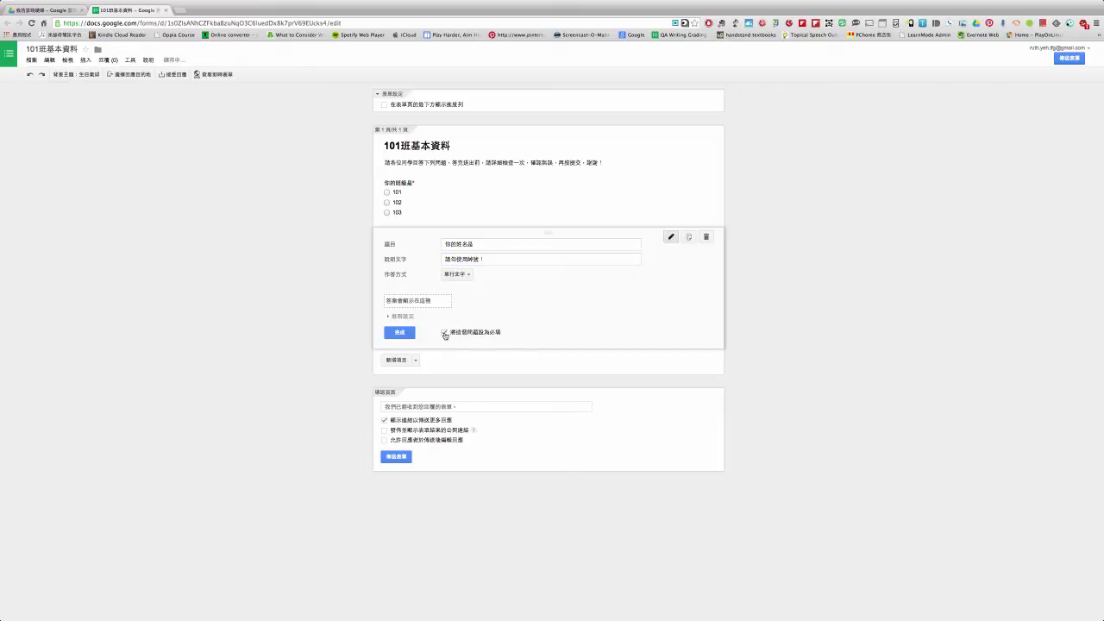
pyautogui.click(402, 336)
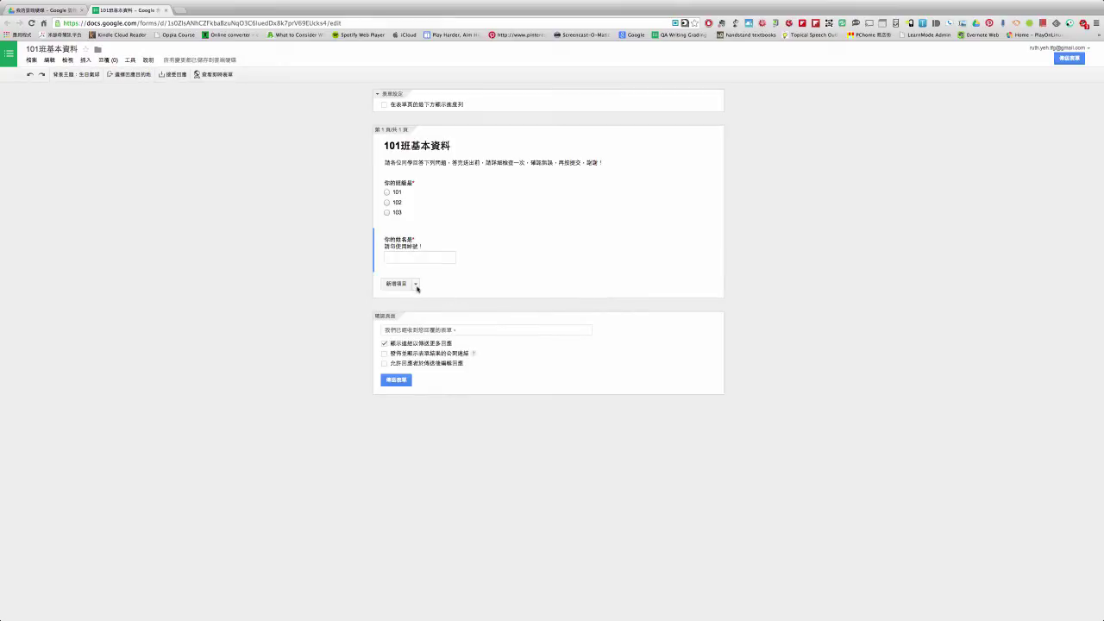
# Add a 單行文字 question below the name question and begin its title with 你的
pyautogui.click(417, 285)
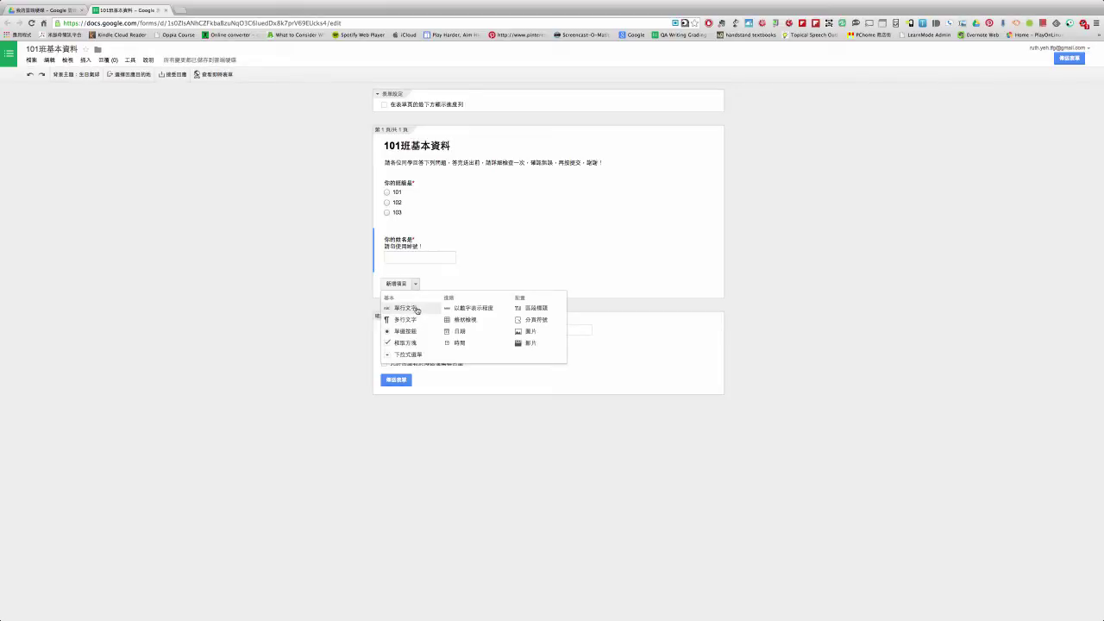
pyautogui.click(405, 308)
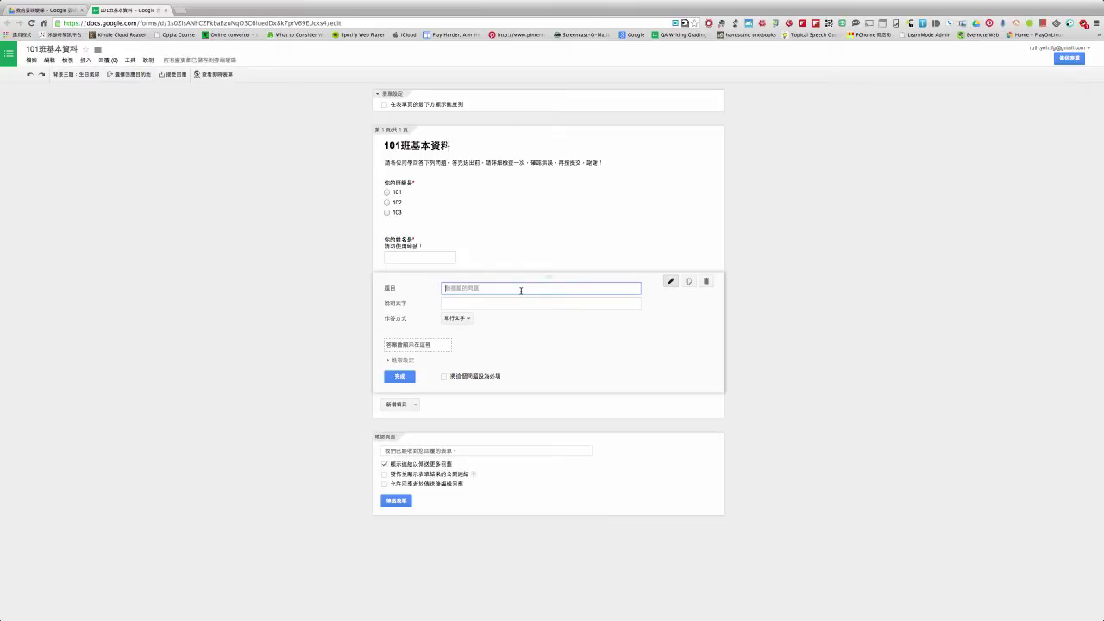
pyautogui.write('你的一月山田')
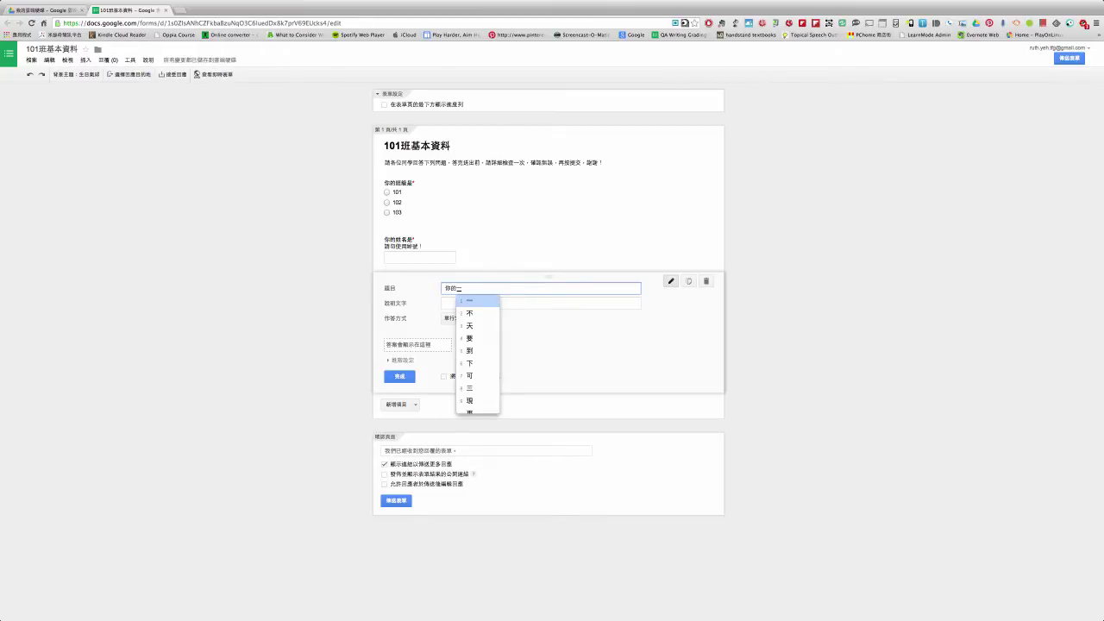
pyautogui.press('BackSpace')
pyautogui.press('BackSpace')
pyautogui.press('BackSpace')
pyautogui.press('BackSpace')
pyautogui.write('喝')
pyautogui.press('BackSpace')
# Complete the new question's title with 電子郵件信箱是 and finish it as a required question
pyautogui.write('電子郵')
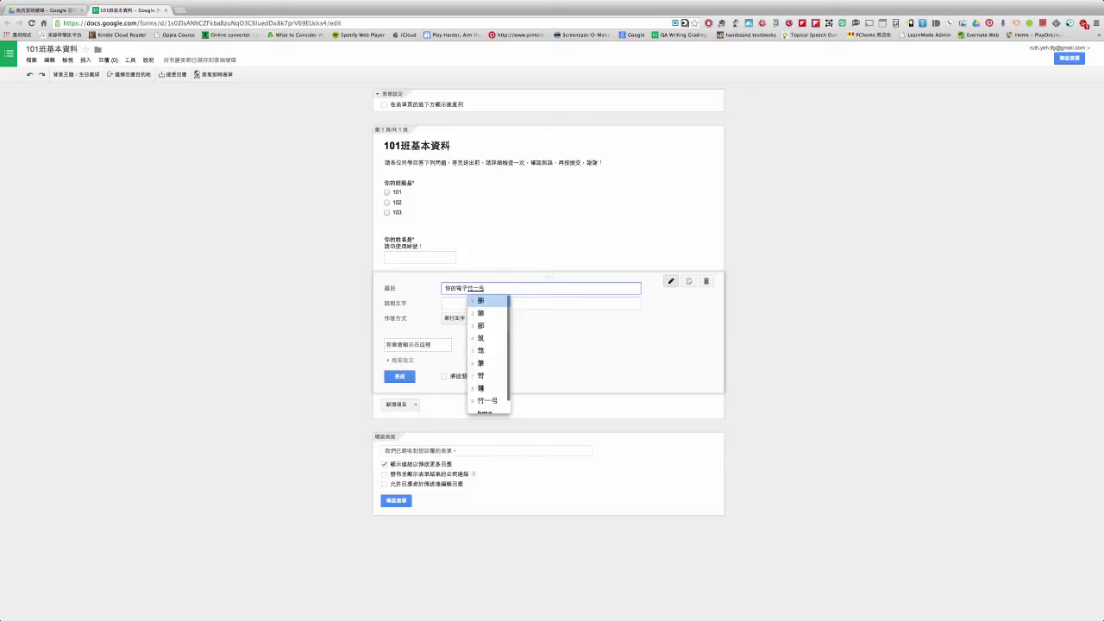
pyautogui.write('件個')
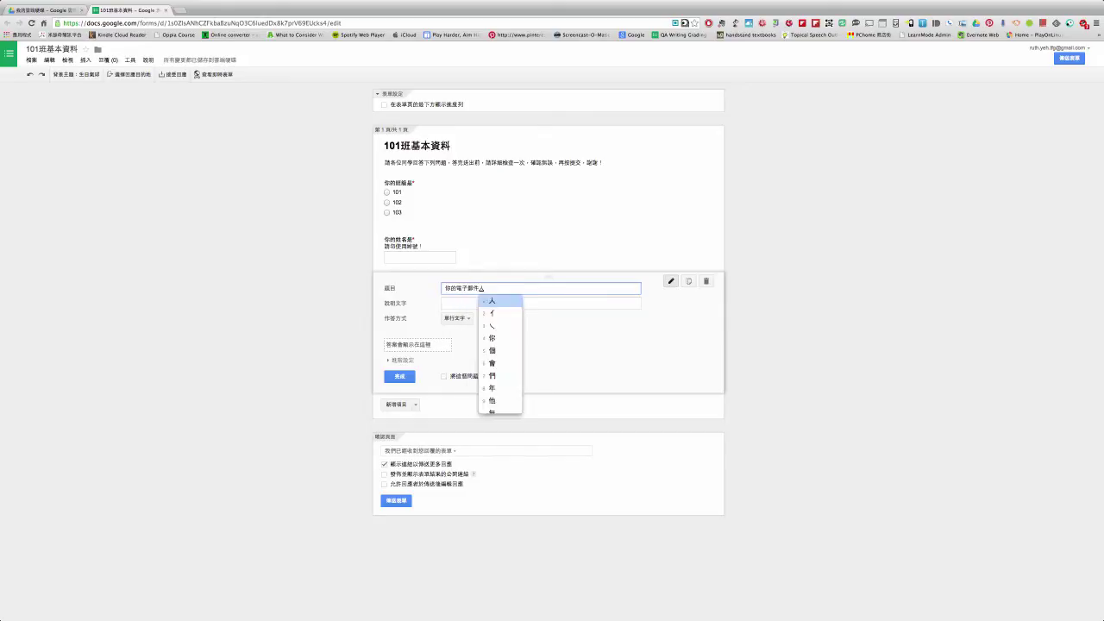
pyautogui.press('BackSpace')
pyautogui.write('信箱是')
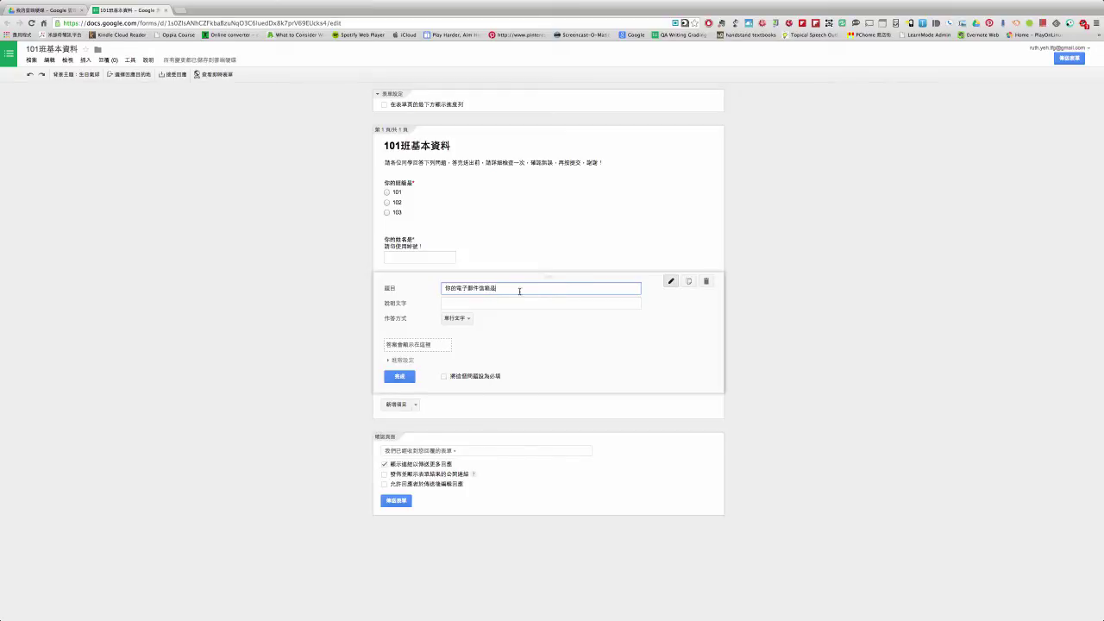
pyautogui.click(443, 378)
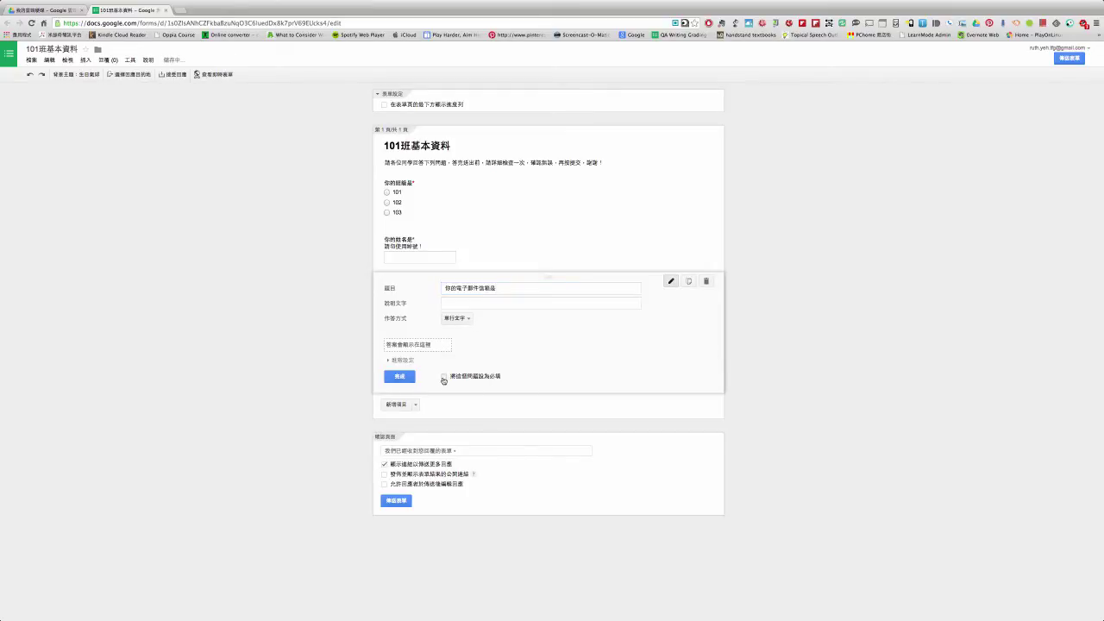
pyautogui.click(399, 376)
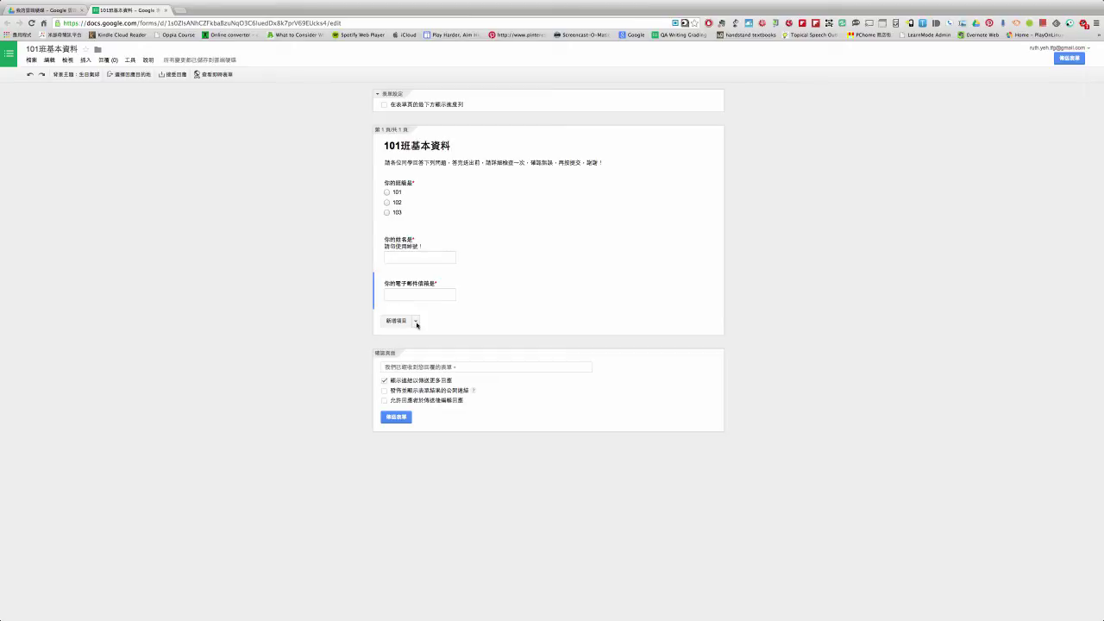
# Add a 多行文字 question below the e-mail question and begin its title with 你對本學期
pyautogui.click(415, 321)
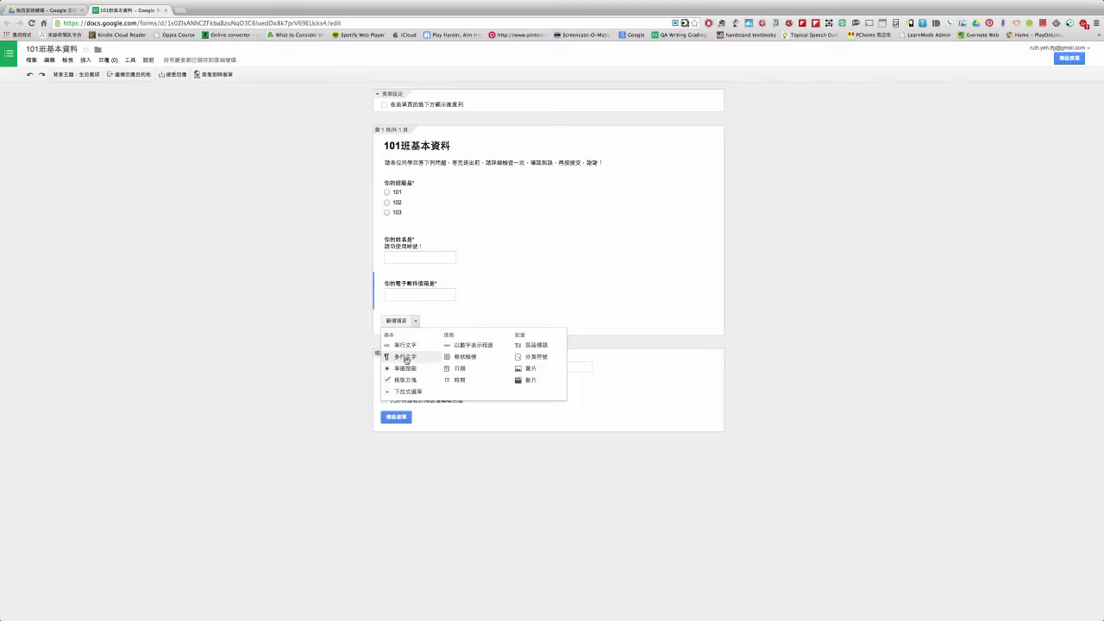
pyautogui.click(405, 357)
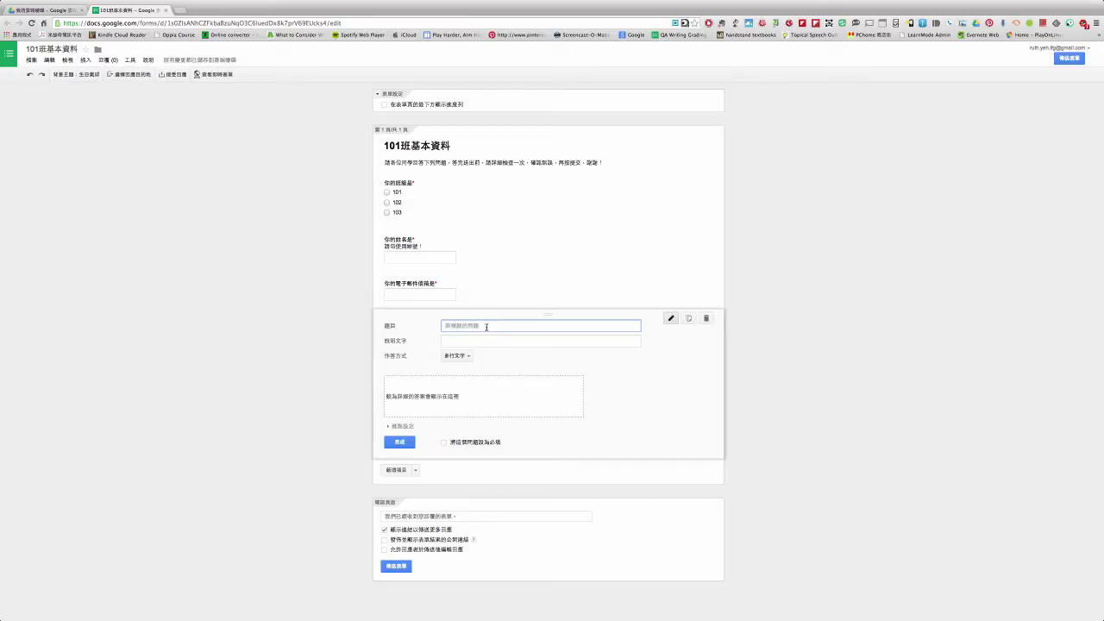
pyautogui.write('你對')
pyautogui.write('本')
pyautogui.write('學')
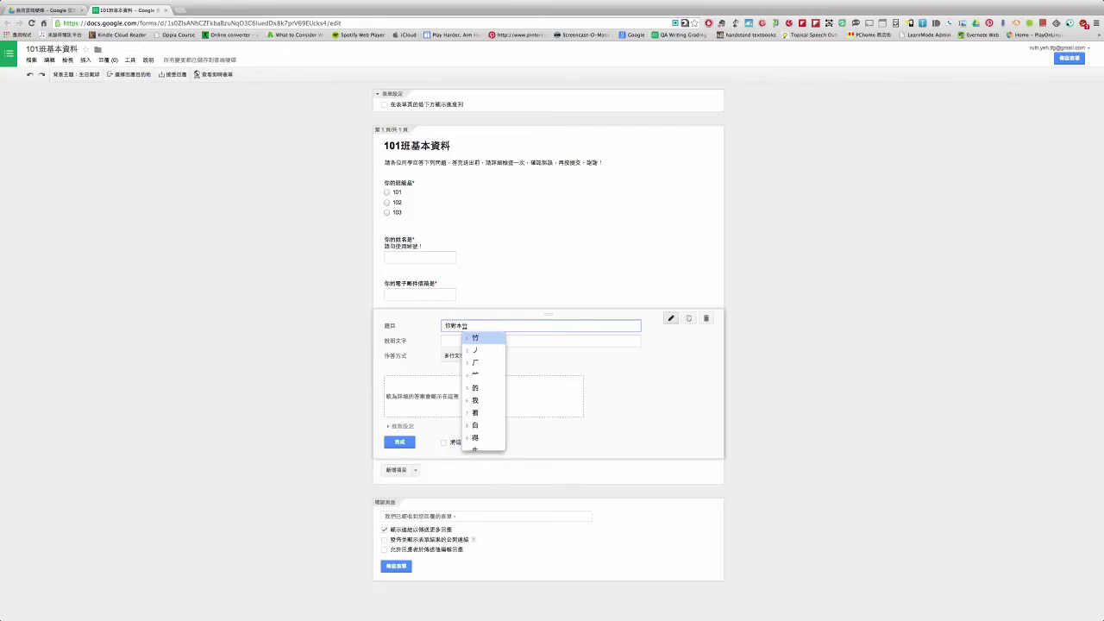
pyautogui.write('期課')
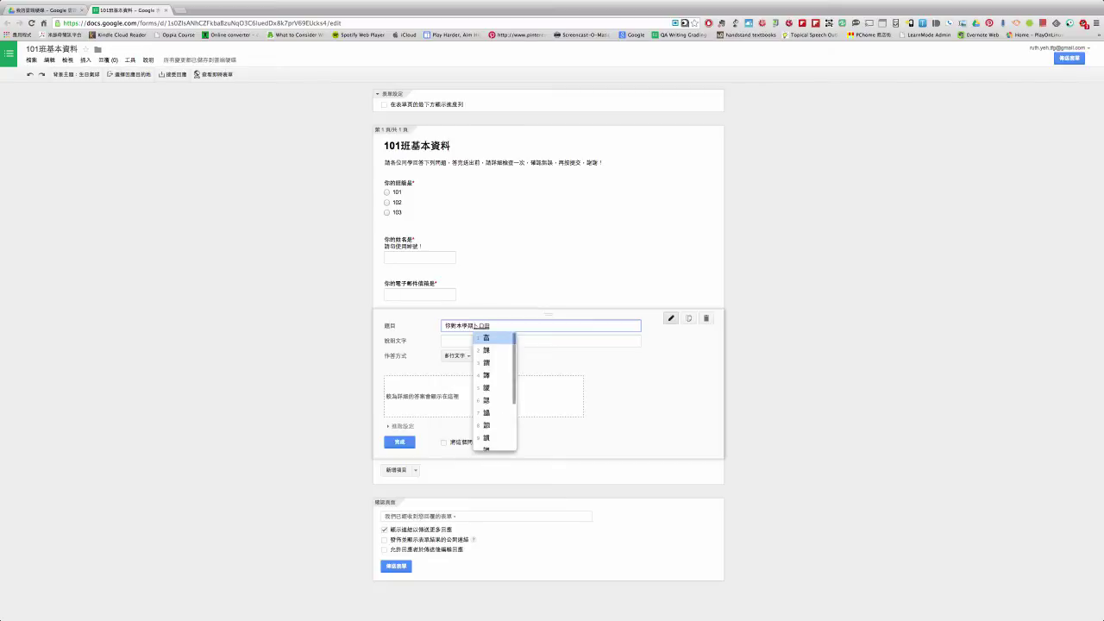
pyautogui.press('BackSpace')
pyautogui.press('BackSpace')
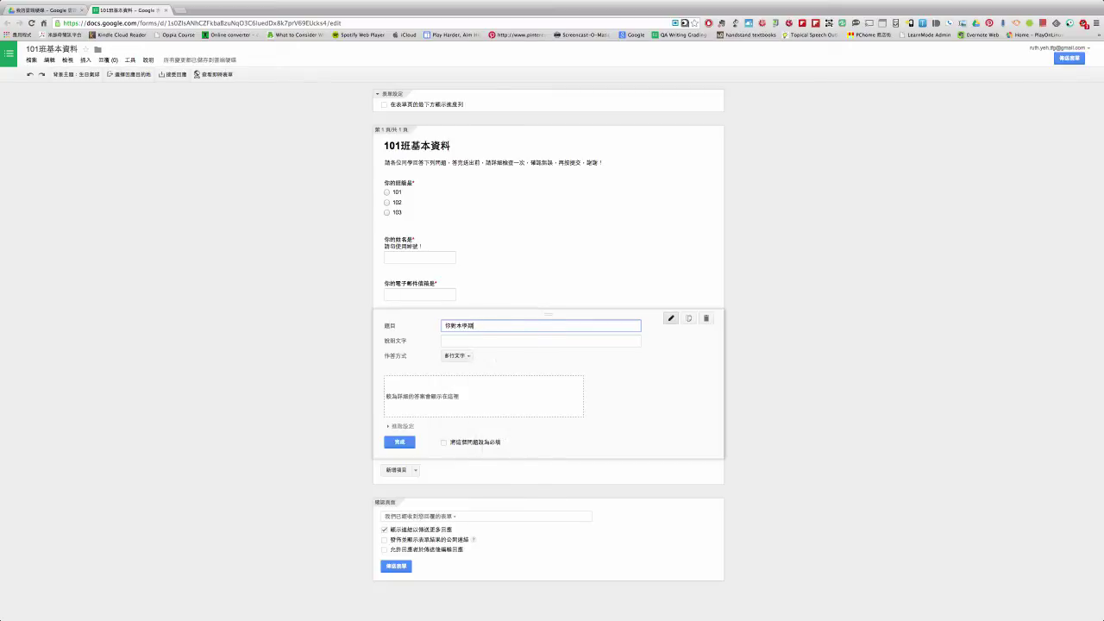
# Complete the 多行文字 question's title with 課程的期望是 and finish it as a required question
pyautogui.write('課程')
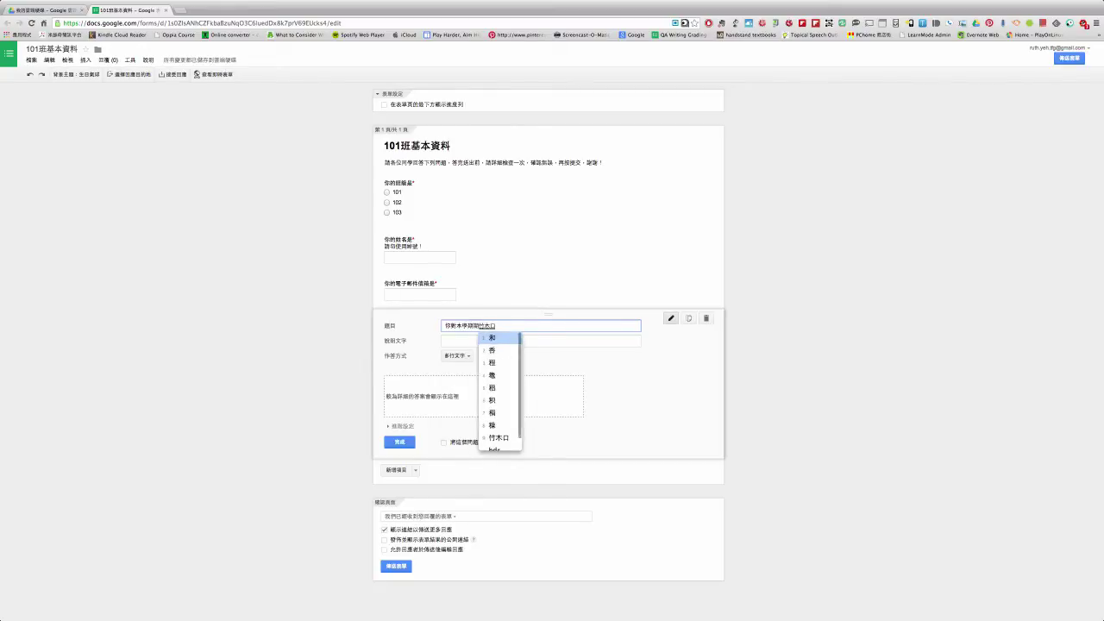
pyautogui.press('BackSpace')
pyautogui.press('BackSpace')
pyautogui.write('課')
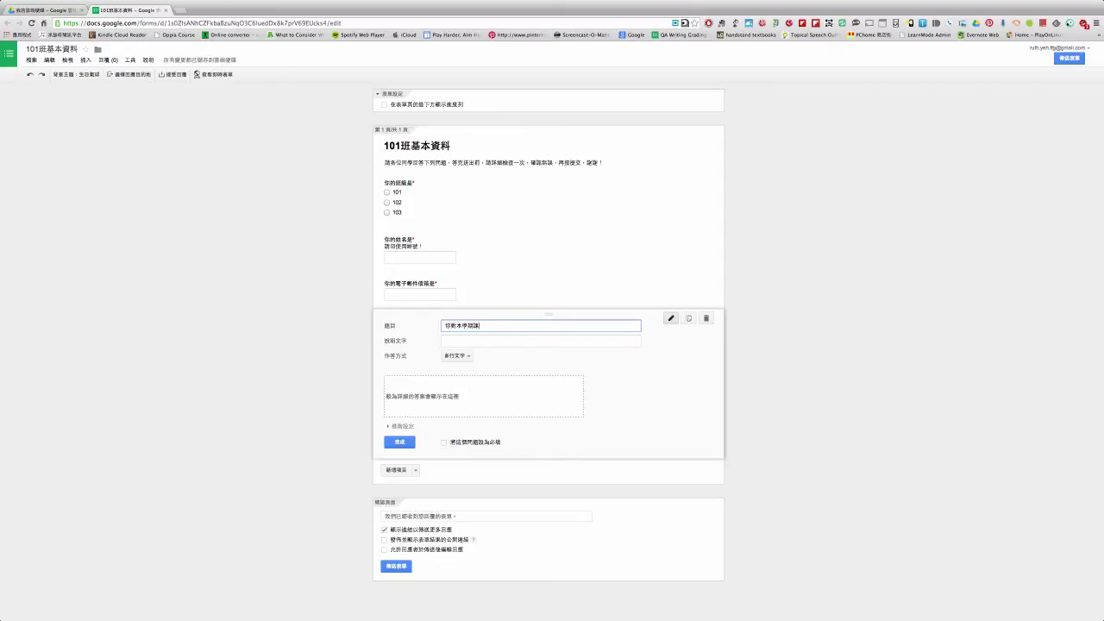
pyautogui.write('程的期望是')
pyautogui.click(443, 442)
pyautogui.click(399, 443)
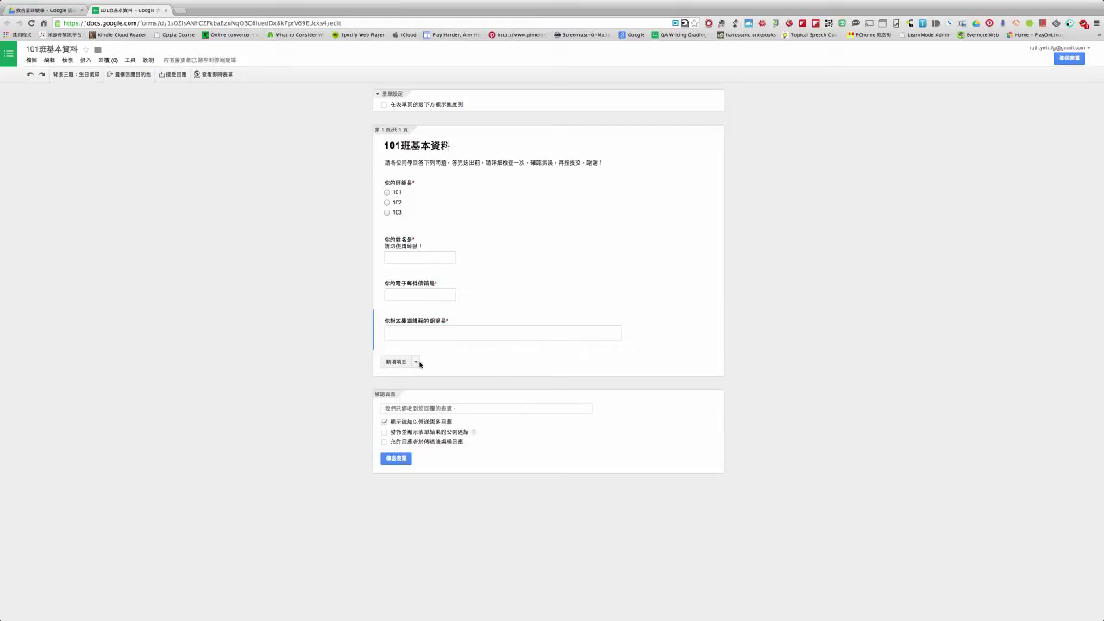
# Add a 核取方塊 question below the course expectation question and title it 你希望加強的能力是
pyautogui.click(416, 362)
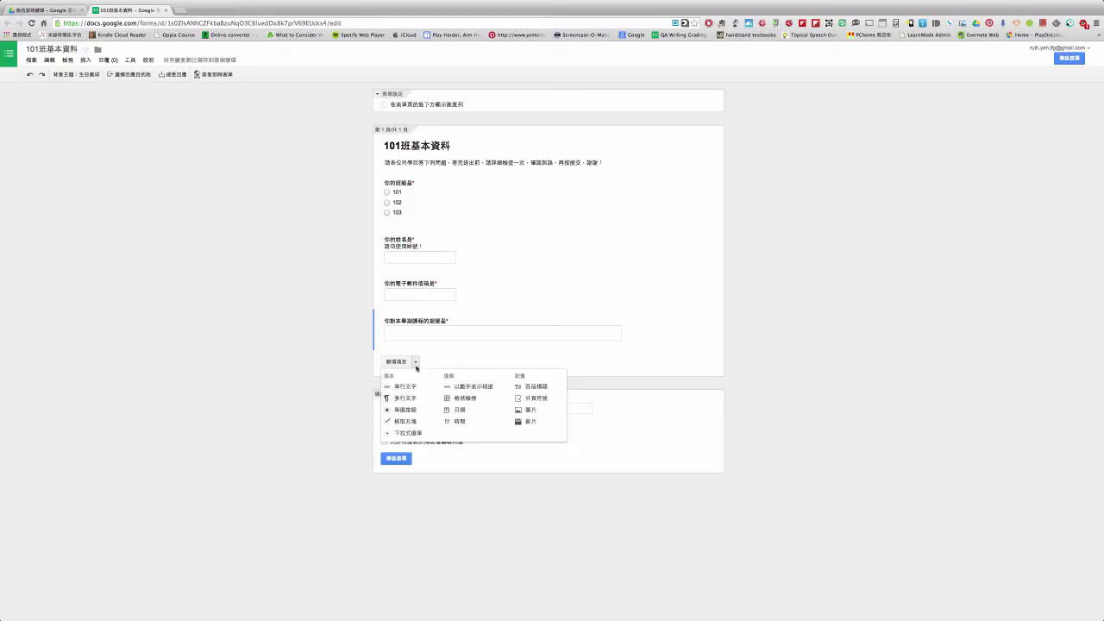
pyautogui.click(408, 425)
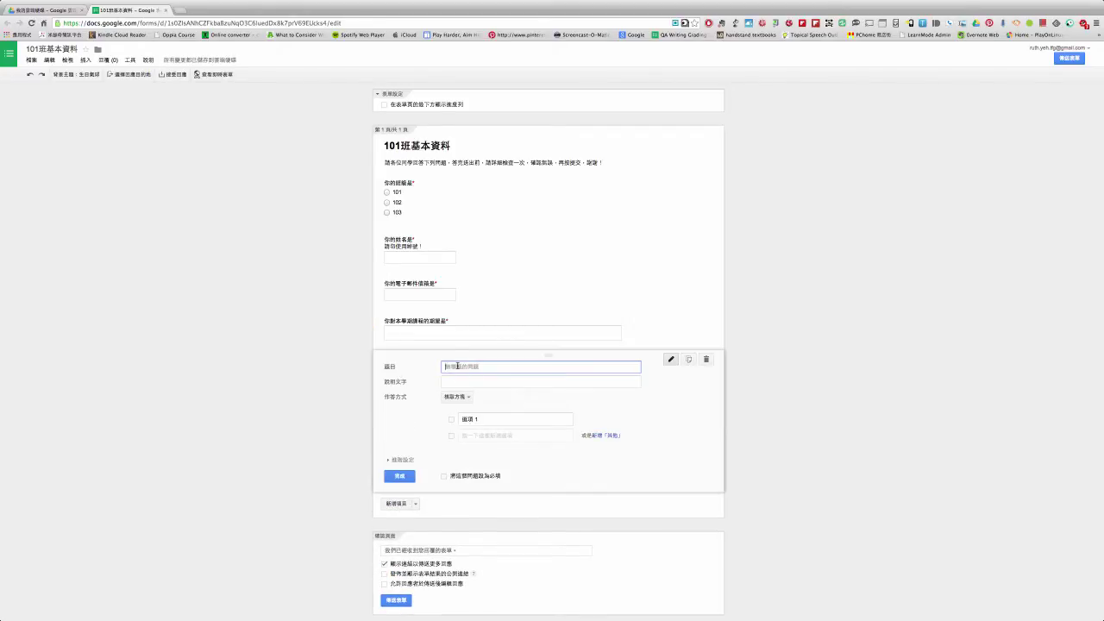
pyautogui.write('你大大')
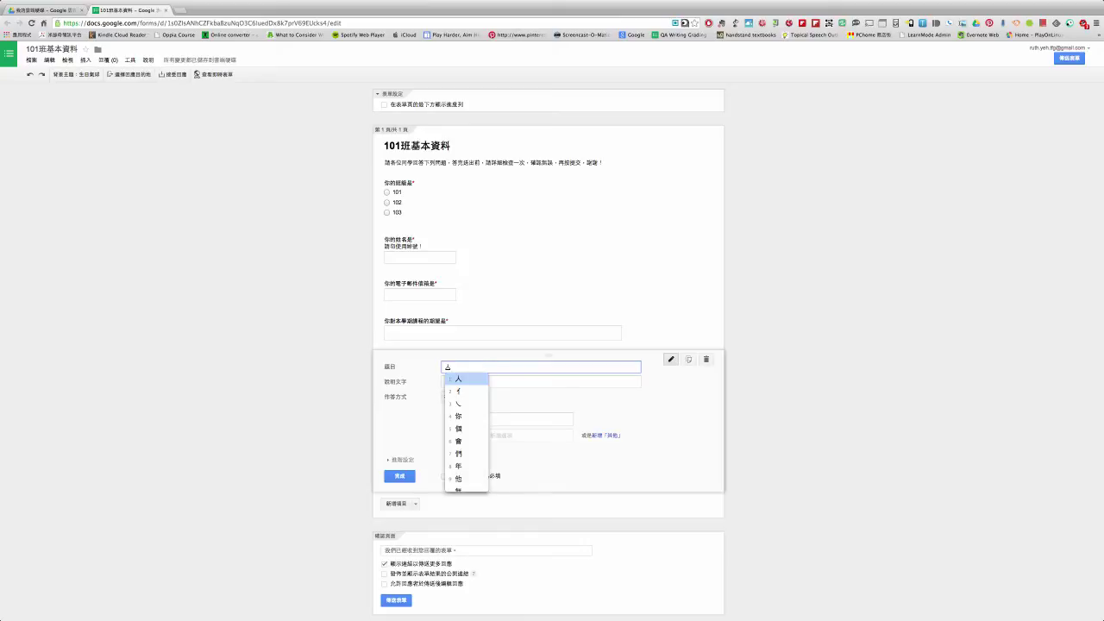
pyautogui.write('有朋')
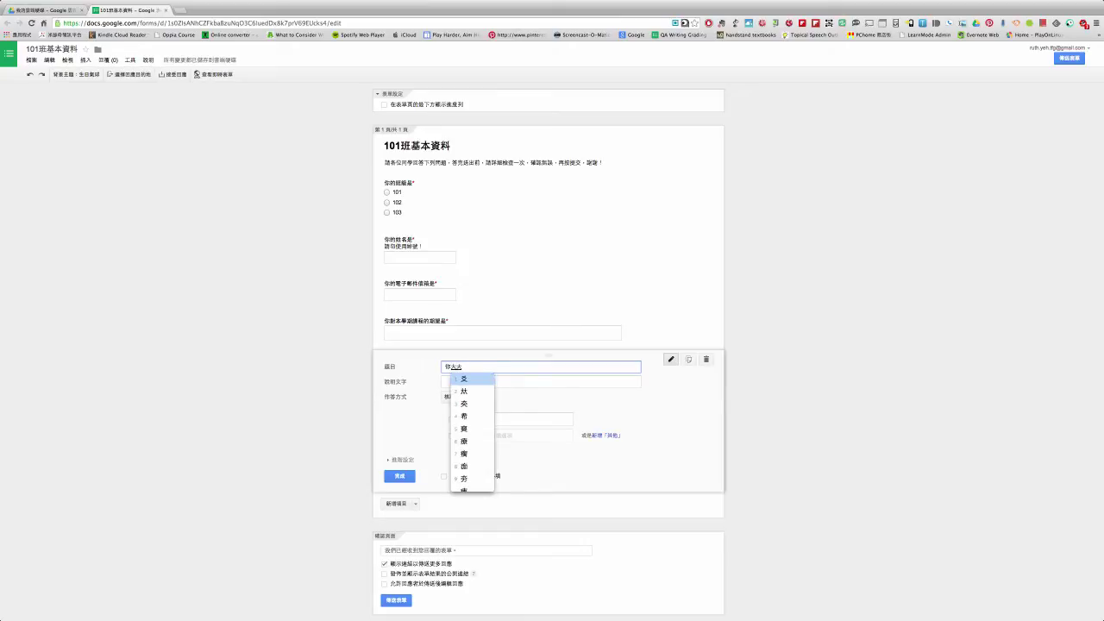
pyautogui.write('參加德竹')
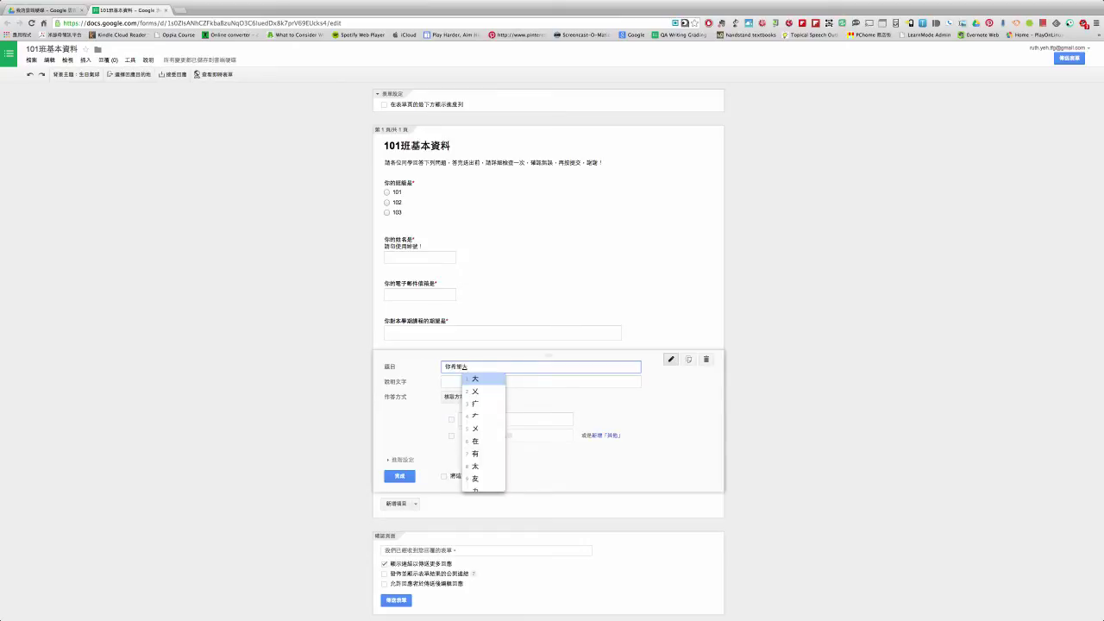
pyautogui.write('的能力嗎')
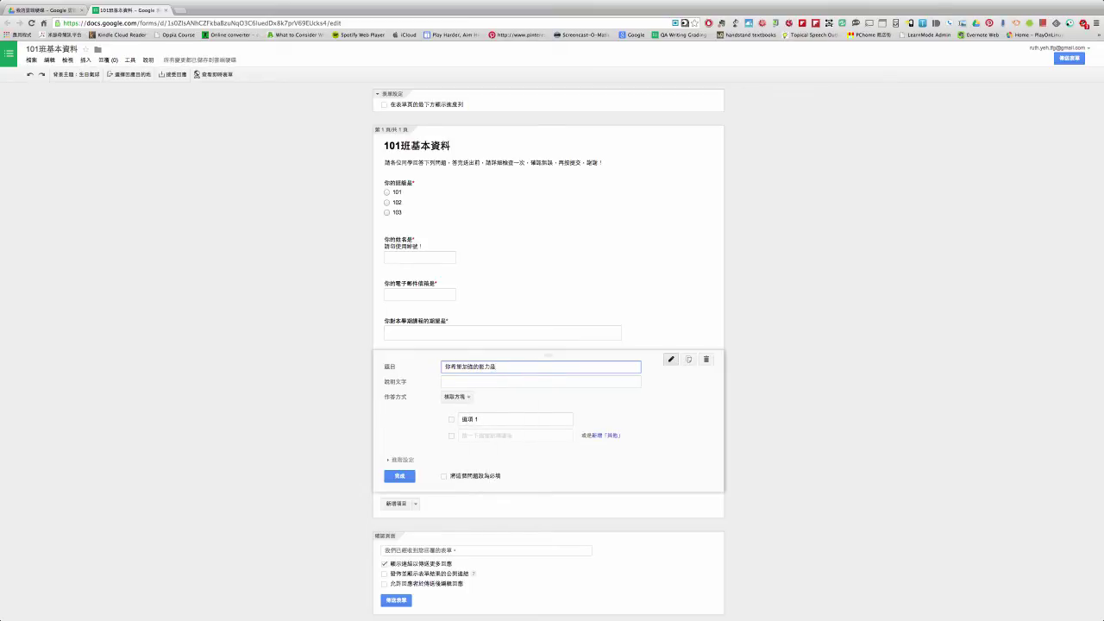
# Replace the first checkbox option of the ability question with 聽力 and start a second option
pyautogui.click(481, 420)
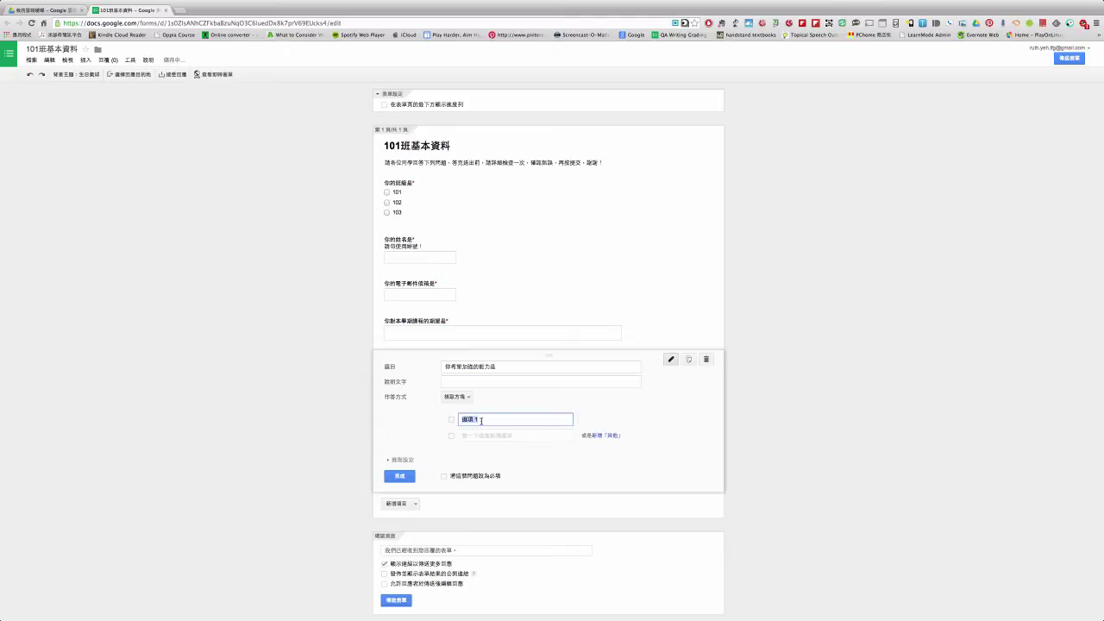
pyautogui.write('土')
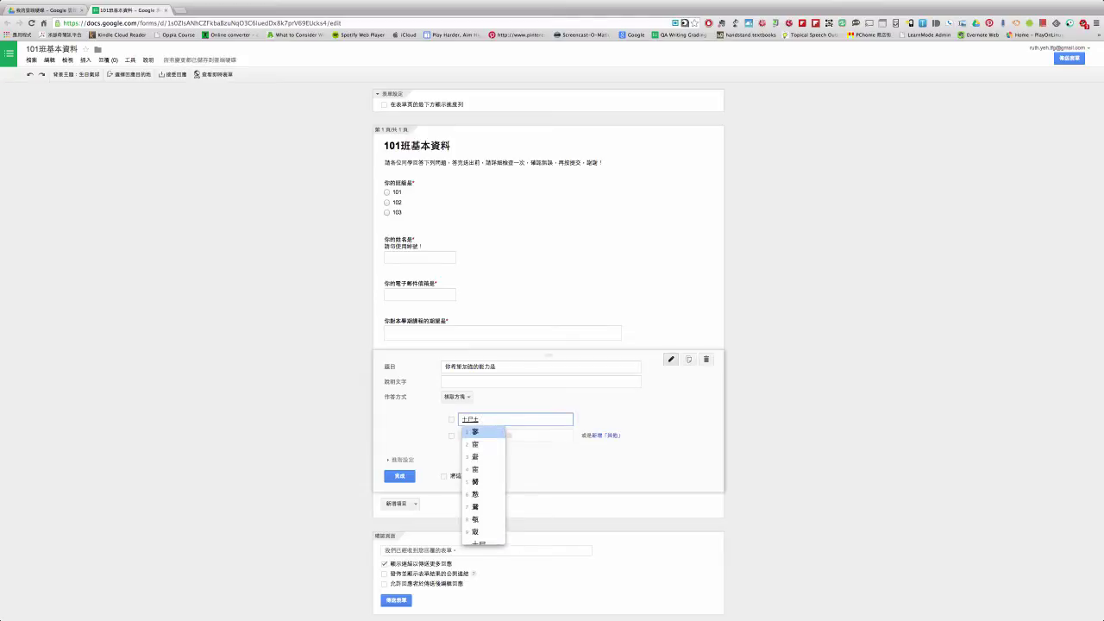
pyautogui.write('尸十土田心')
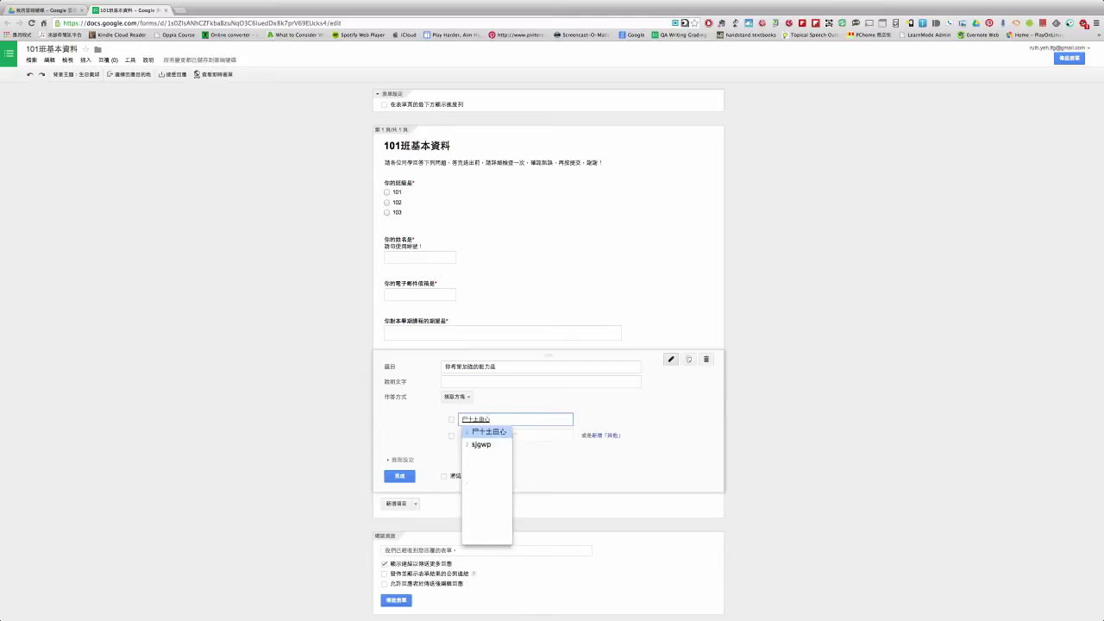
pyautogui.write('劃')
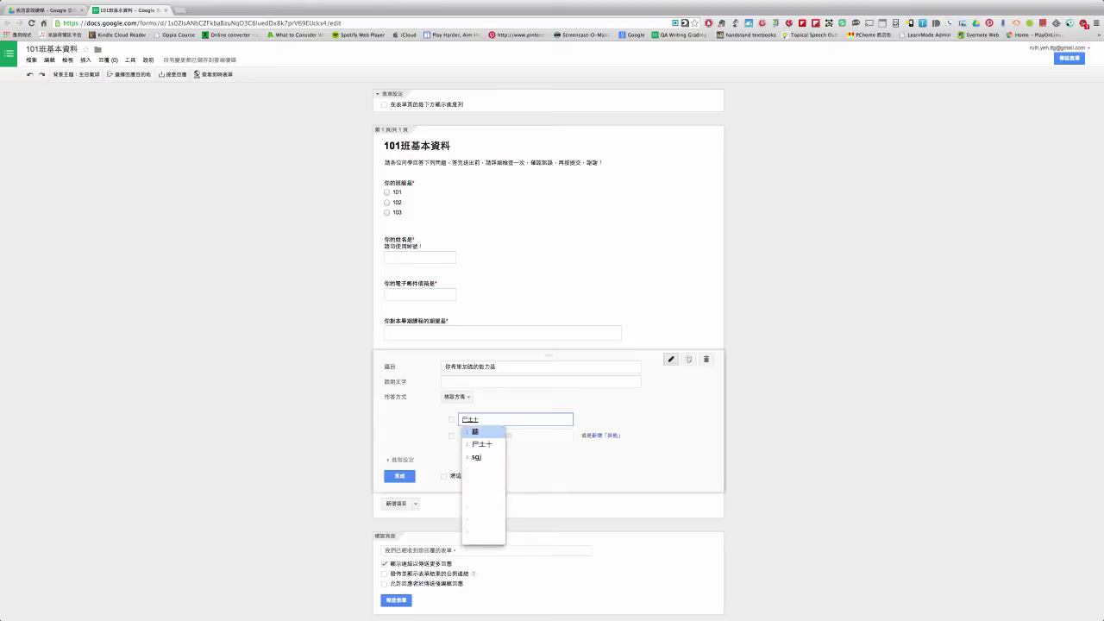
pyautogui.press('Return')
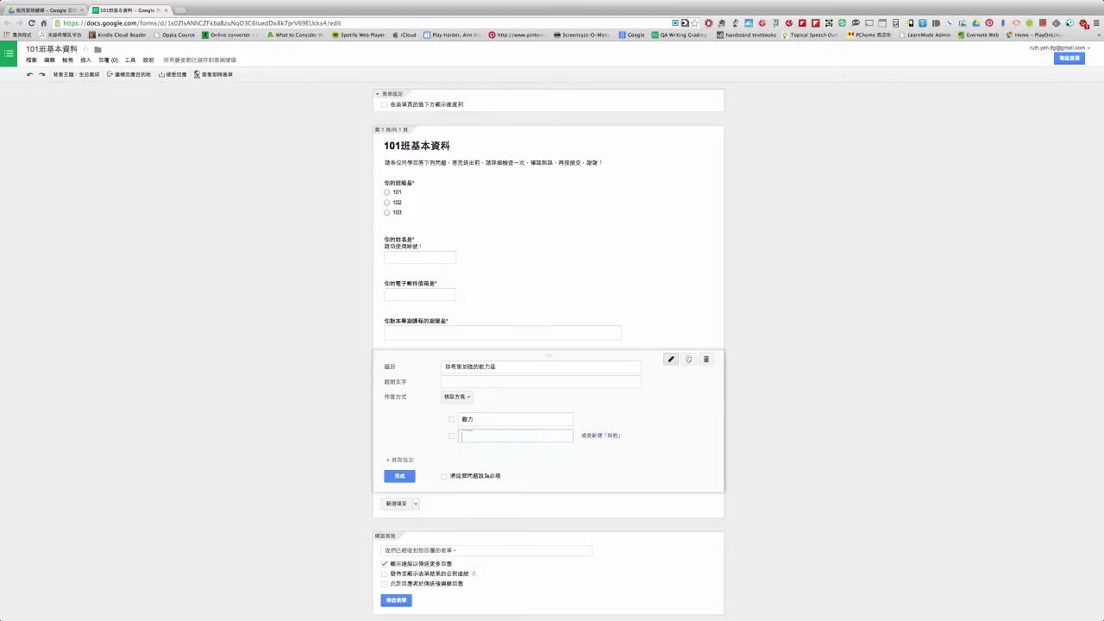
# Enter 口說 as the second checkbox option and add an empty third option
pyautogui.write('口說')
pyautogui.press('BackSpace')
pyautogui.press('BackSpace')
pyautogui.write('口說')
pyautogui.click(474, 451)
pyautogui.click(474, 452)
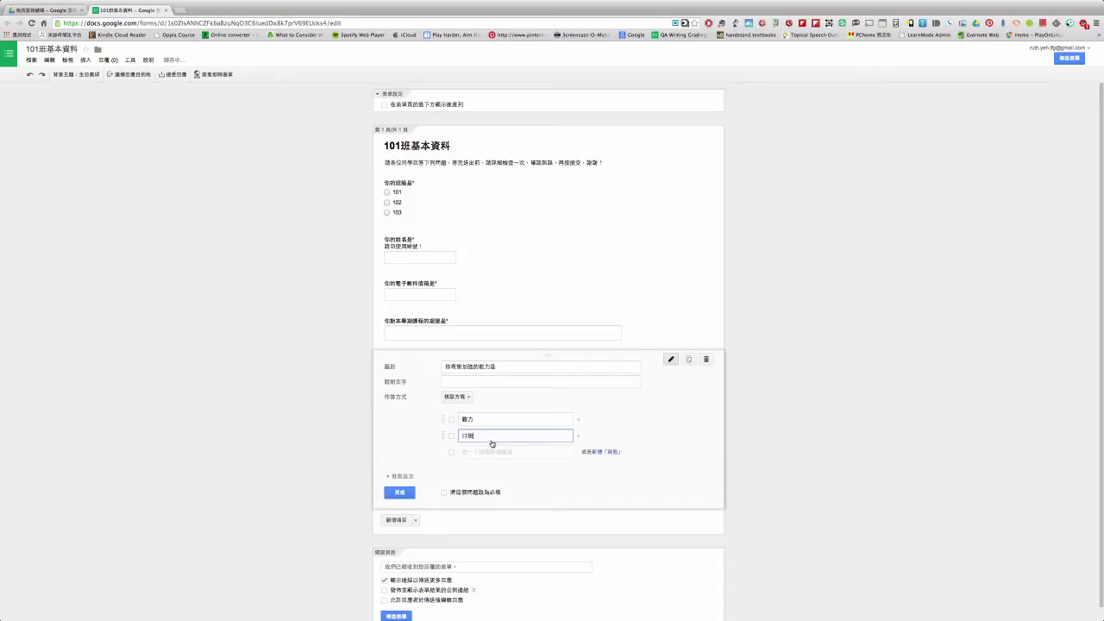
# Fill in the third checkbox option of the ability question as 閱讀
pyautogui.press('BackSpace')
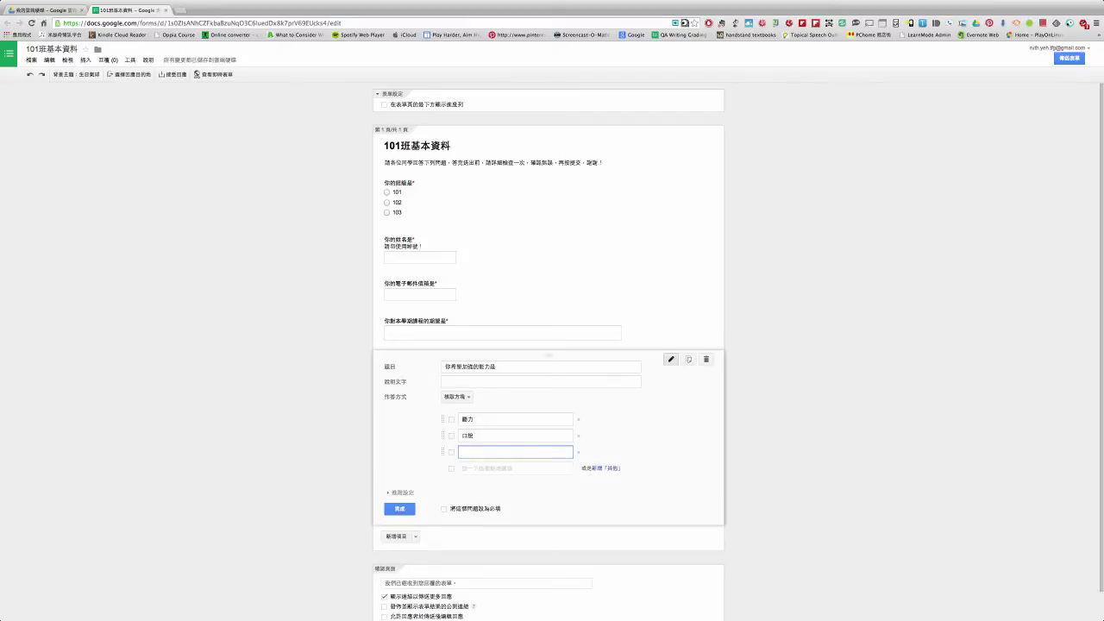
pyautogui.write('表達能力')
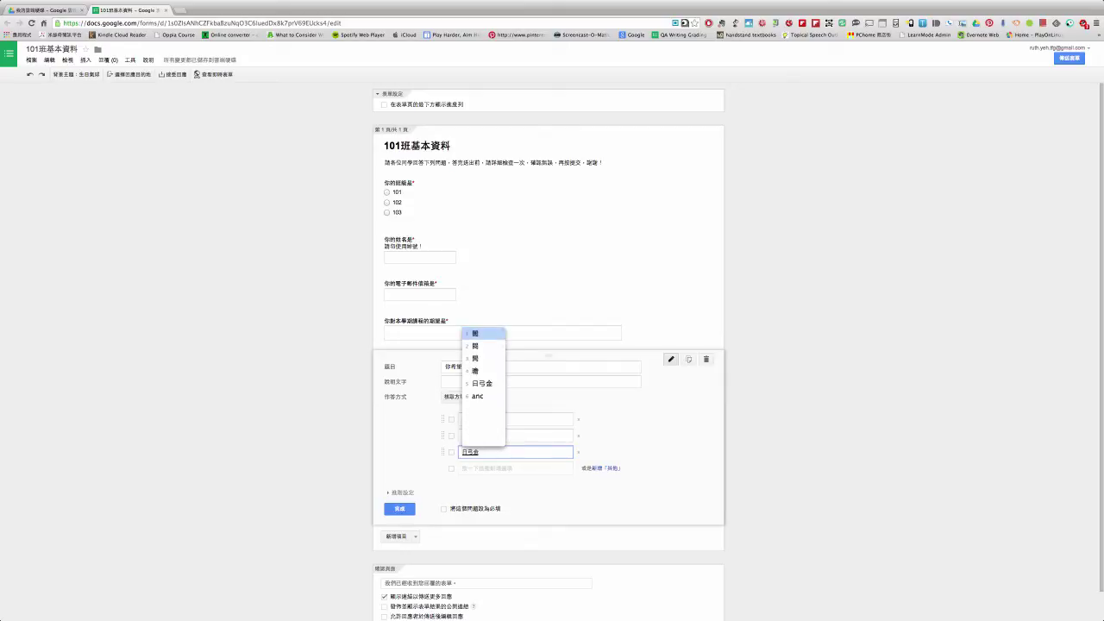
pyautogui.press('BackSpace')
pyautogui.press('BackSpace')
pyautogui.press('BackSpace')
pyautogui.press('BackSpace')
pyautogui.write('讀寫')
pyautogui.press('Return')
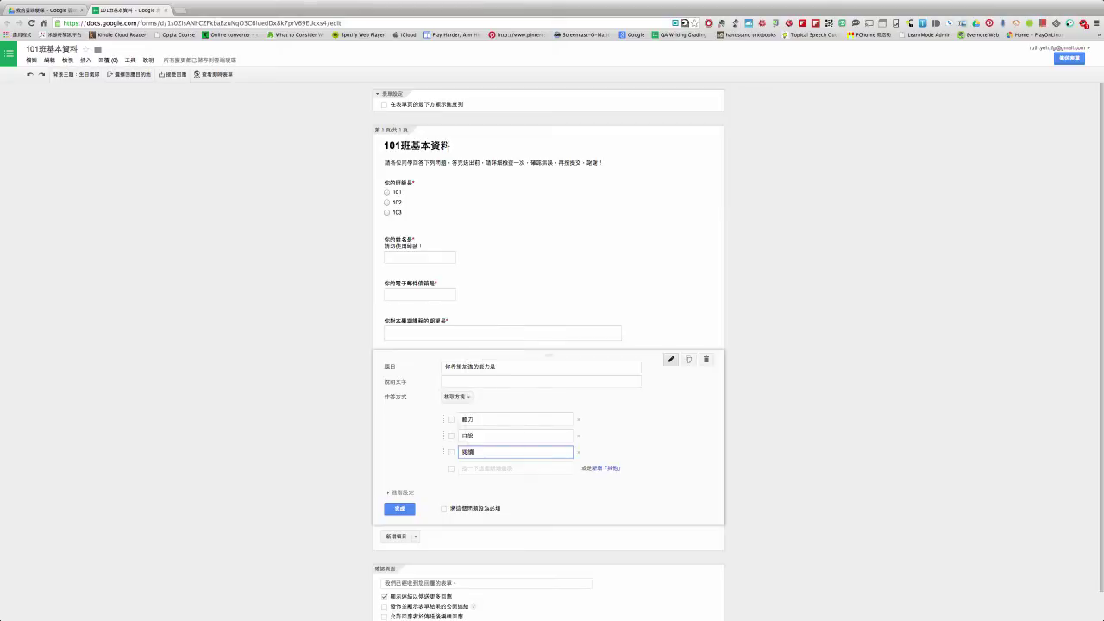
# Add 寫作 as the fourth checkbox option and finish the ability question as a required question
pyautogui.press('Return')
pyautogui.press('BackSpace')
pyautogui.write('寫作')
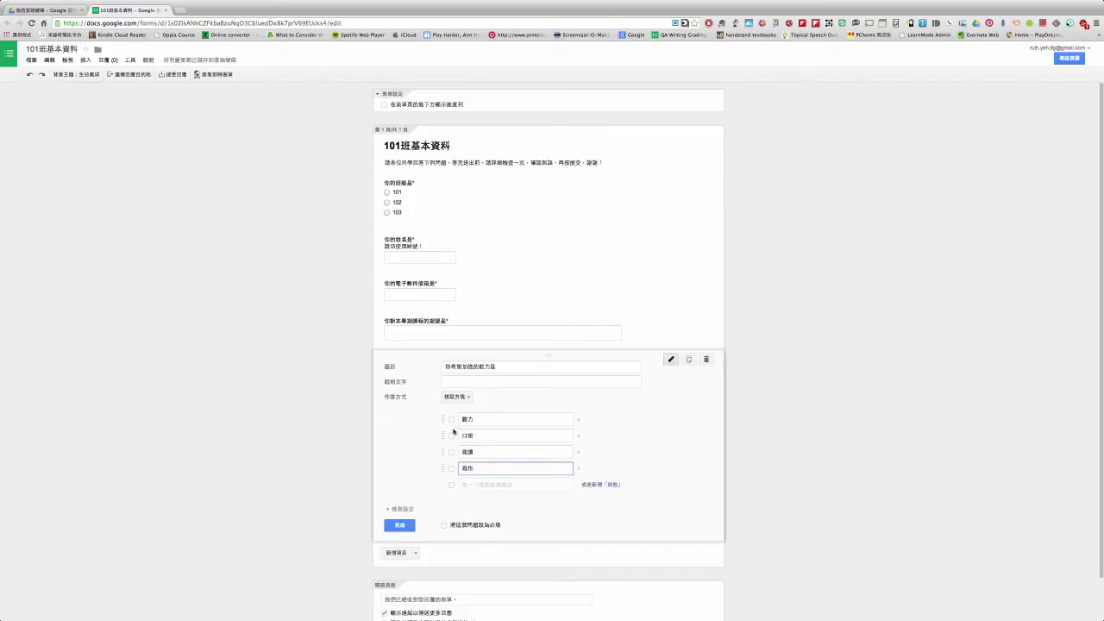
pyautogui.write('作')
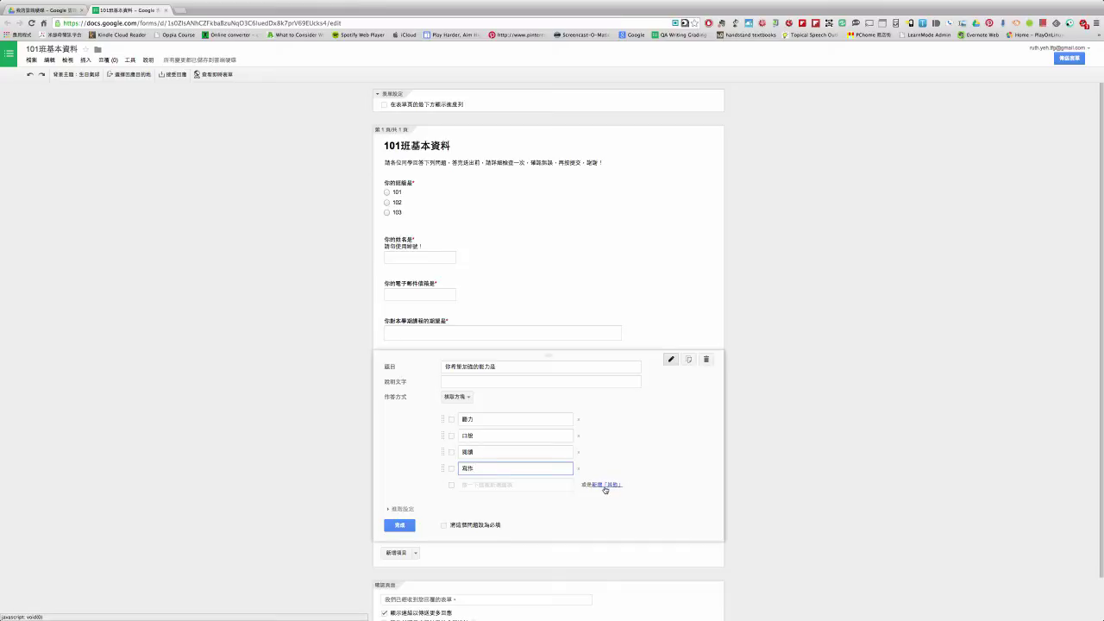
pyautogui.click(443, 525)
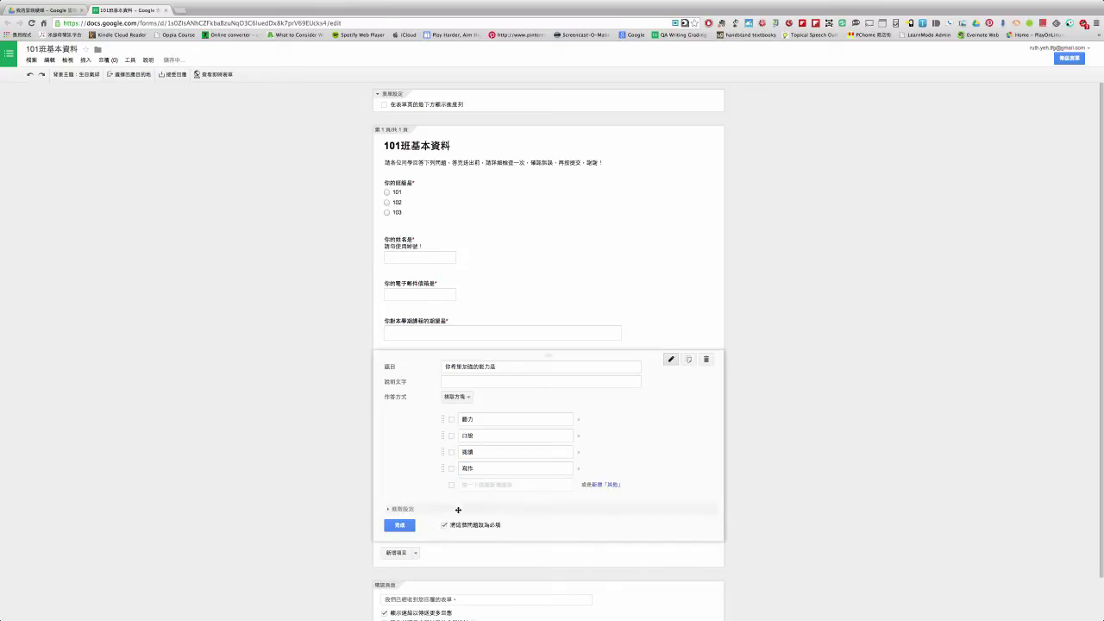
pyautogui.click(413, 527)
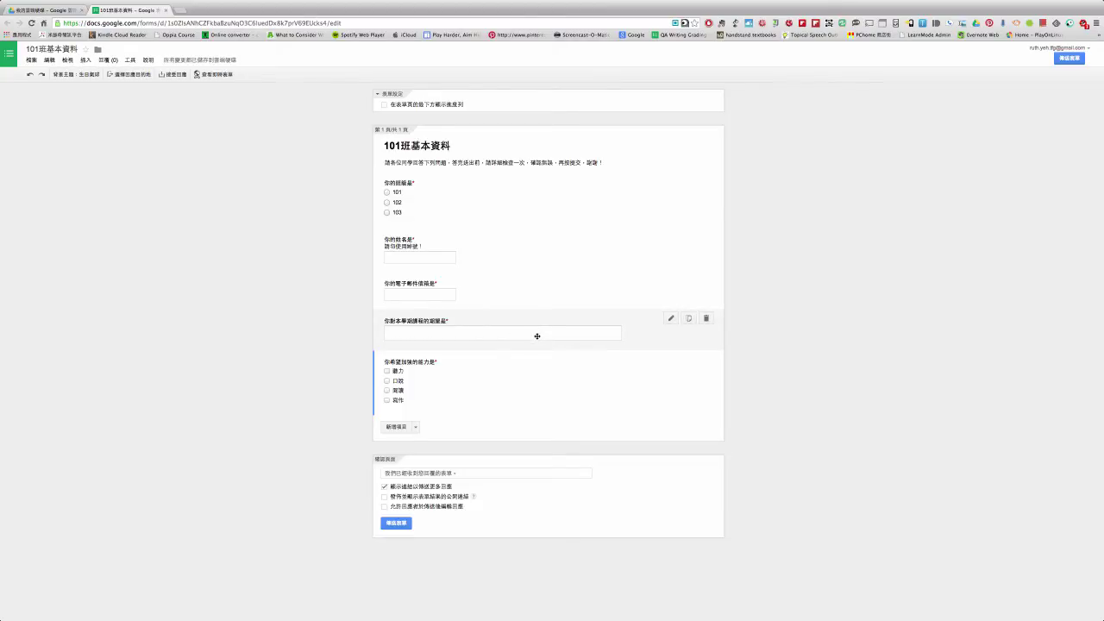
# Move the course expectation question below the ability question, and preview the live form before reopening the form for editing
pyautogui.moveTo(536, 335); pyautogui.dragTo(538, 398)
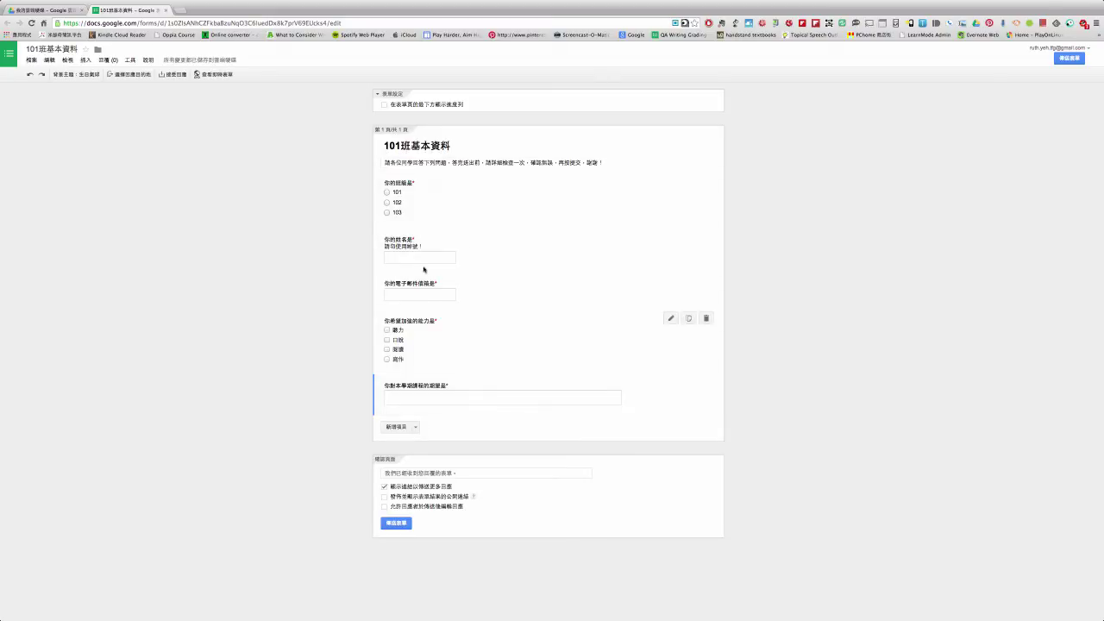
pyautogui.click(219, 75)
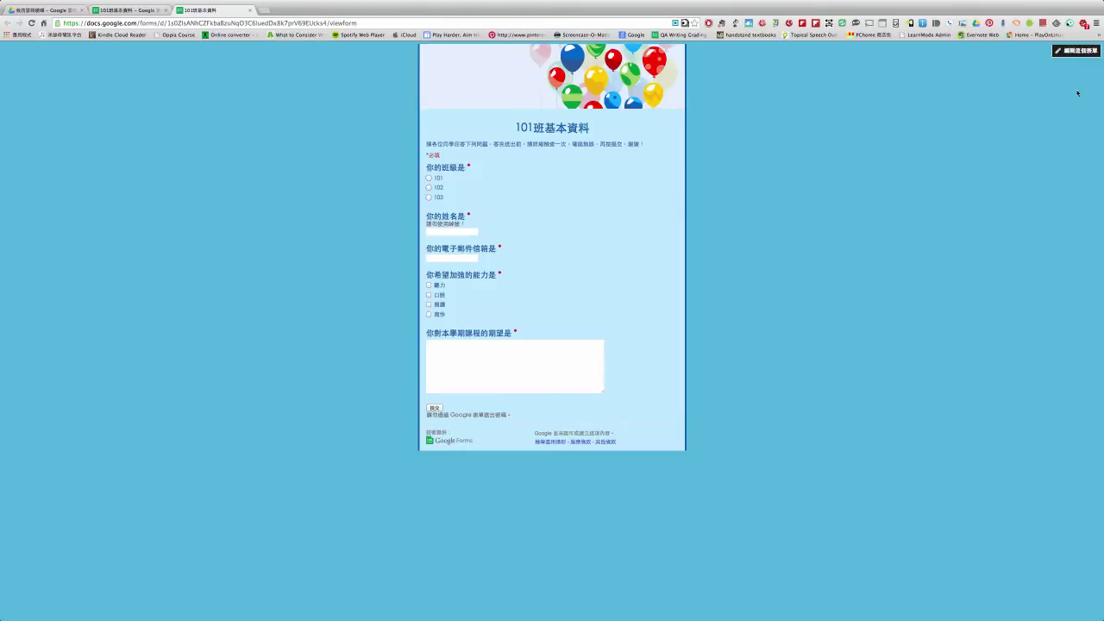
pyautogui.click(1080, 52)
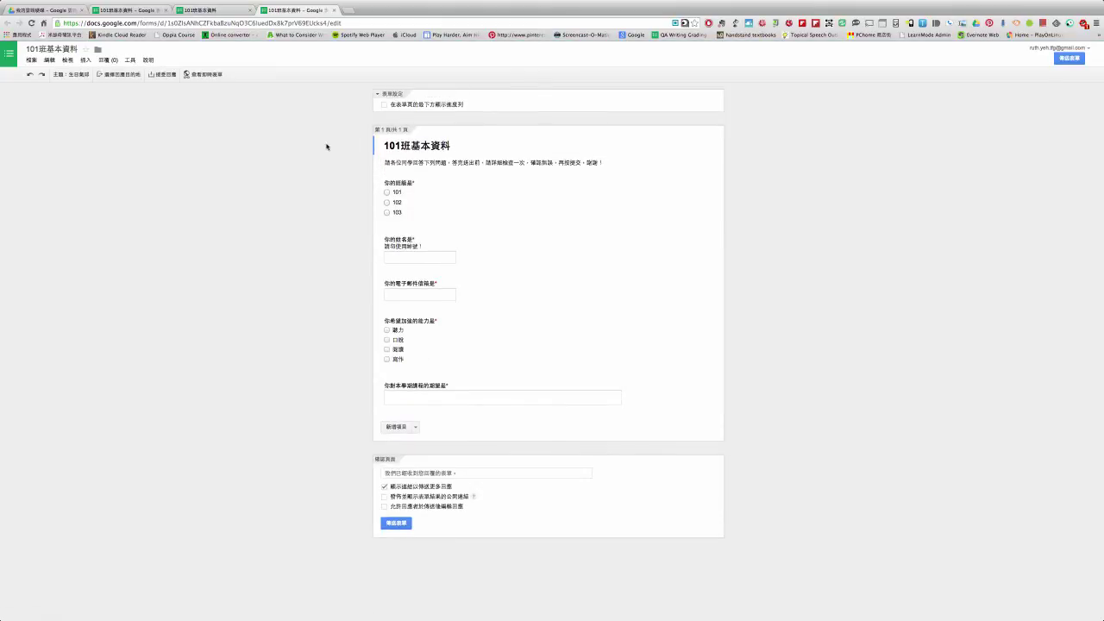
# Stop the form from accepting responses and turn accepting responses back on
pyautogui.click(166, 76)
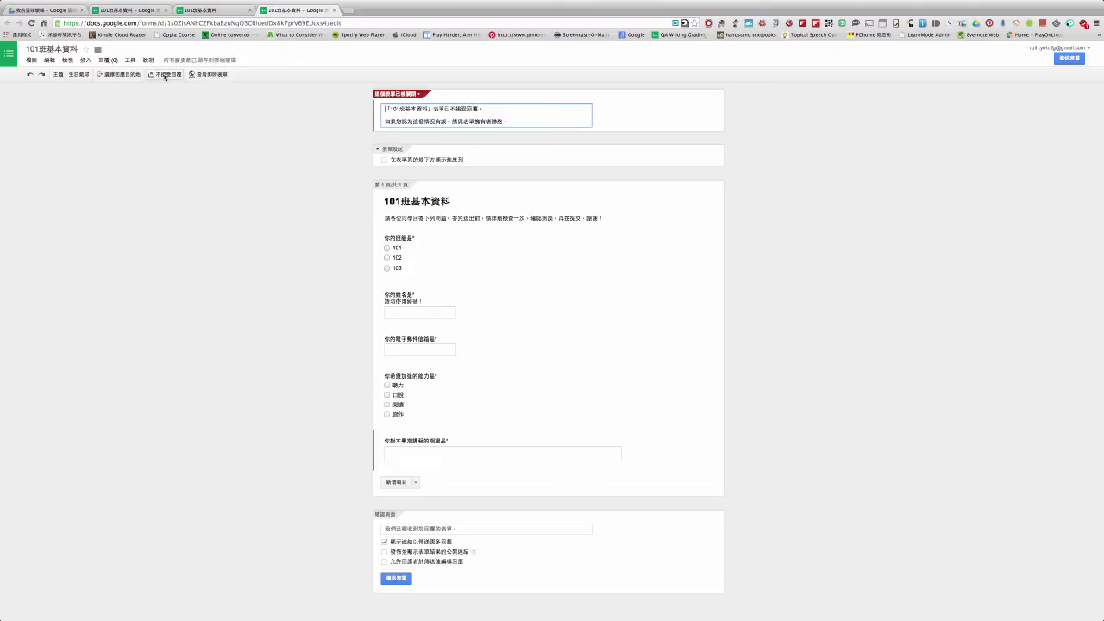
pyautogui.click(165, 75)
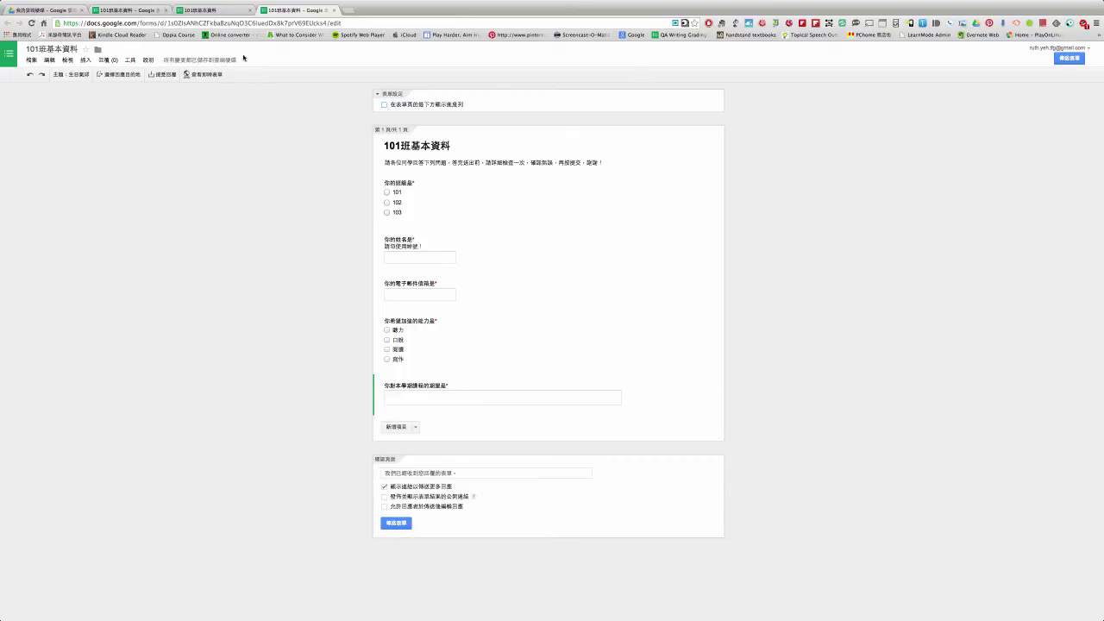
# Close the live form and the duplicate editor page, and look at the Drive file list before returning to the form
pyautogui.click(250, 10)
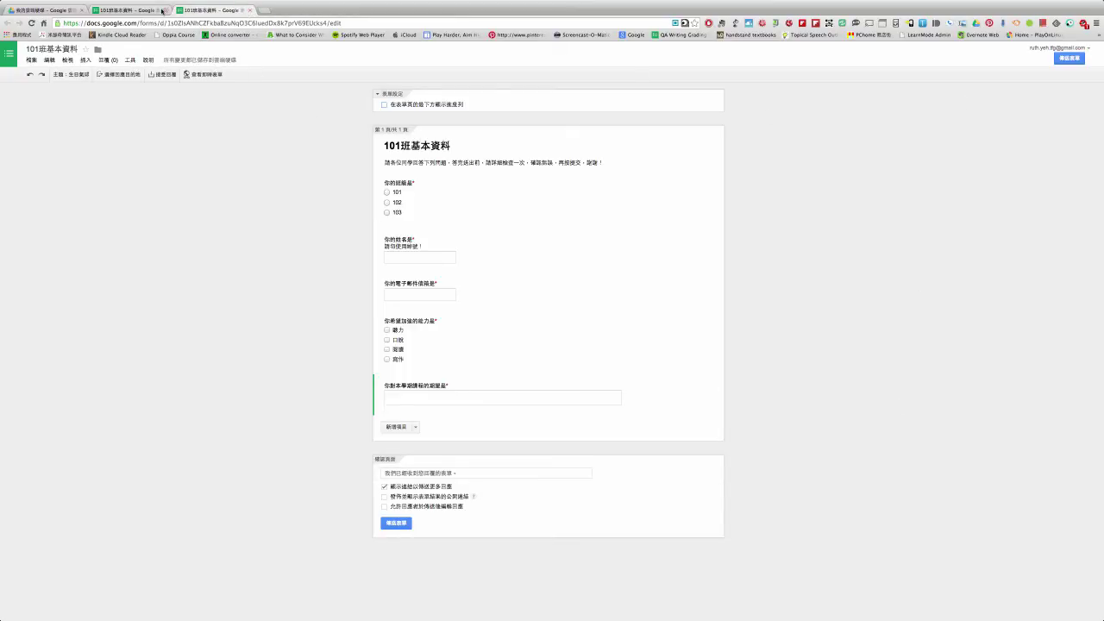
pyautogui.click(145, 10)
pyautogui.click(159, 10)
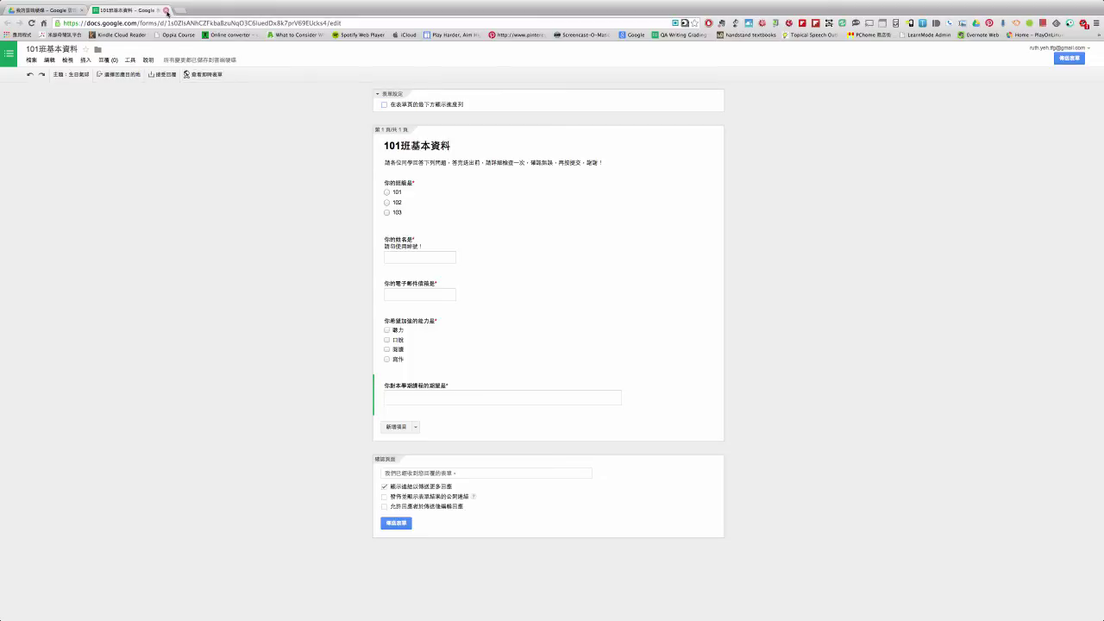
pyautogui.click(44, 10)
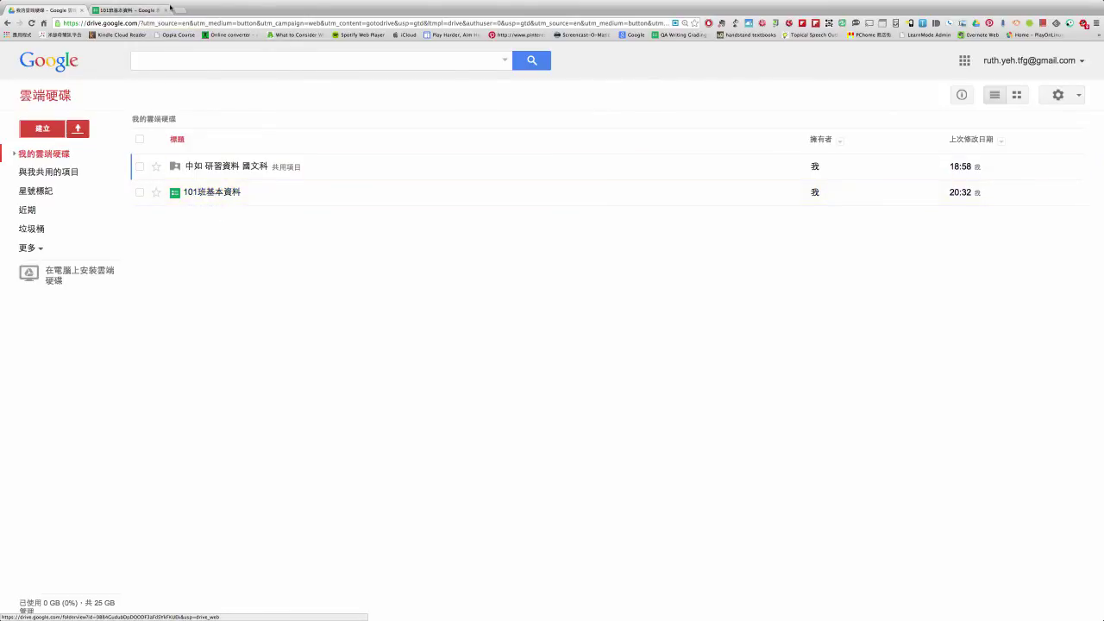
pyautogui.click(137, 12)
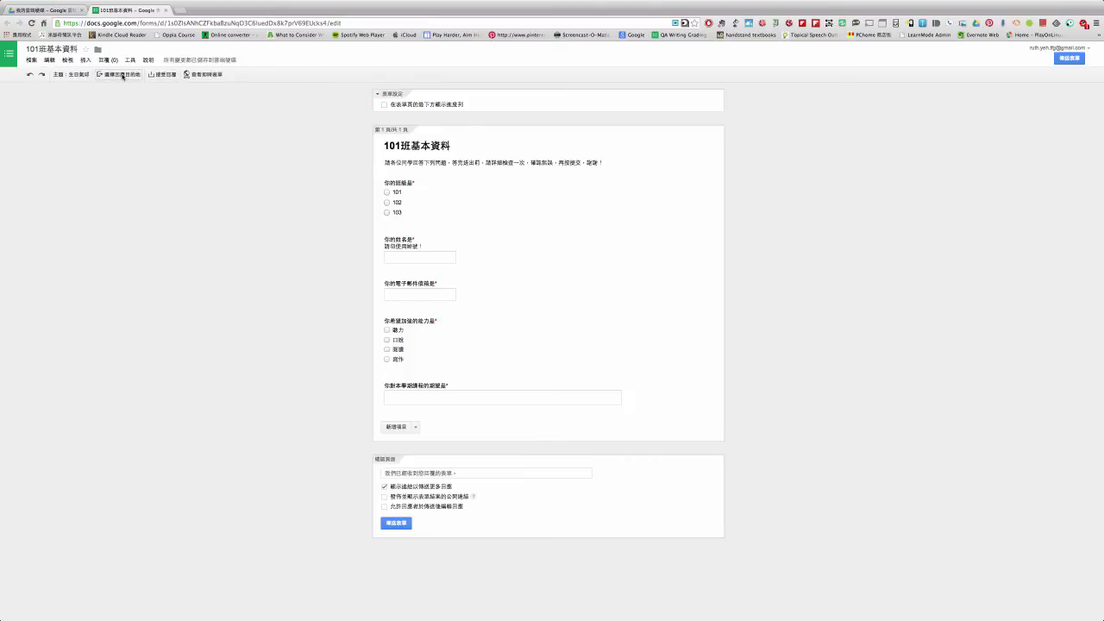
# Create the new spreadsheet 101班基本資料 (回覆內容) as the response destination and open it, skipping the welcome tour
pyautogui.click(121, 74)
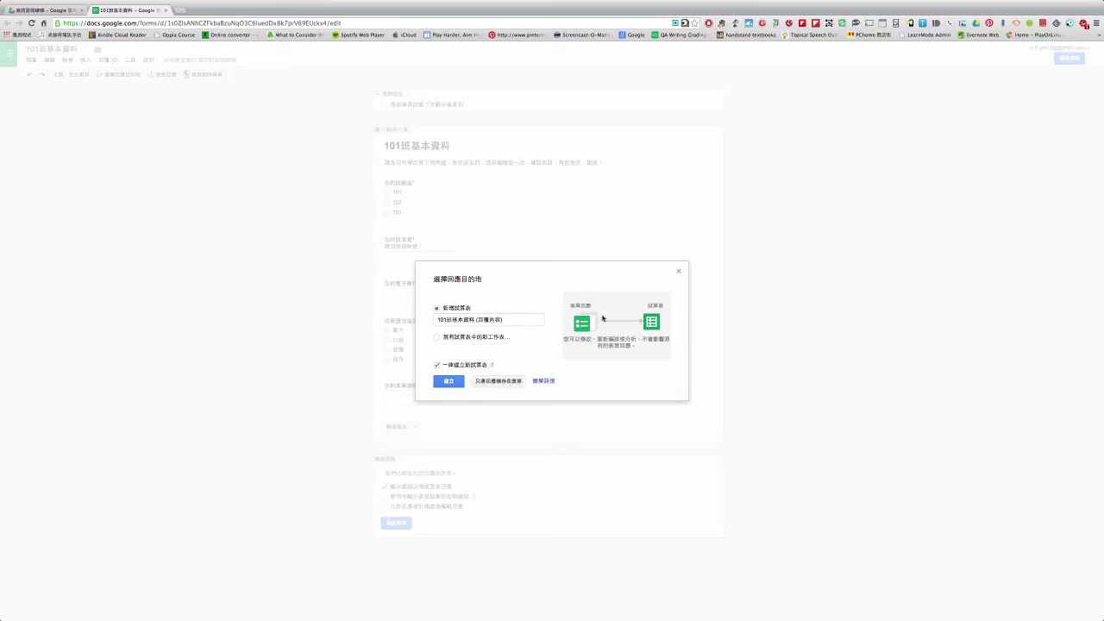
pyautogui.click(449, 383)
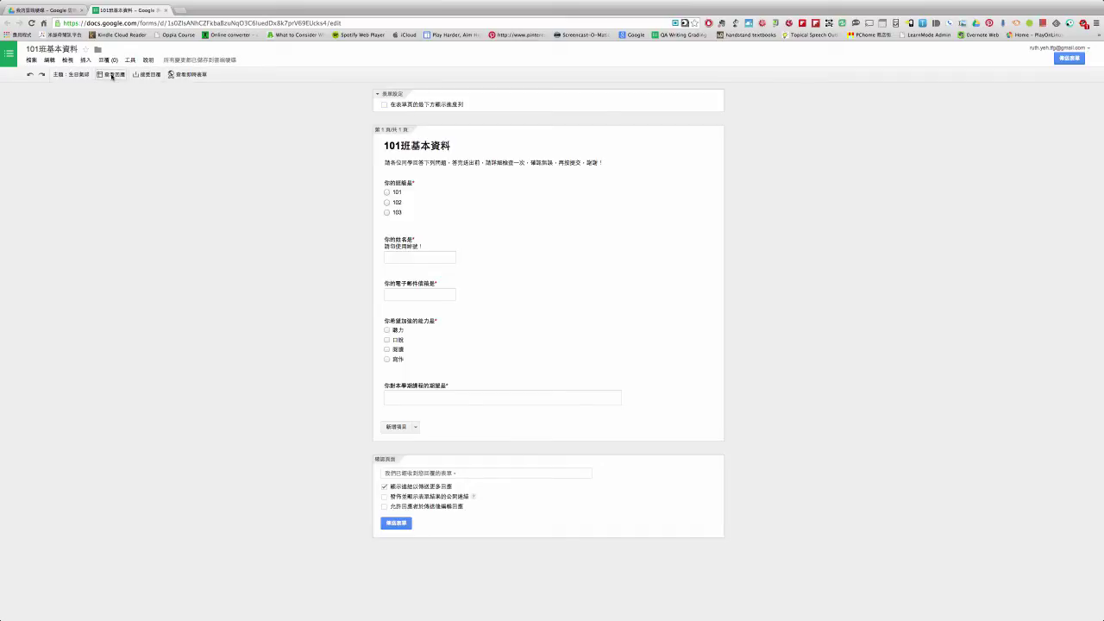
pyautogui.click(111, 76)
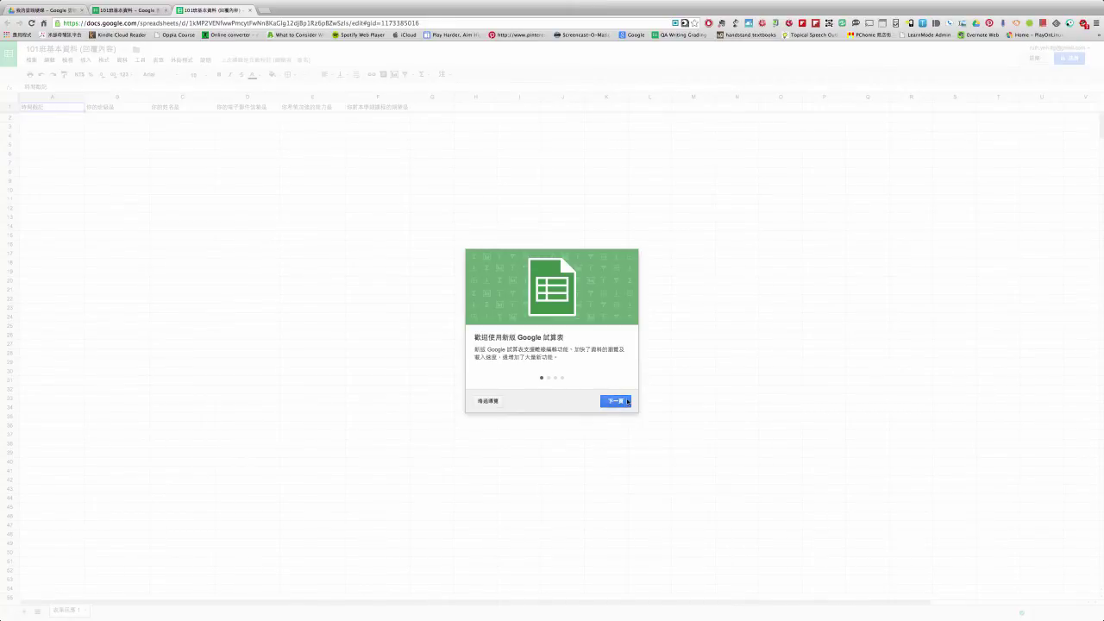
pyautogui.click(497, 402)
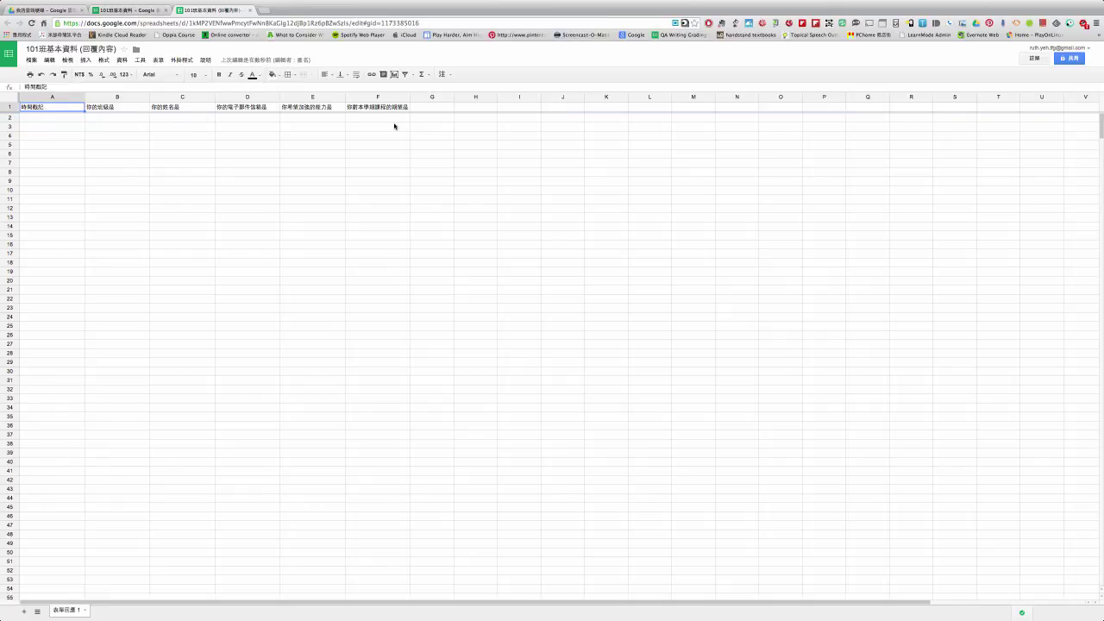
# Open the live form from the form editor, choose class 101, and fill in the student's name and e-mail address
pyautogui.click(134, 11)
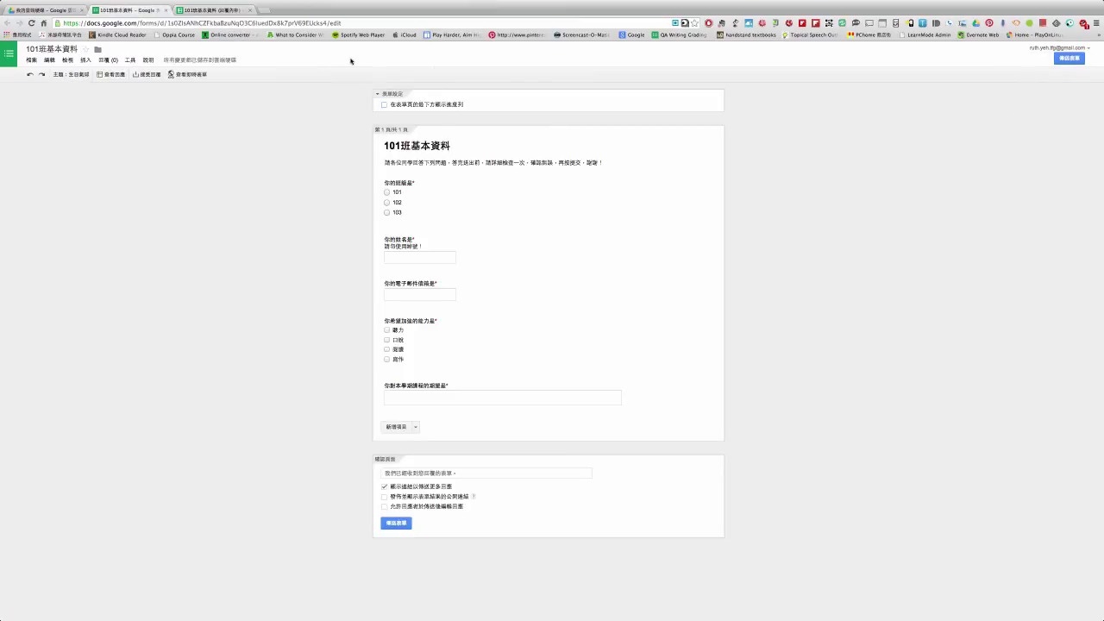
pyautogui.click(189, 77)
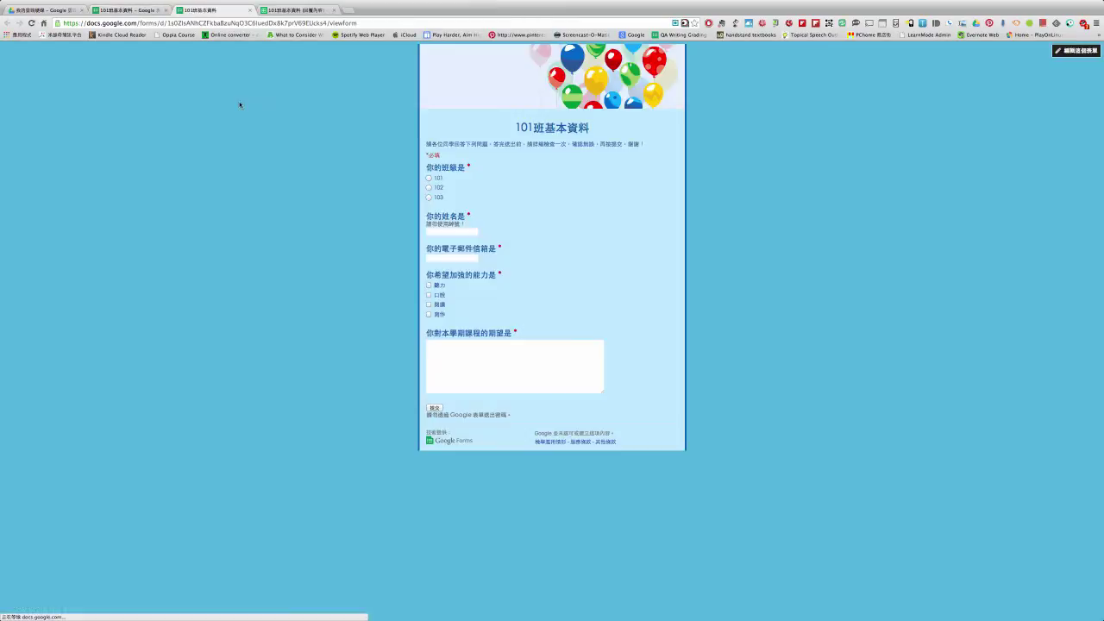
pyautogui.click(429, 178)
pyautogui.click(432, 233)
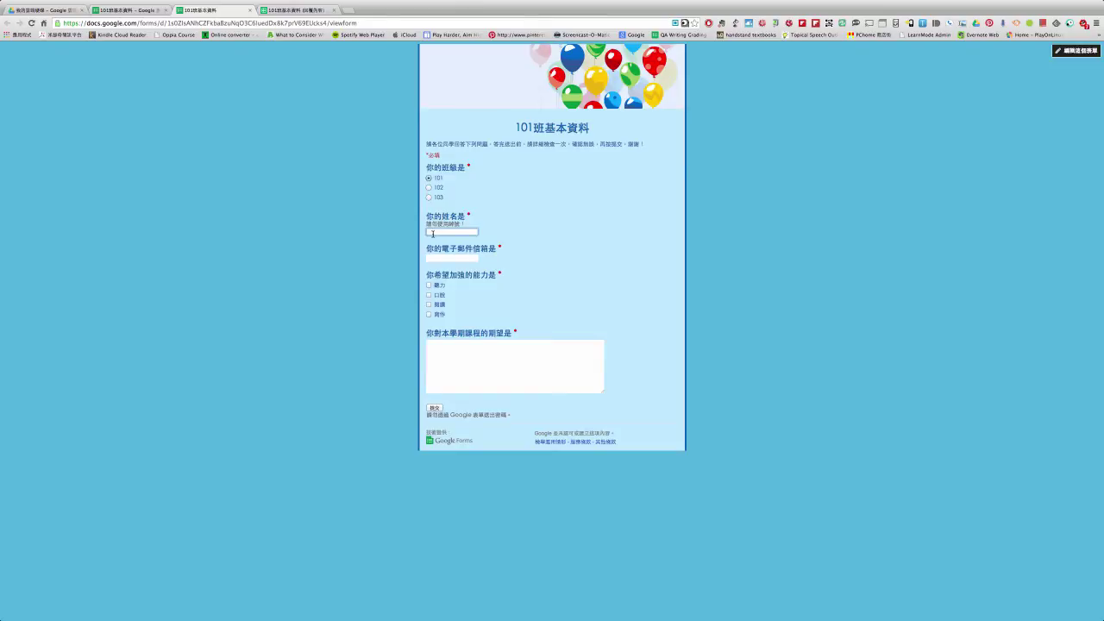
pyautogui.write('阿強')
pyautogui.click(437, 258)
pyautogui.write('123@')
pyautogui.press('Down')
pyautogui.press('Return')
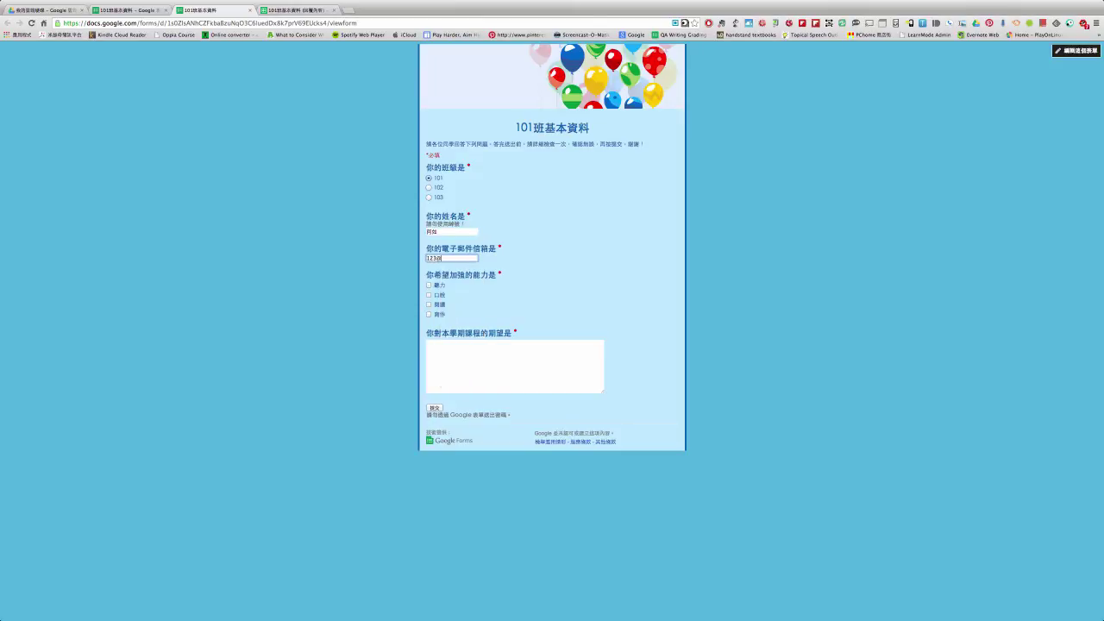
pyautogui.write('abc.com')
# Select all four abilities, 聽力, 口說, 閱讀 and 寫作, in the live form's ability question
pyautogui.click(429, 284)
pyautogui.click(428, 295)
pyautogui.click(428, 304)
pyautogui.click(429, 315)
# Fill in a short answer for the course expectation, submit the response, and close the confirmation page
pyautogui.click(458, 352)
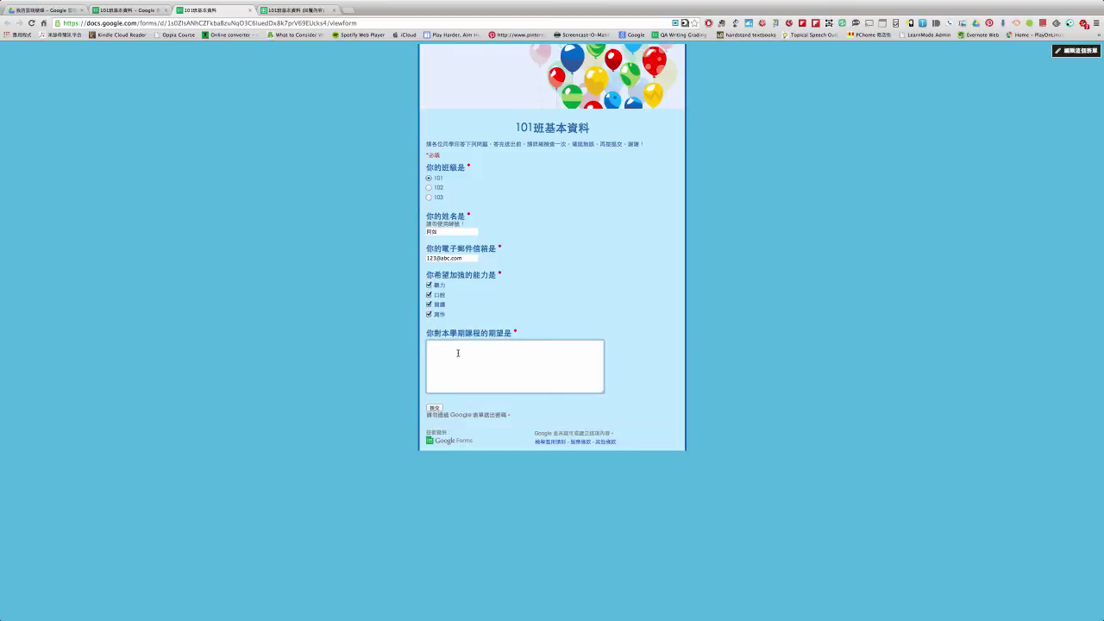
pyautogui.write('趣味再ㄊㄙ')
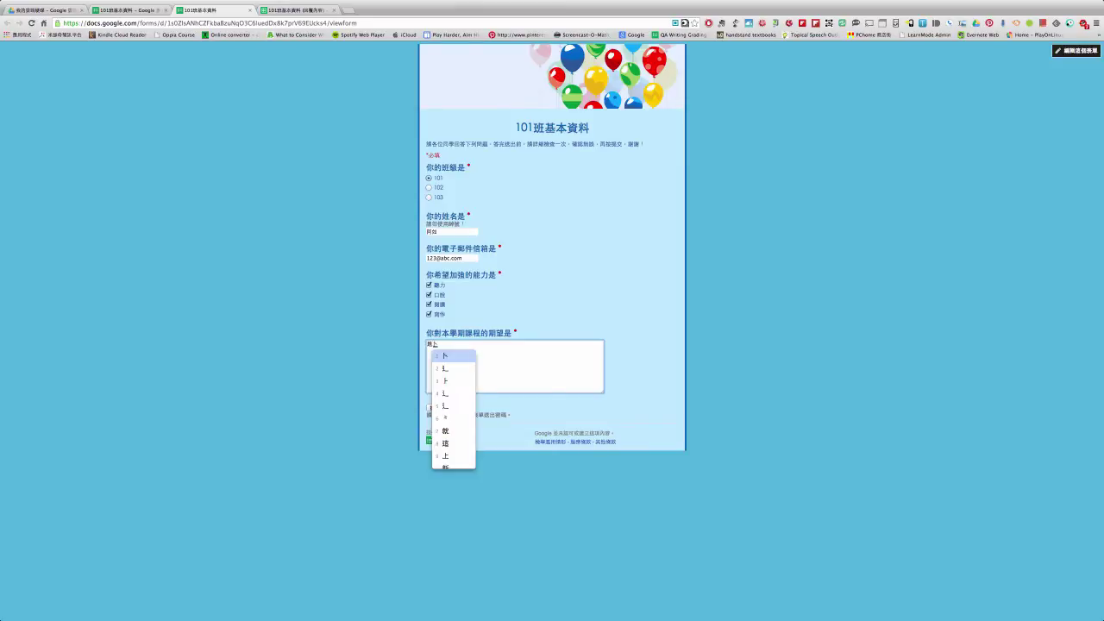
pyautogui.press('Return')
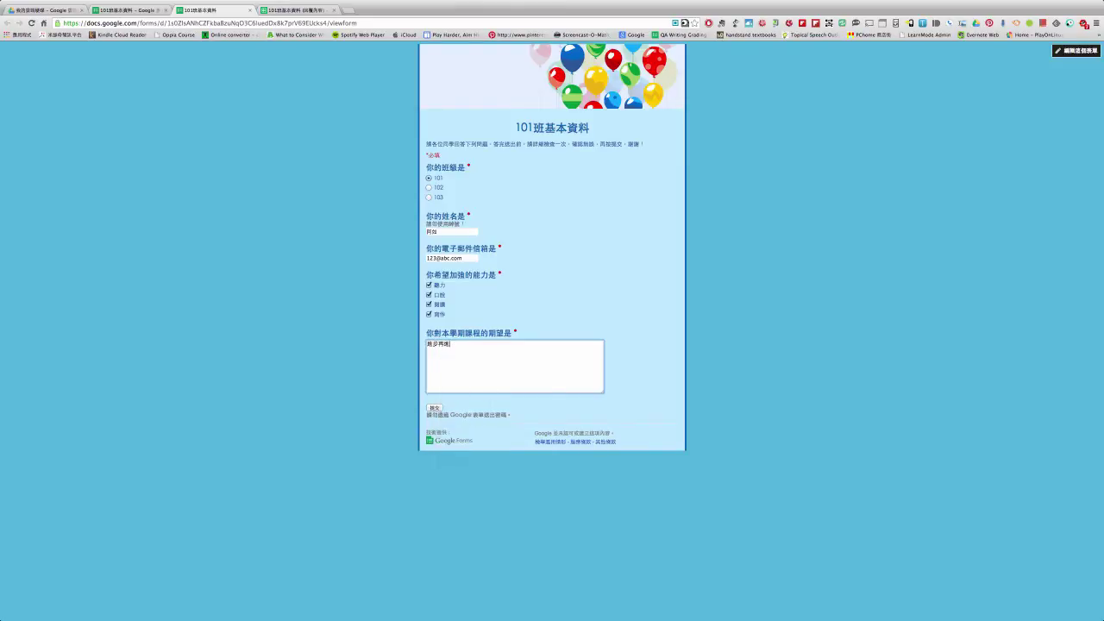
pyautogui.write('ㄅㄨˋ')
pyautogui.press('Return')
pyautogui.click(435, 410)
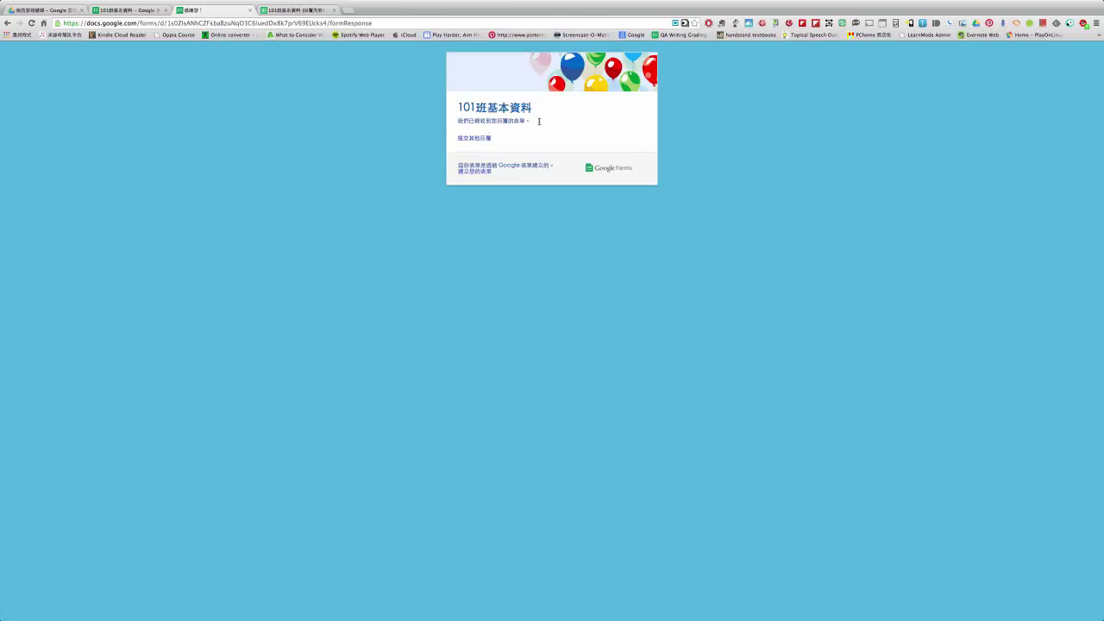
pyautogui.click(249, 12)
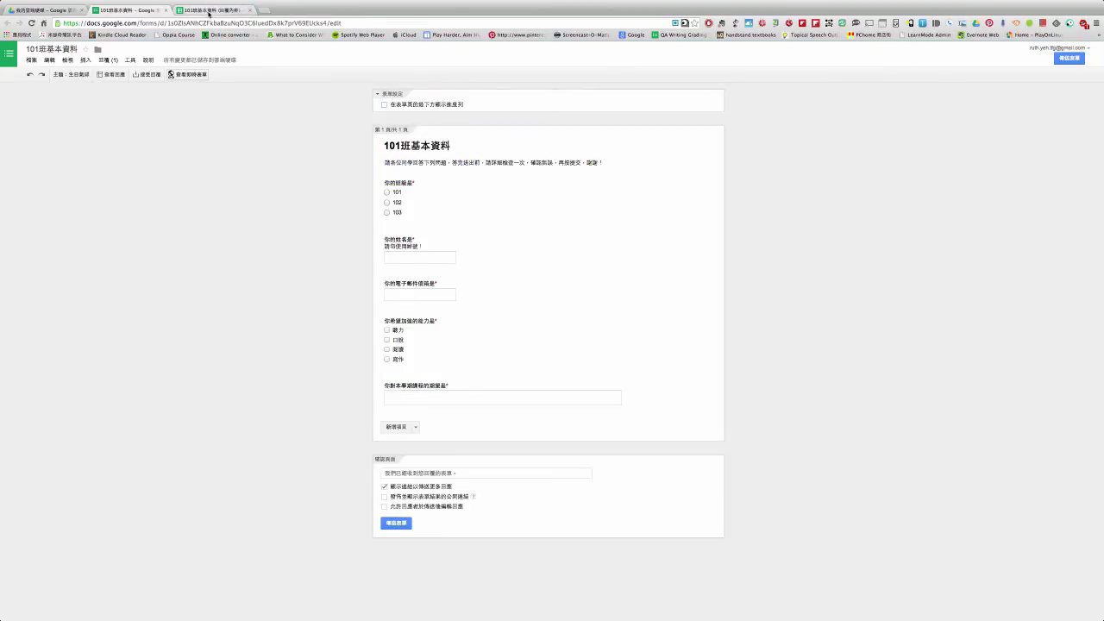
# Compare the sample submission's row in the response spreadsheet with the form's questions, ending back in the form editor
pyautogui.click(206, 11)
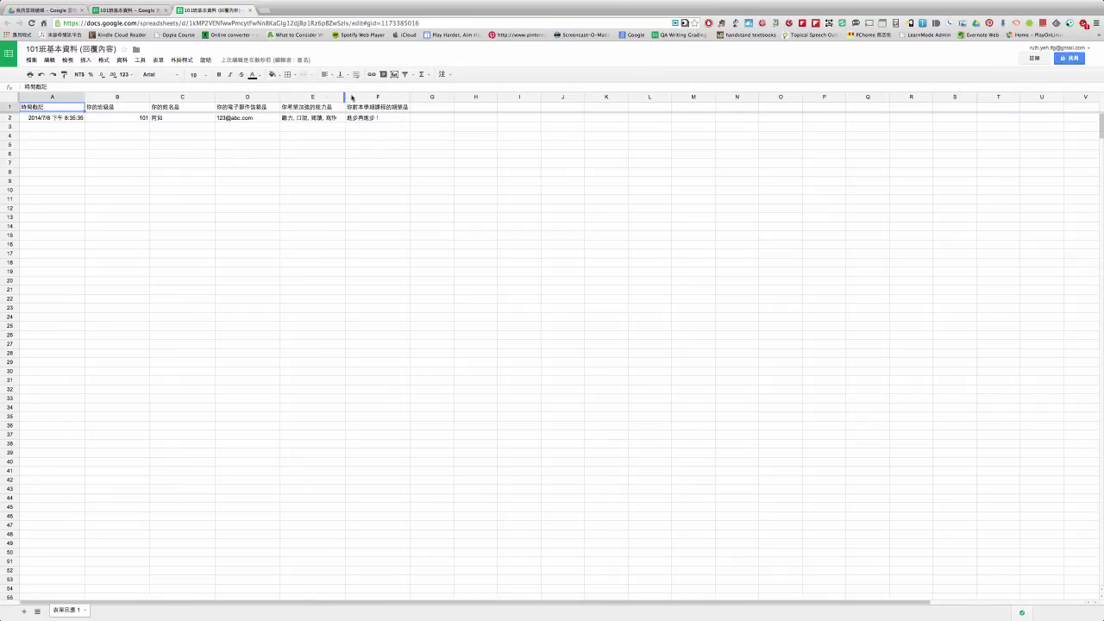
pyautogui.click(119, 11)
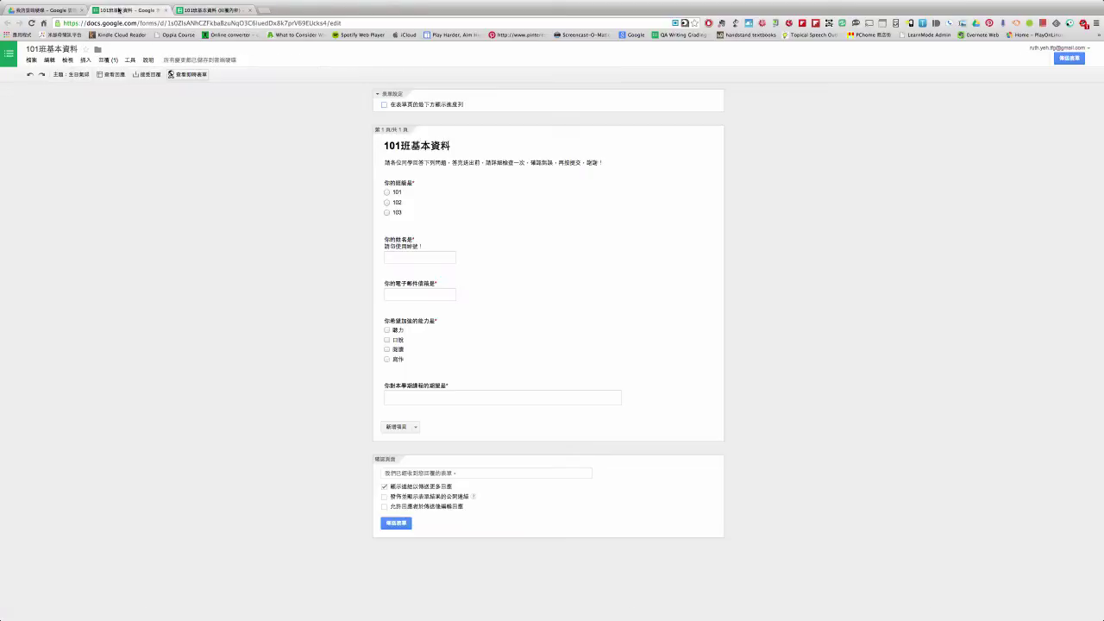
pyautogui.click(217, 10)
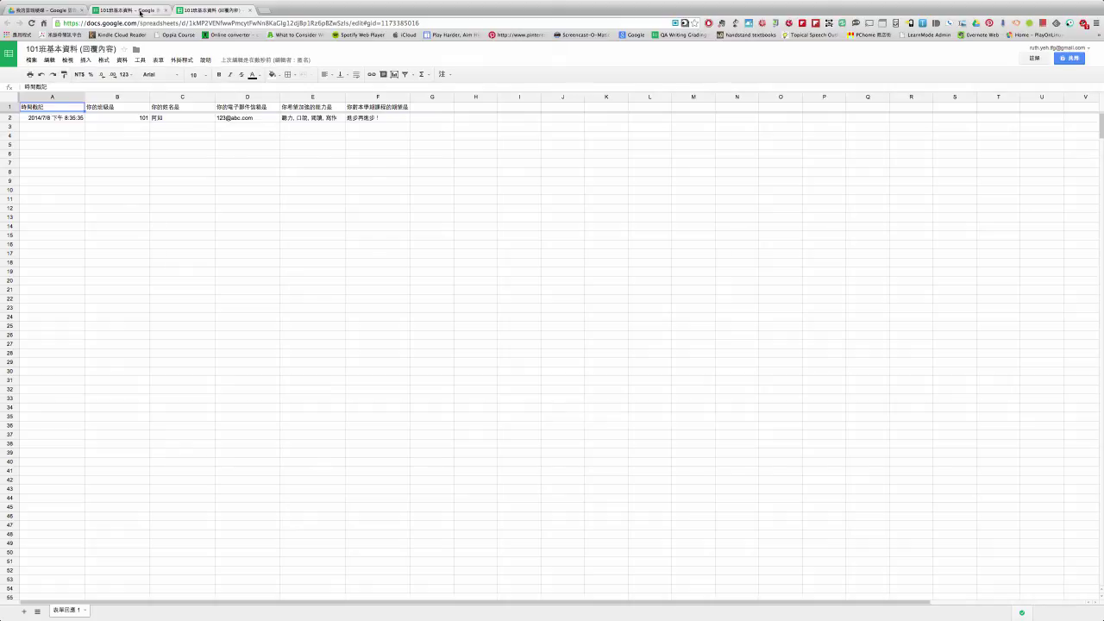
pyautogui.click(140, 12)
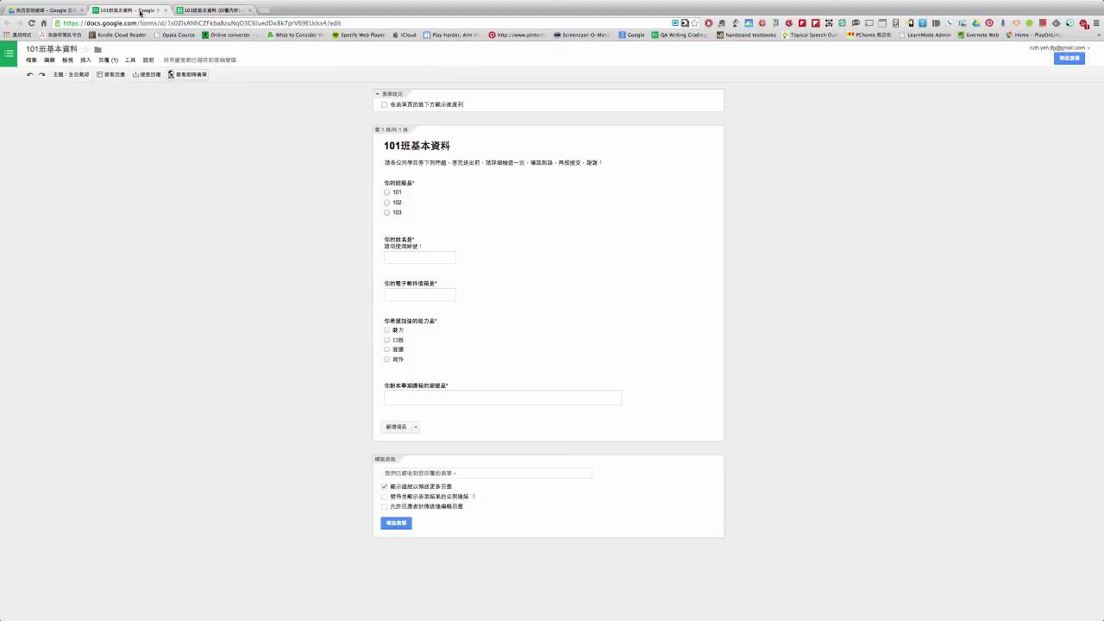
pyautogui.click(214, 11)
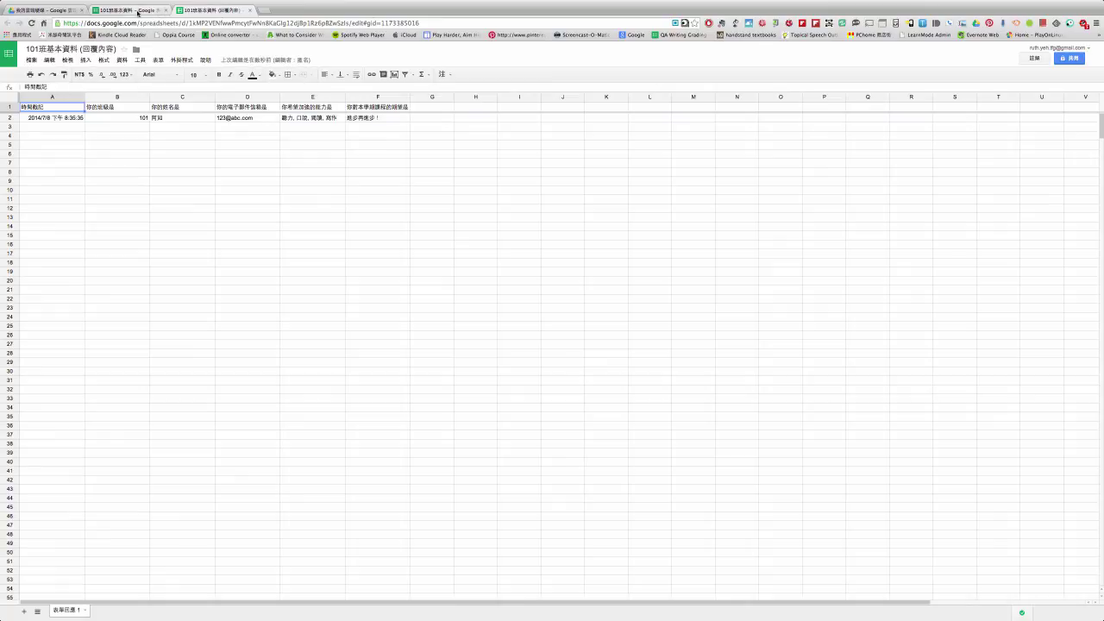
pyautogui.click(138, 12)
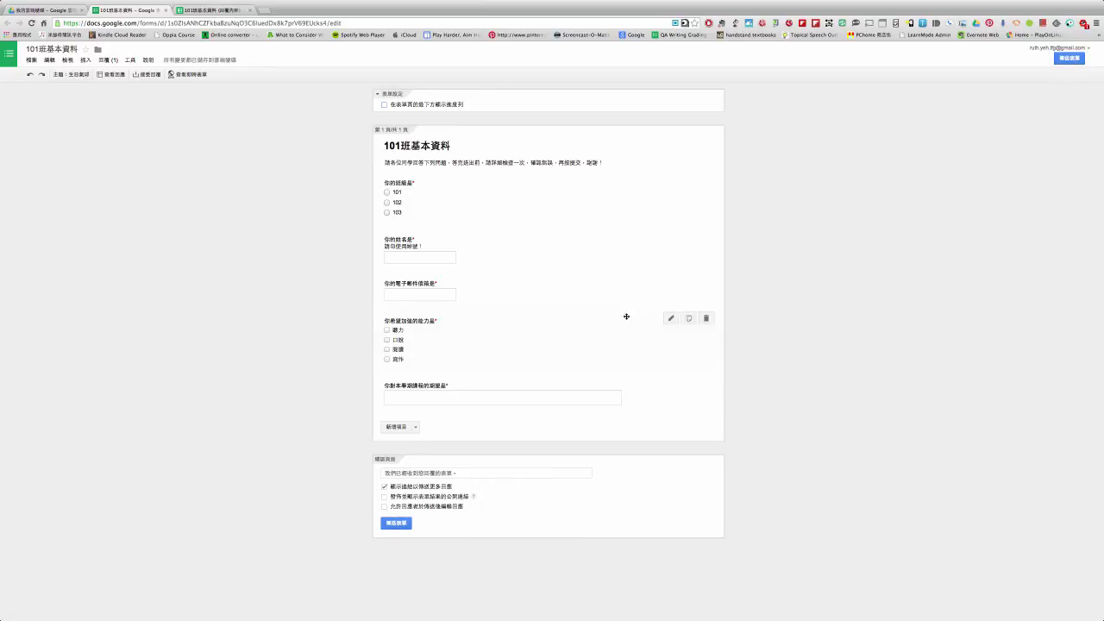
# Open the form's sending options and select its shared link
pyautogui.click(396, 523)
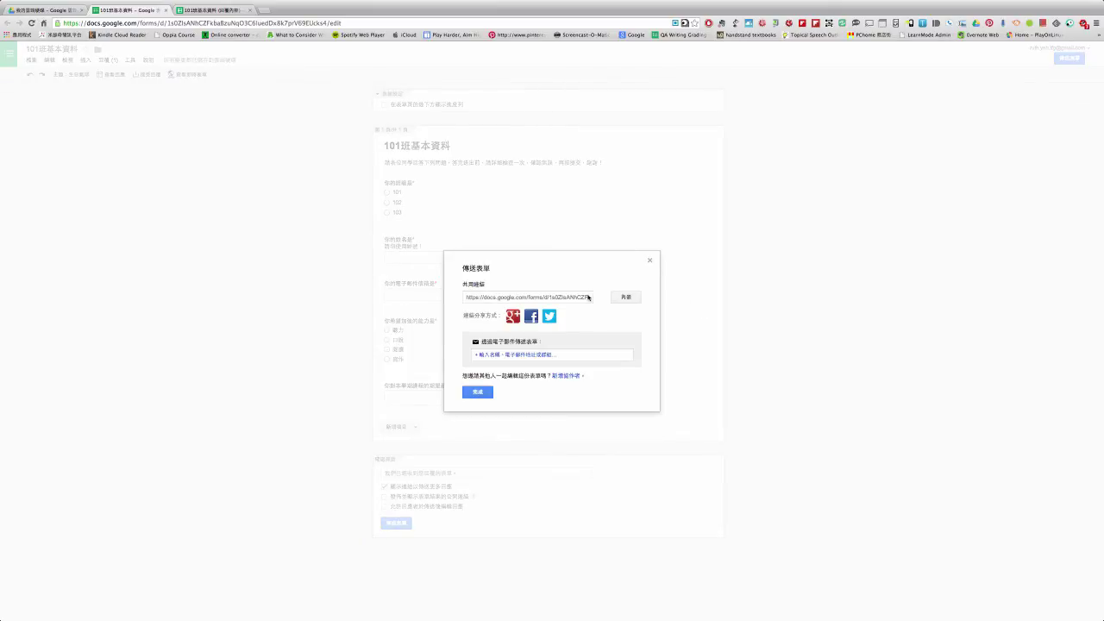
pyautogui.click(541, 298)
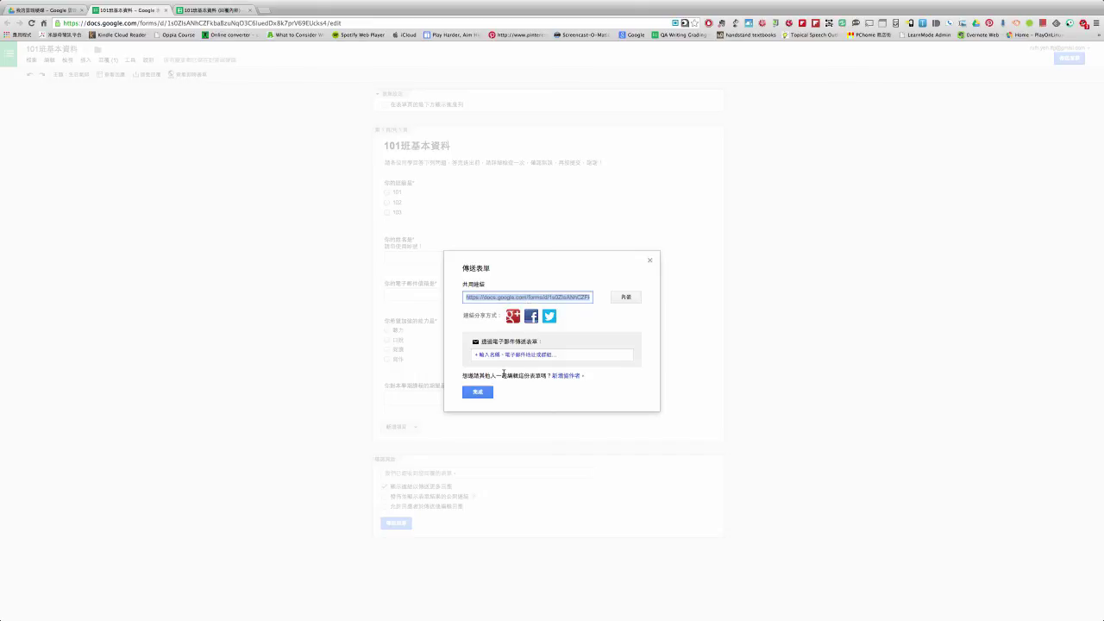
# Try entering a suggested recipient e-mail address for sending the form, and clear the recipient field again
pyautogui.click(507, 355)
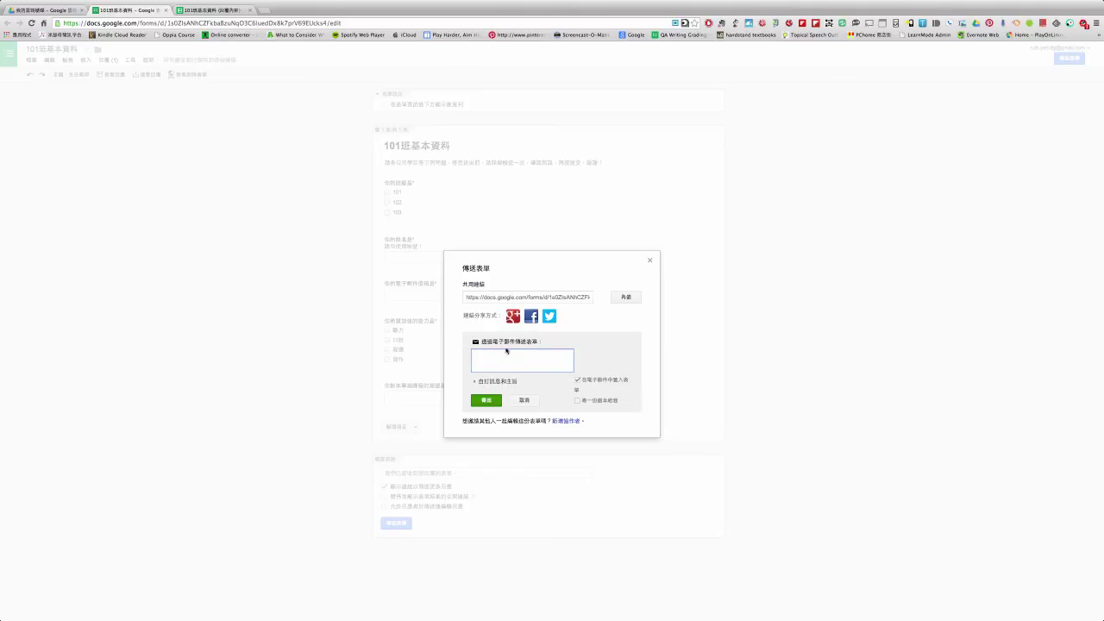
pyautogui.write('a')
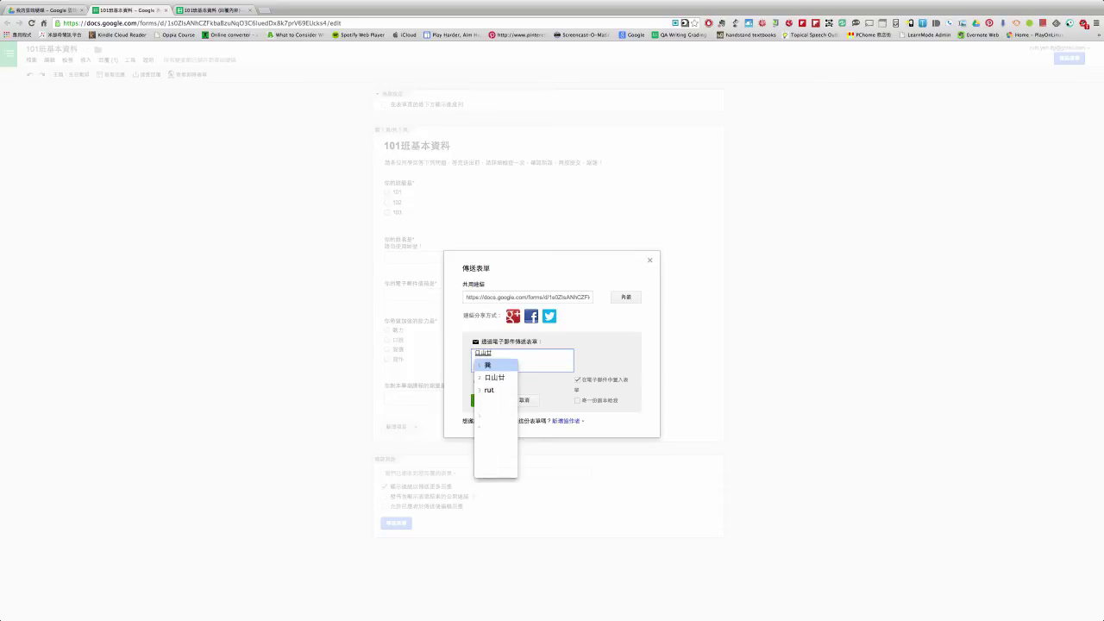
pyautogui.press('Escape')
pyautogui.write('ruth')
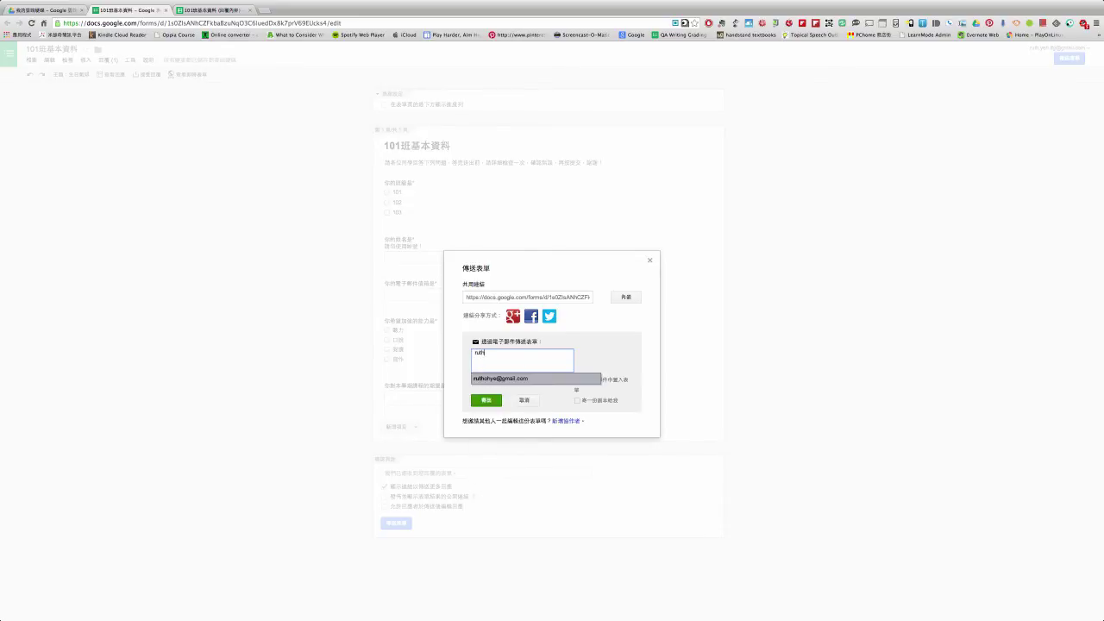
pyautogui.click(521, 380)
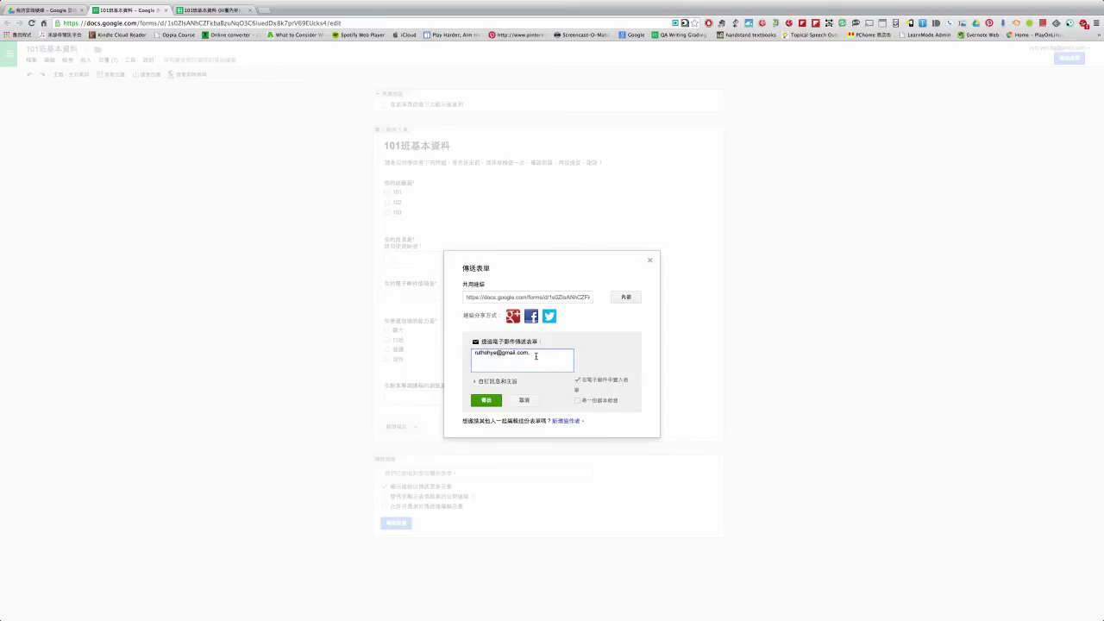
pyautogui.moveTo(535, 355); pyautogui.dragTo(454, 355)
pyautogui.press('BackSpace')
# Copy the form's shared link, dismiss the Evernote Web Clipper notice, and open goo.gl in a new browser tab
pyautogui.click(542, 298)
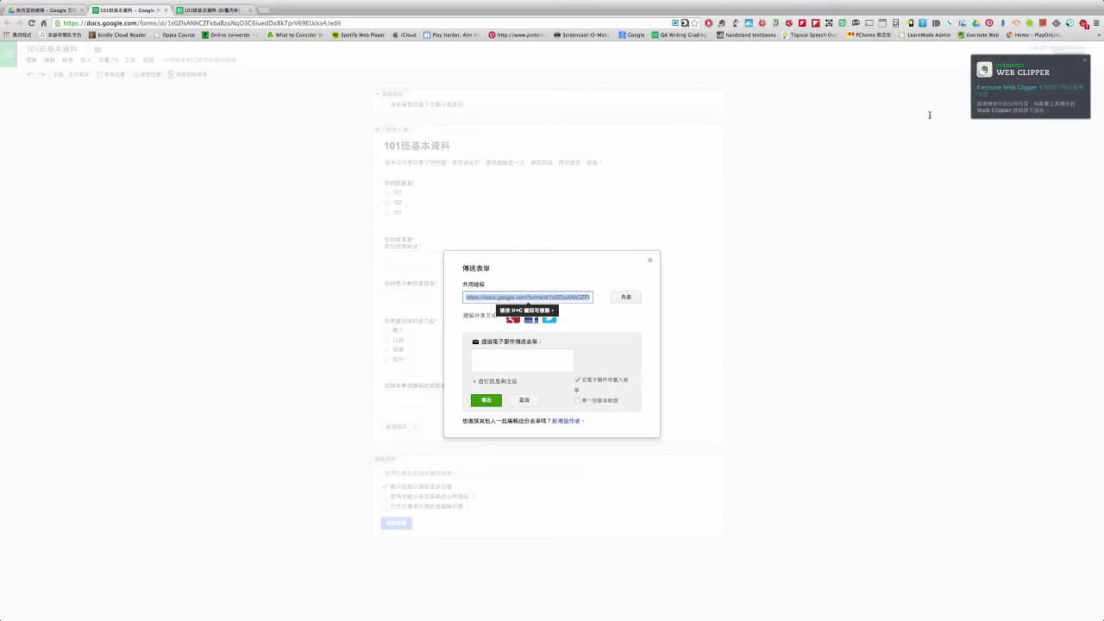
pyautogui.click(1086, 61)
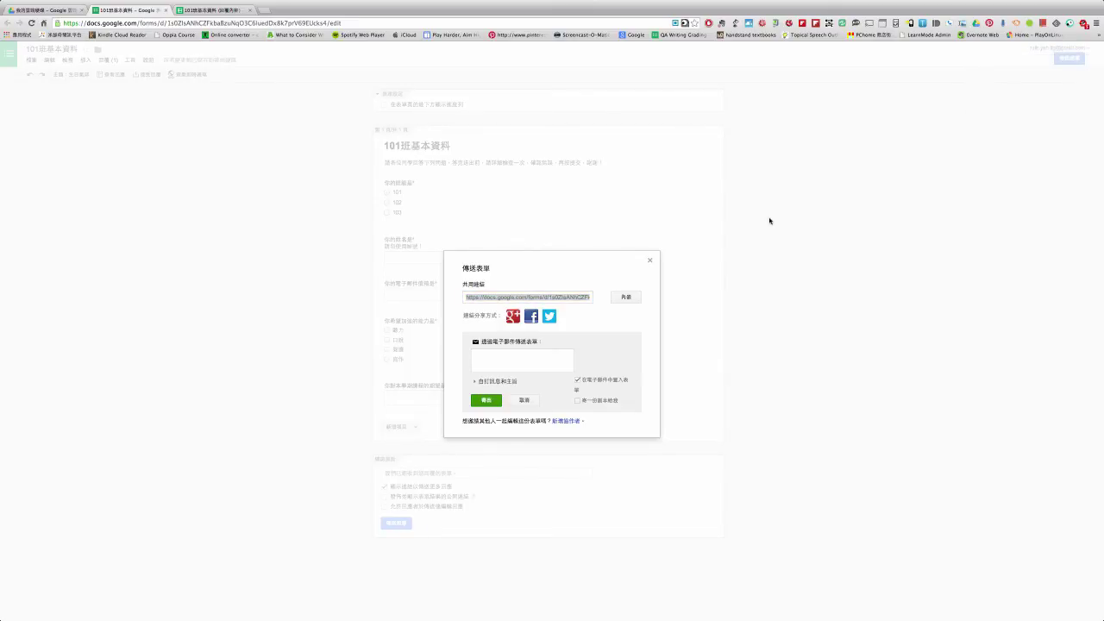
pyautogui.click(264, 11)
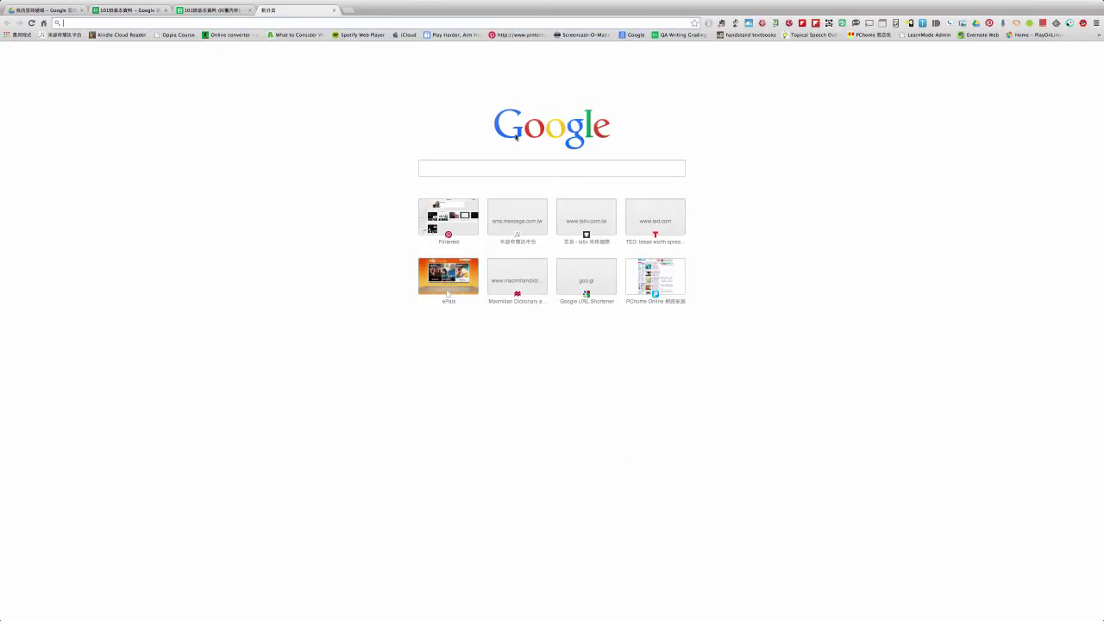
pyautogui.click(89, 23)
pyautogui.write('goo')
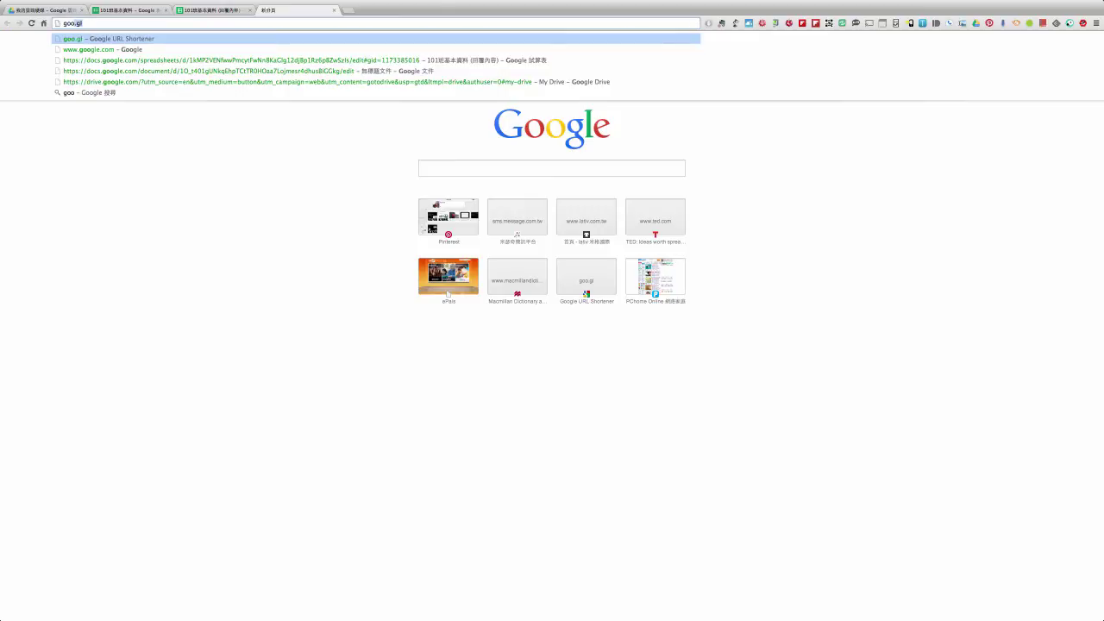
pyautogui.write('.gl')
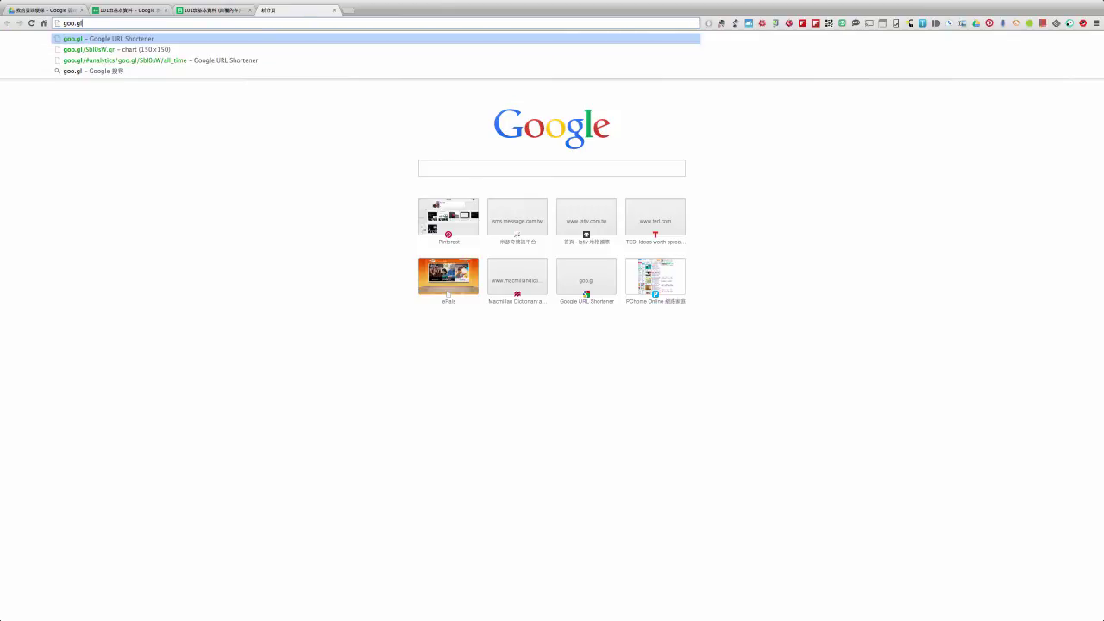
pyautogui.press('Return')
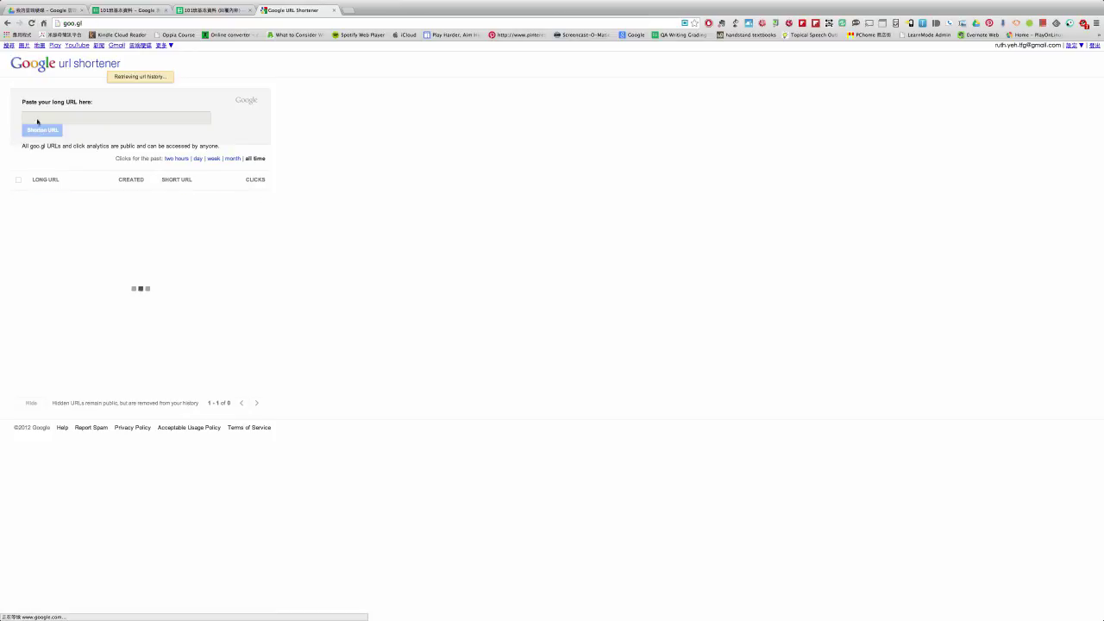
# Paste the form's long link into the URL shortener and create a short URL for it
pyautogui.click(95, 118)
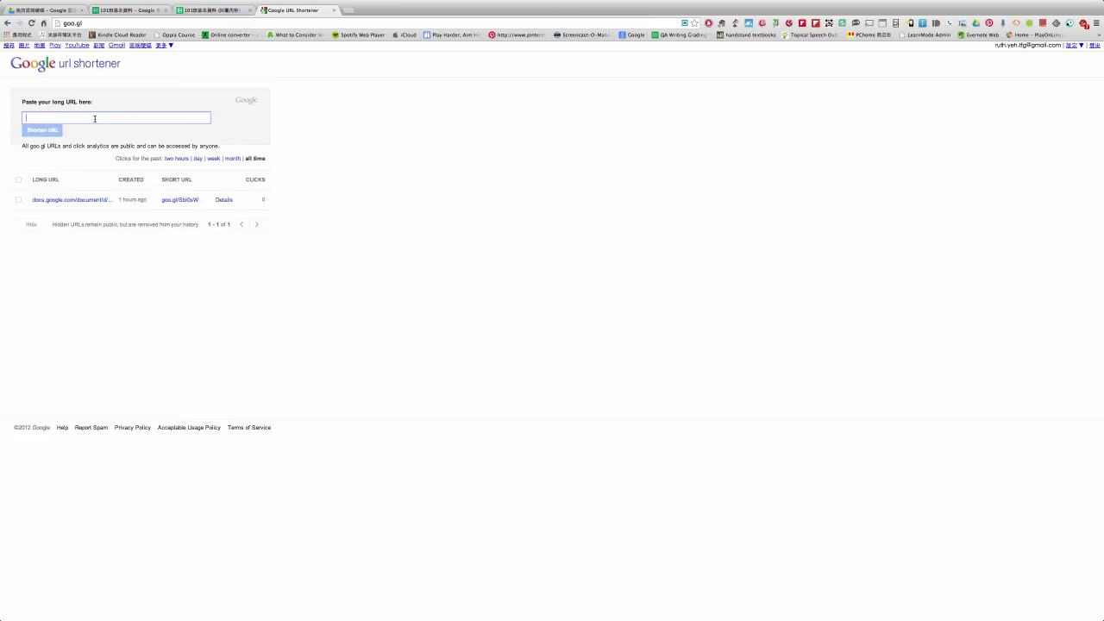
pyautogui.press('super+v')
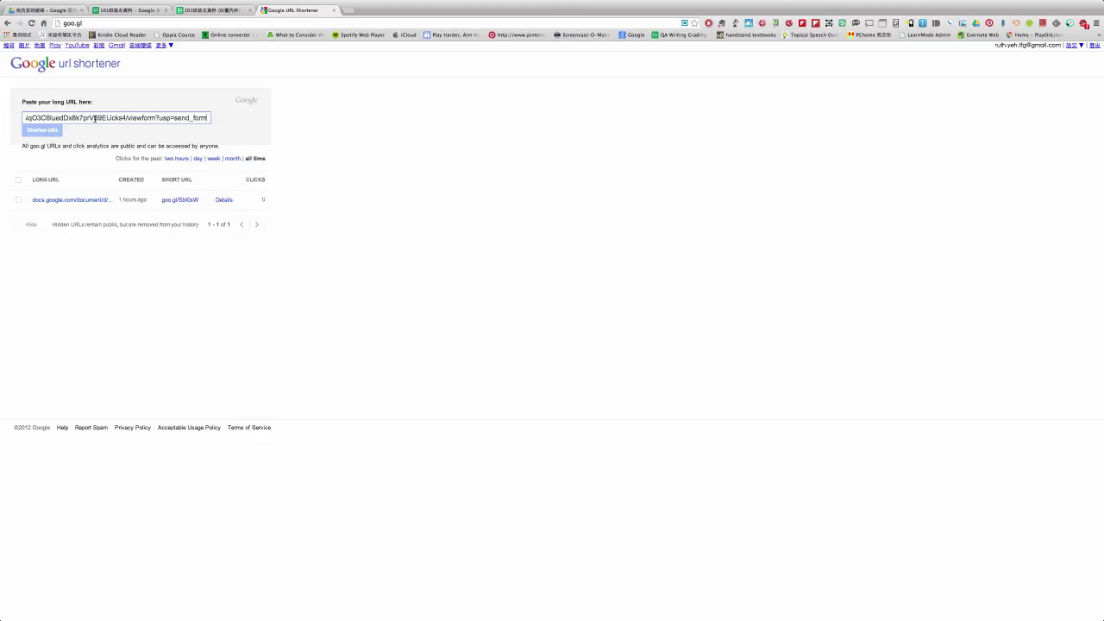
pyautogui.click(41, 130)
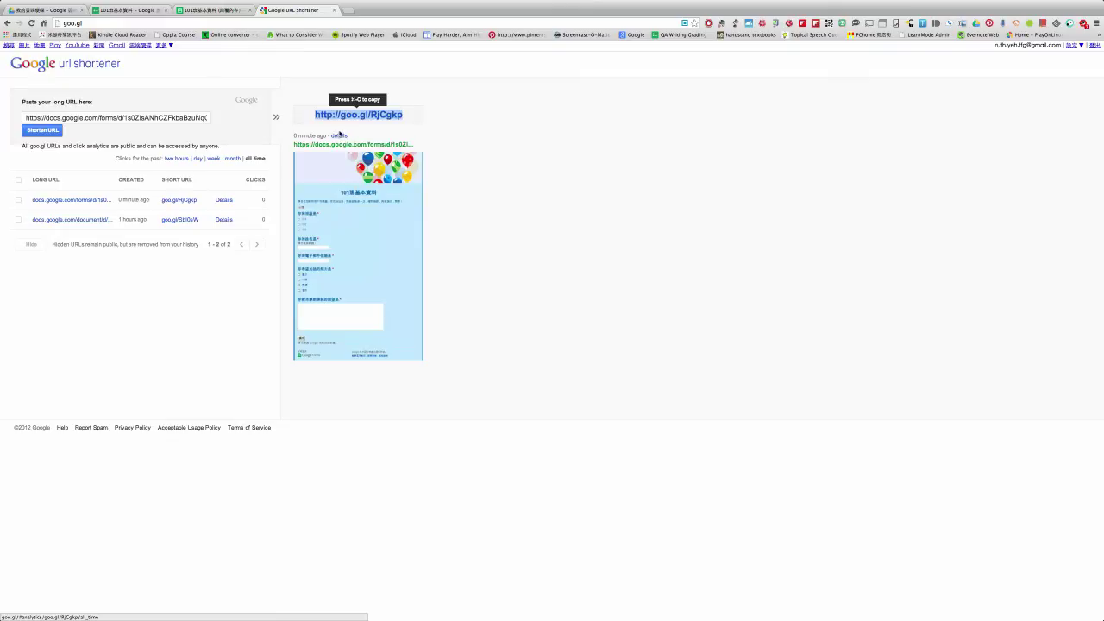
# View the short URL's details and its QR code as a full image, and return to the details page
pyautogui.click(339, 136)
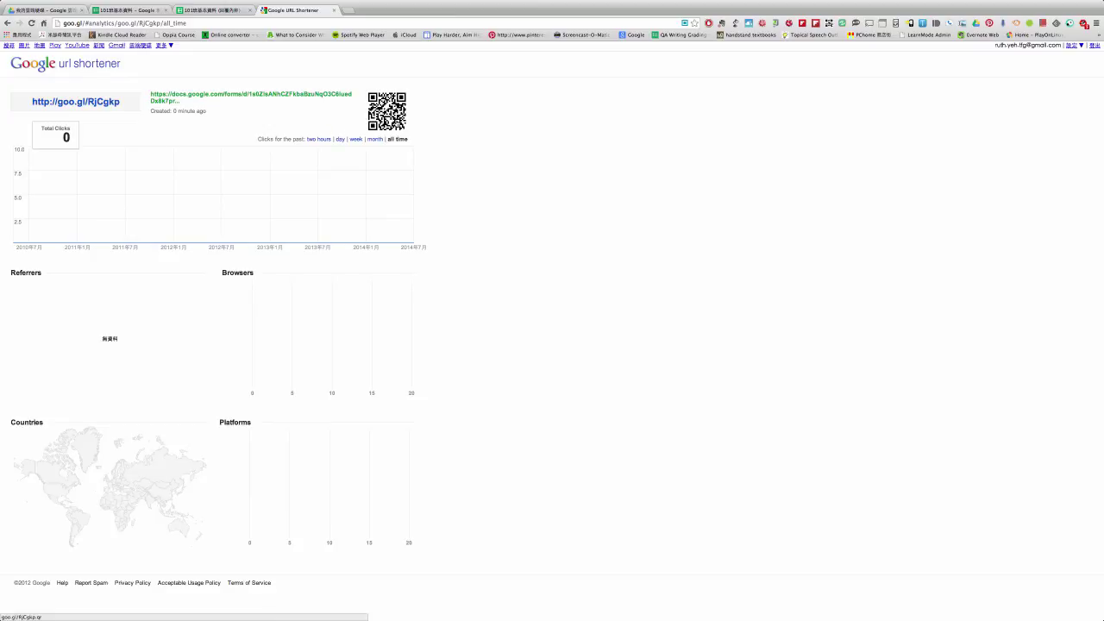
pyautogui.click(388, 119)
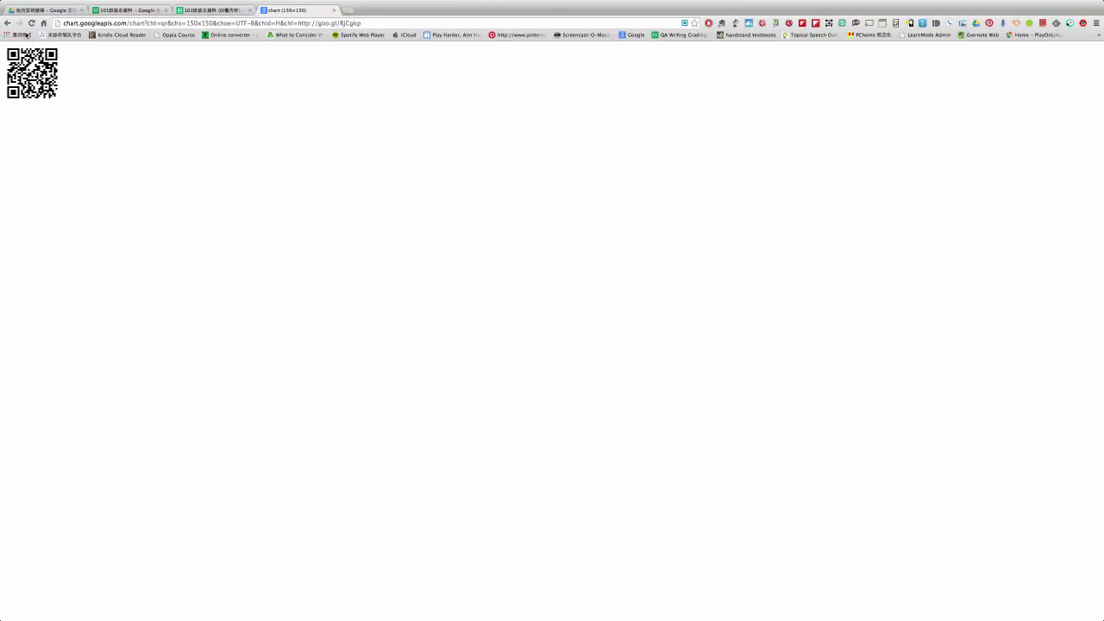
pyautogui.click(7, 23)
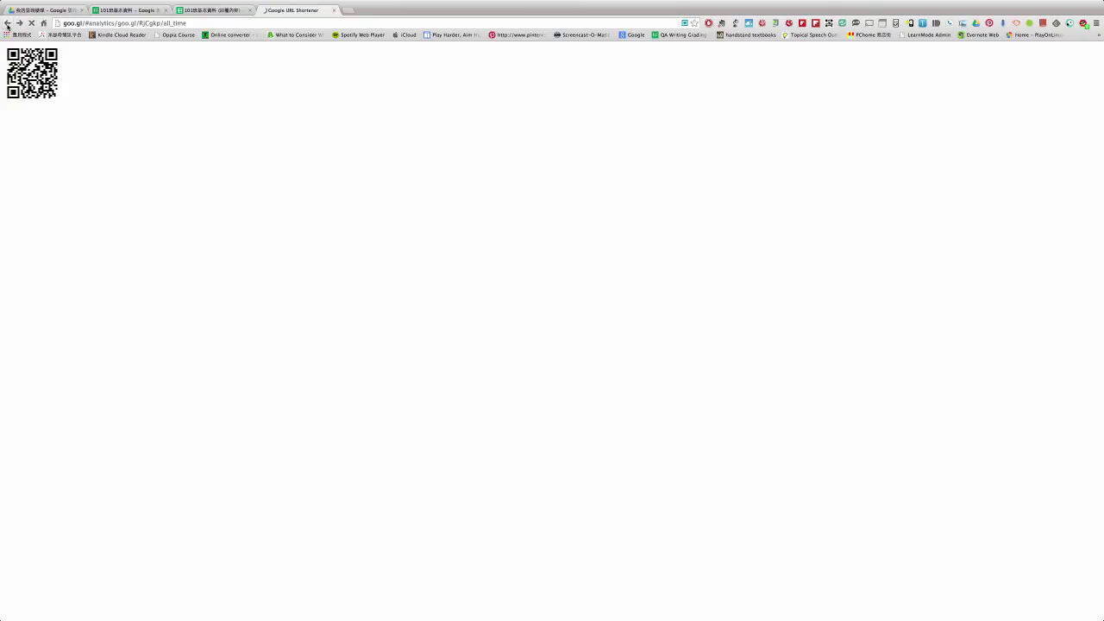
# Open the QR code generator at qr.calm9.com/tw/ in a new browser tab
pyautogui.click(348, 10)
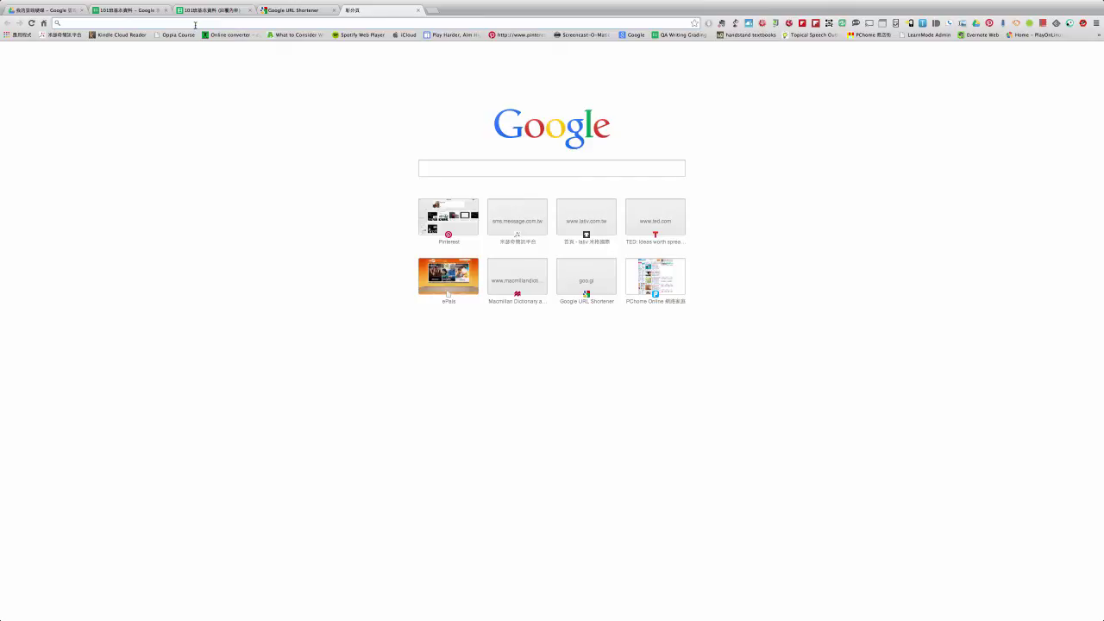
pyautogui.write('qr.calm9.com/tw/')
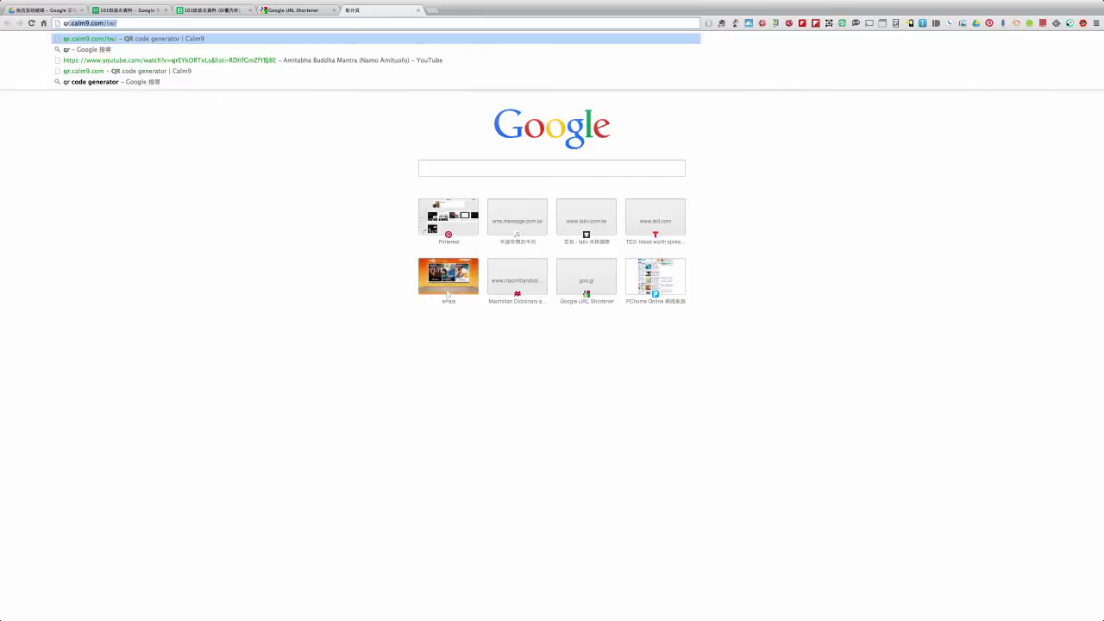
pyautogui.press('Right')
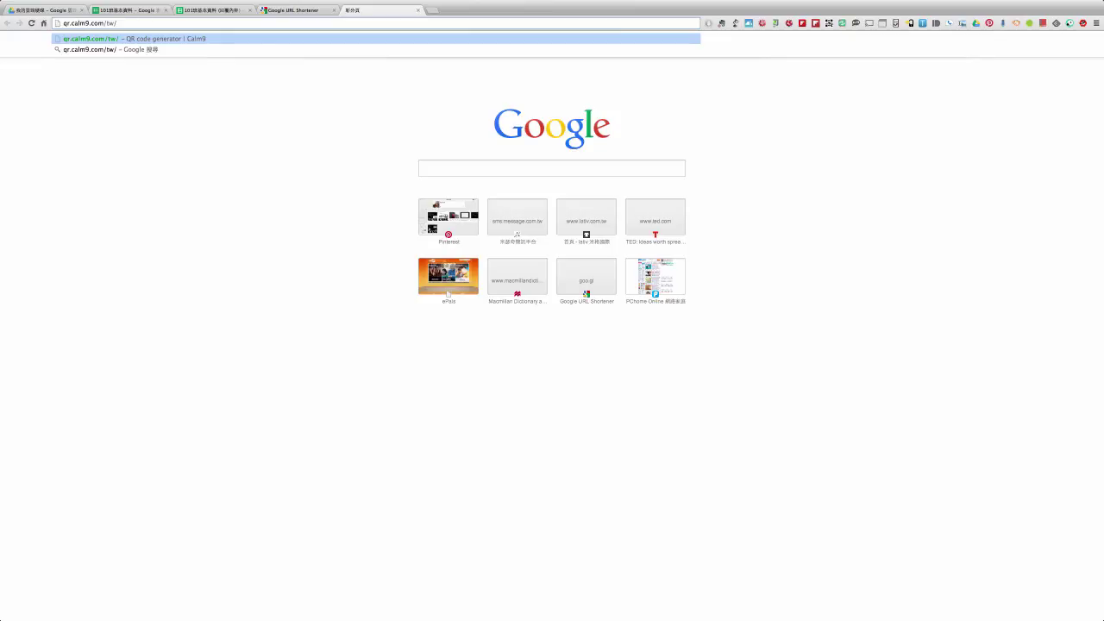
pyautogui.press('Return')
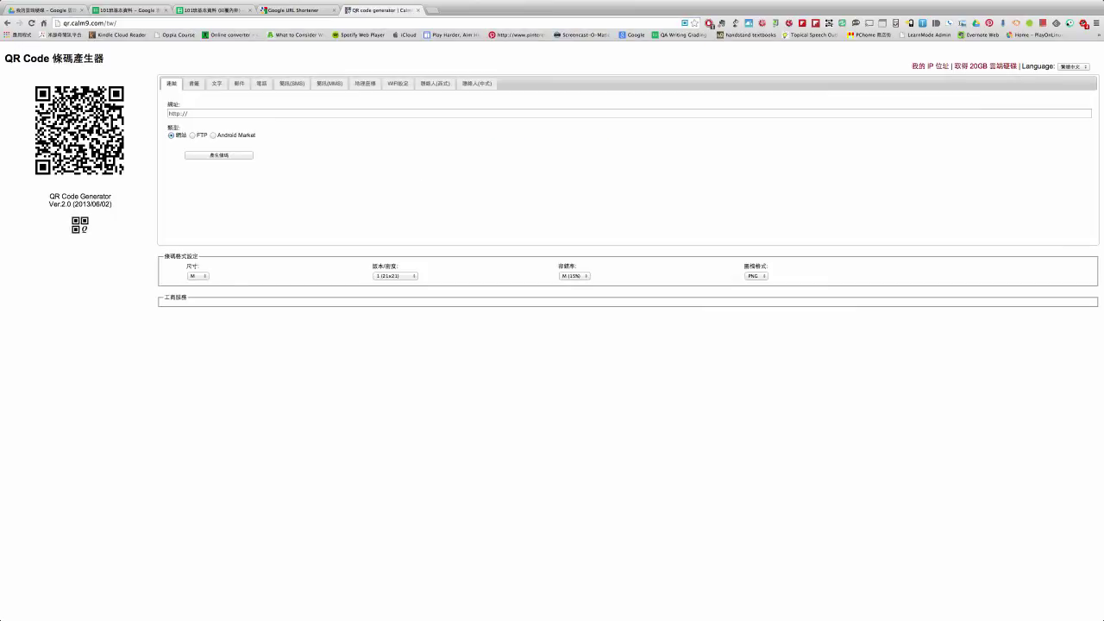
# Generate a QR code for the form's link with size XXL and version 3 (29x29)
pyautogui.moveTo(204, 113); pyautogui.dragTo(156, 114)
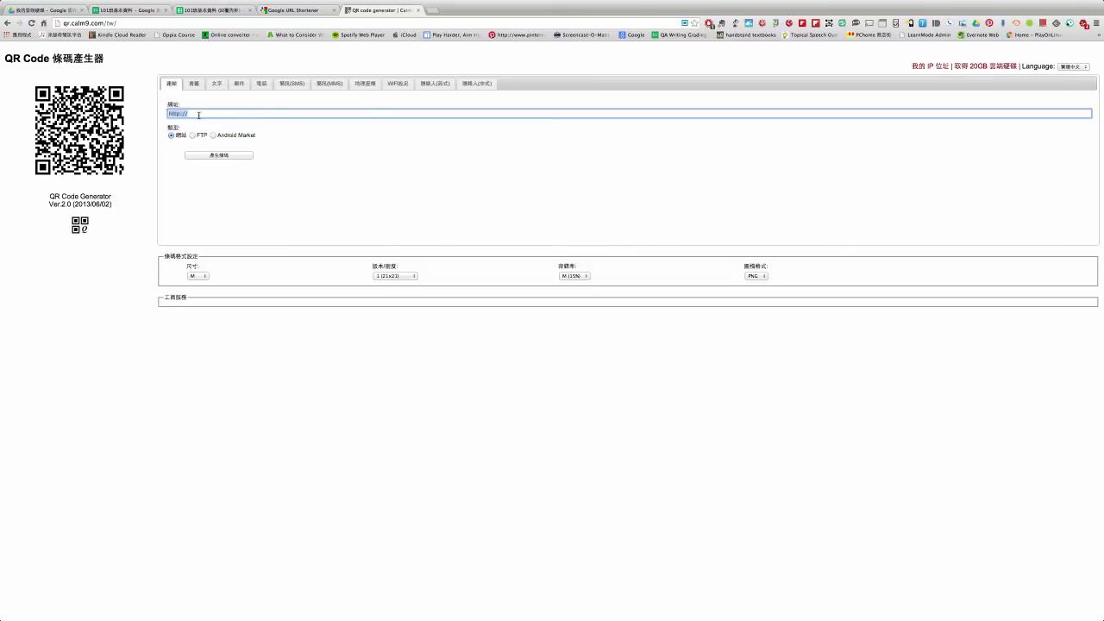
pyautogui.write('https://docs.google.com/forms/d/1s0ZIsANhCZFkbaBzuNqO3C6luedDx8k7prV69EUcks4/viewform?usp=send_form')
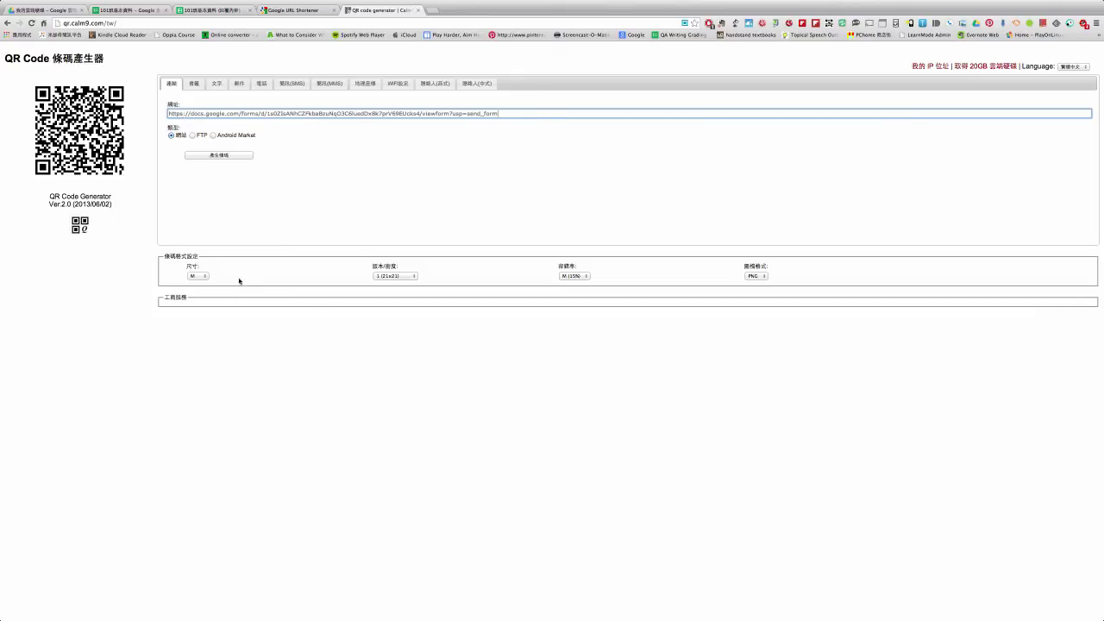
pyautogui.click(204, 276)
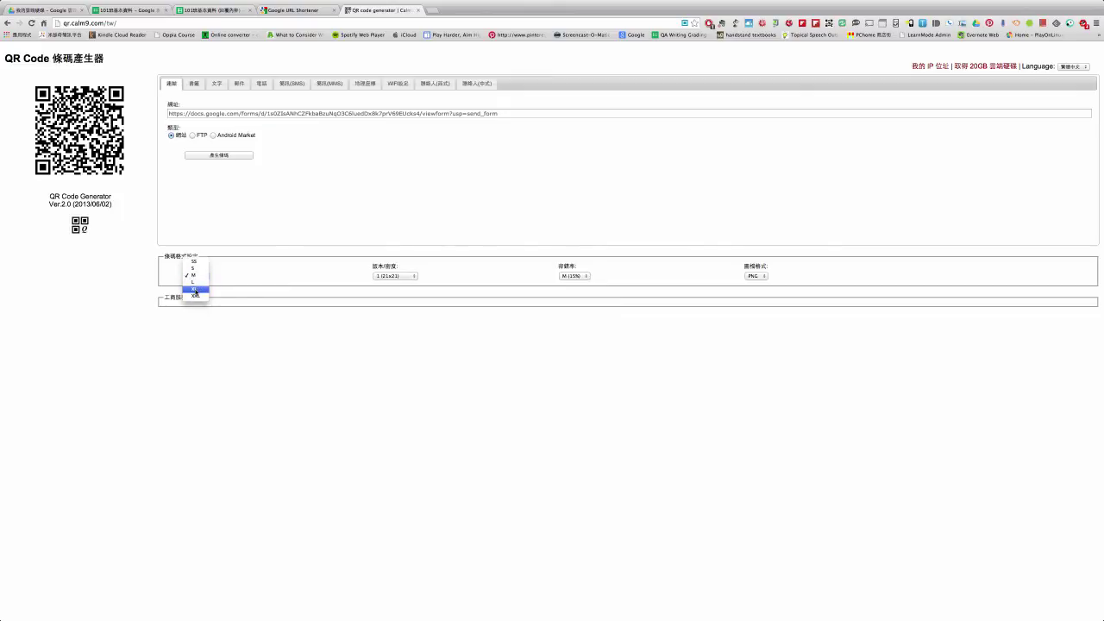
pyautogui.click(196, 296)
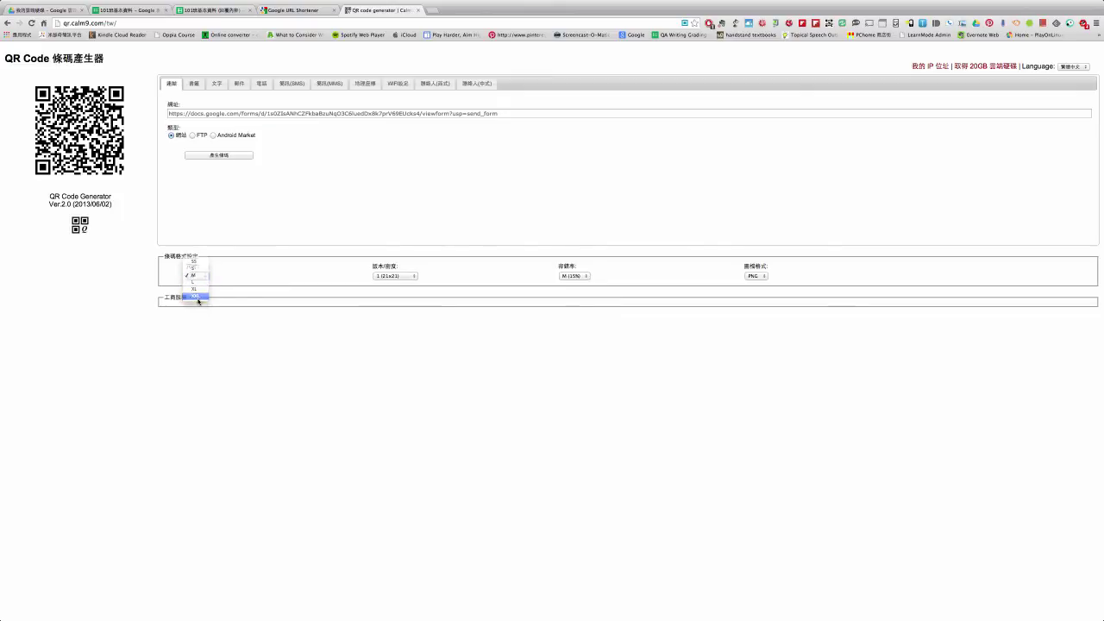
pyautogui.click(414, 277)
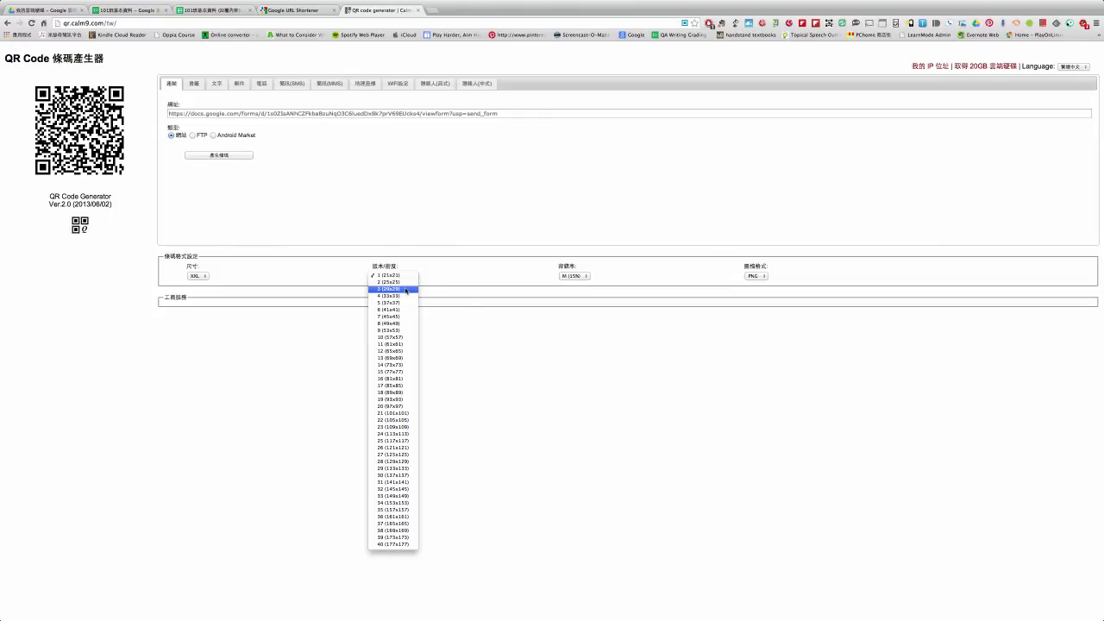
pyautogui.click(406, 290)
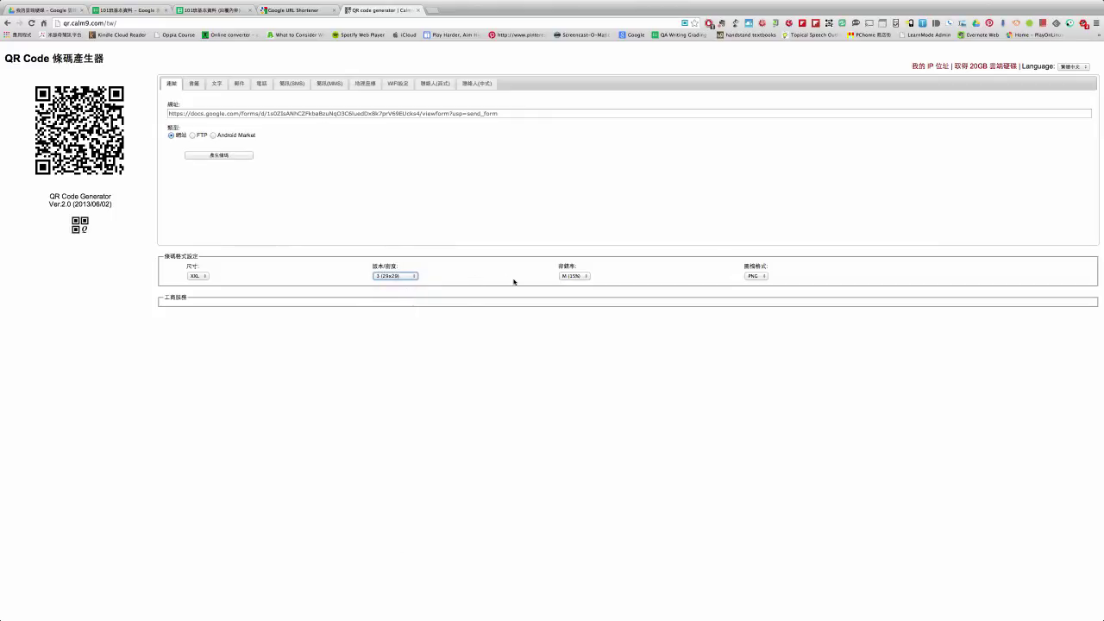
pyautogui.click(221, 156)
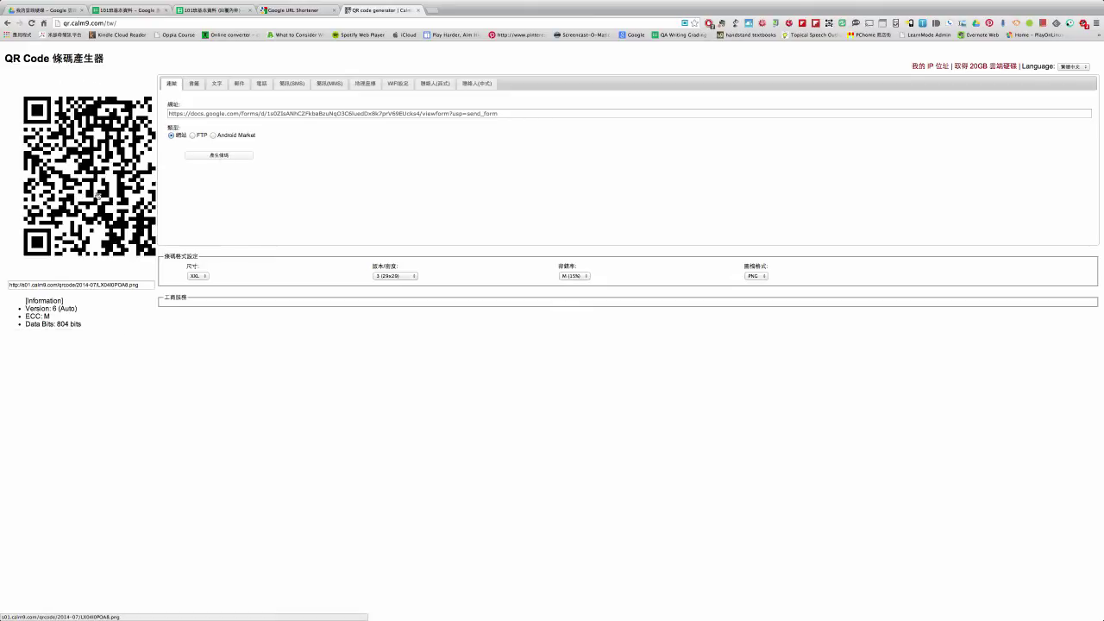
# Open the generated QR code as a full image, then view the response spreadsheet and the form's sending dialog before returning to the image
pyautogui.click(99, 196)
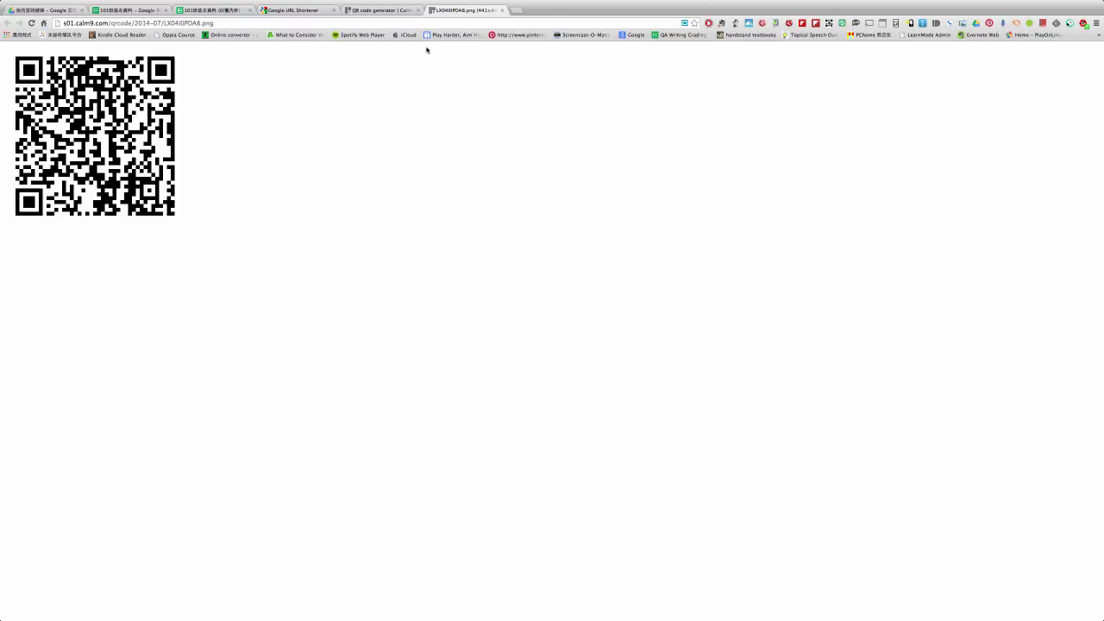
pyautogui.click(218, 15)
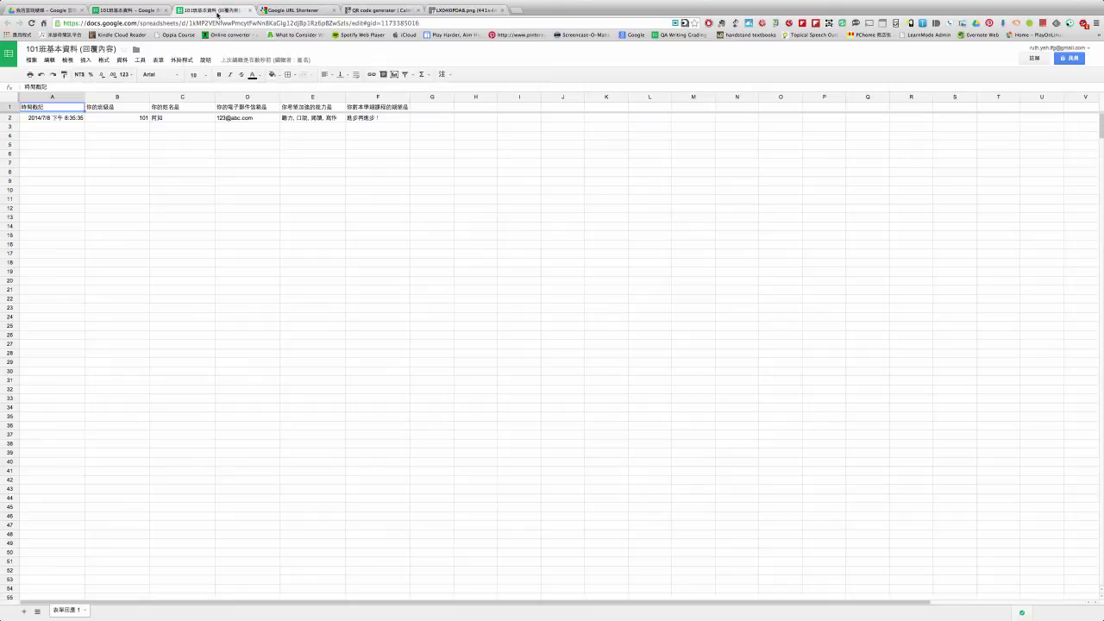
pyautogui.click(136, 12)
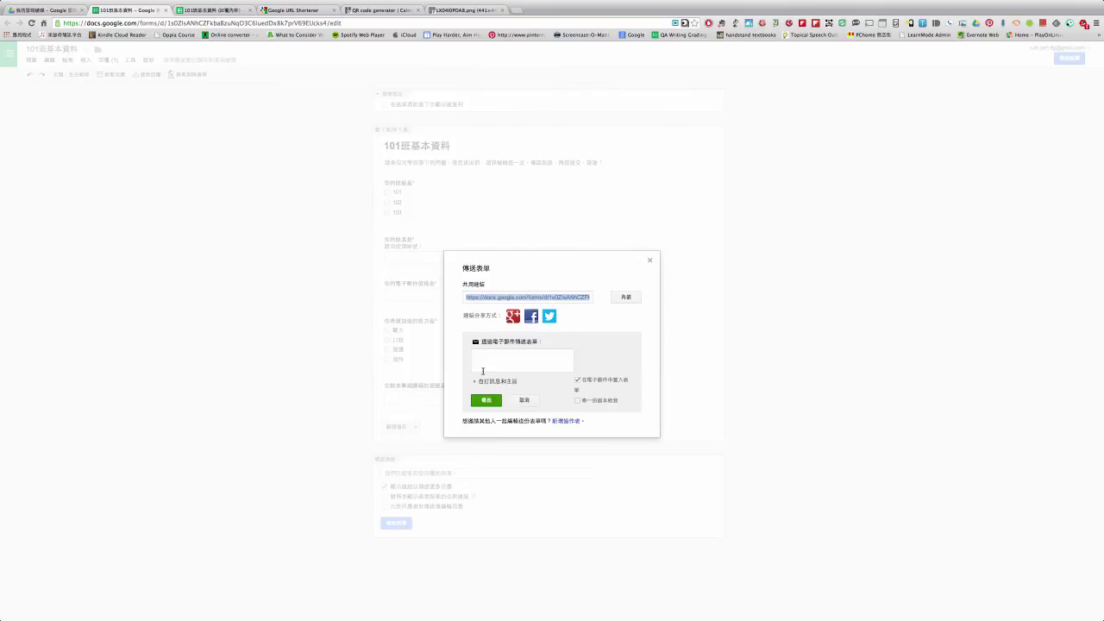
pyautogui.click(461, 11)
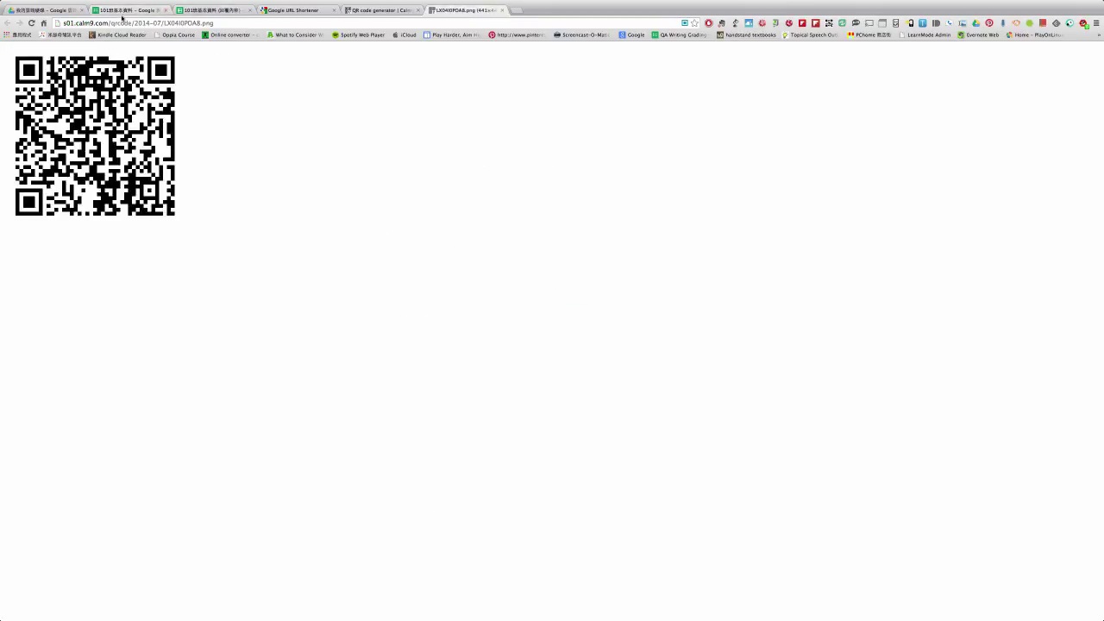
# Return to the form 101班基本資料, cancel sending it by e-mail and close the form-sending dialog
pyautogui.click(151, 12)
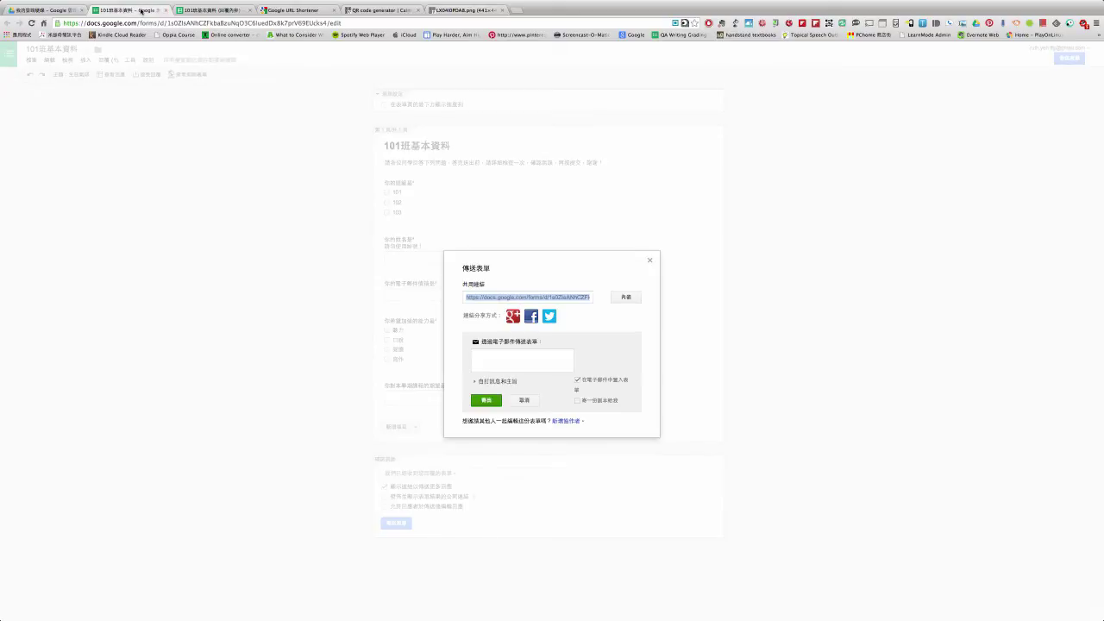
pyautogui.click(523, 402)
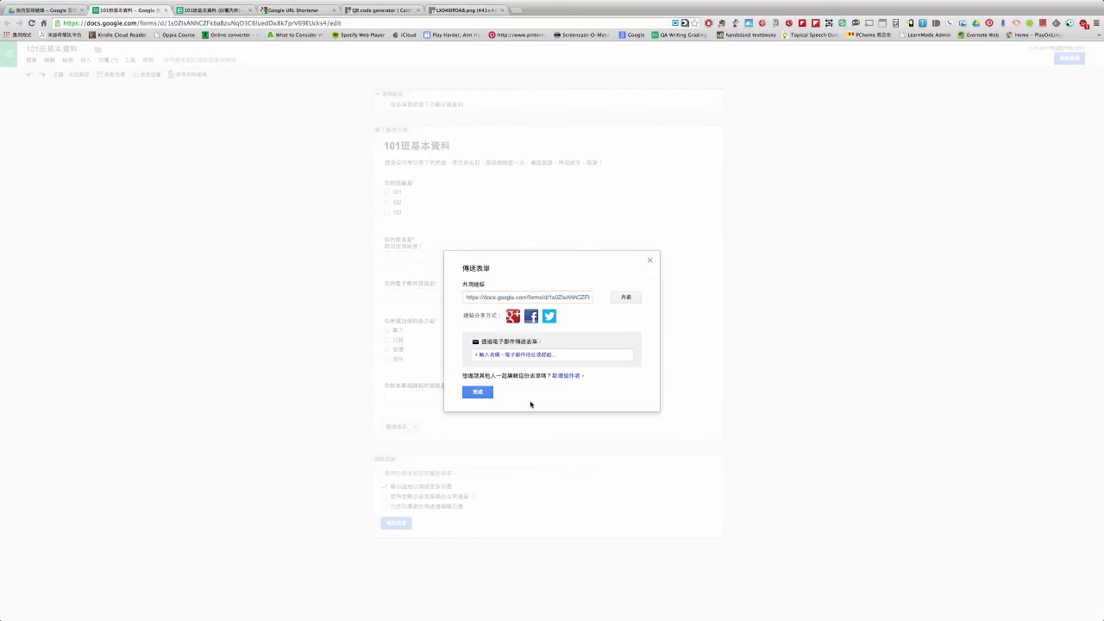
pyautogui.click(486, 395)
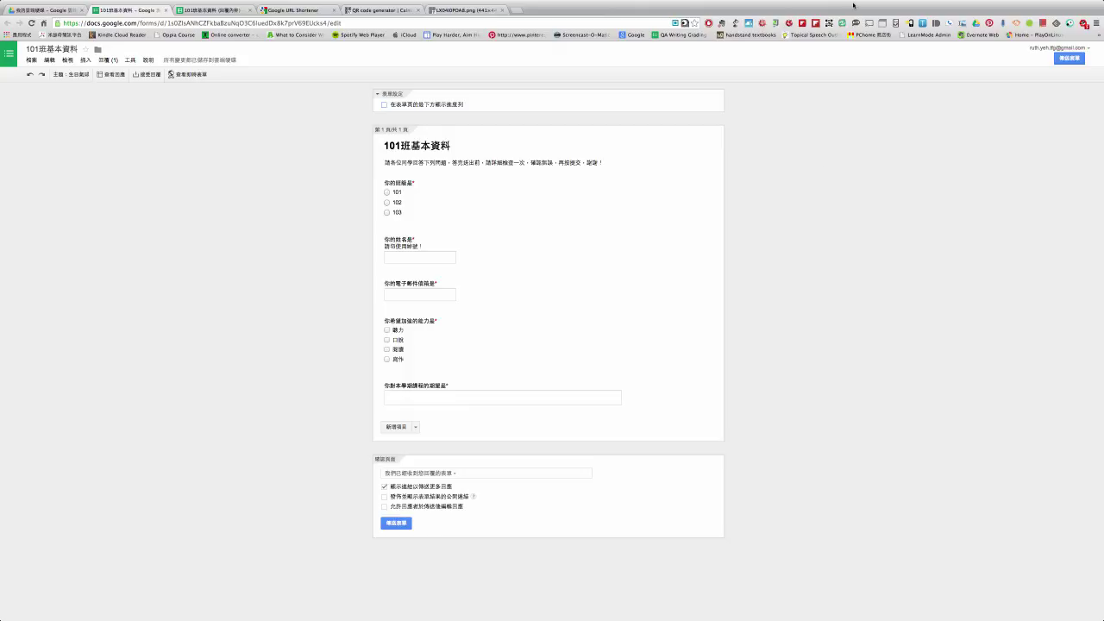
pyautogui.moveTo(904, 4)
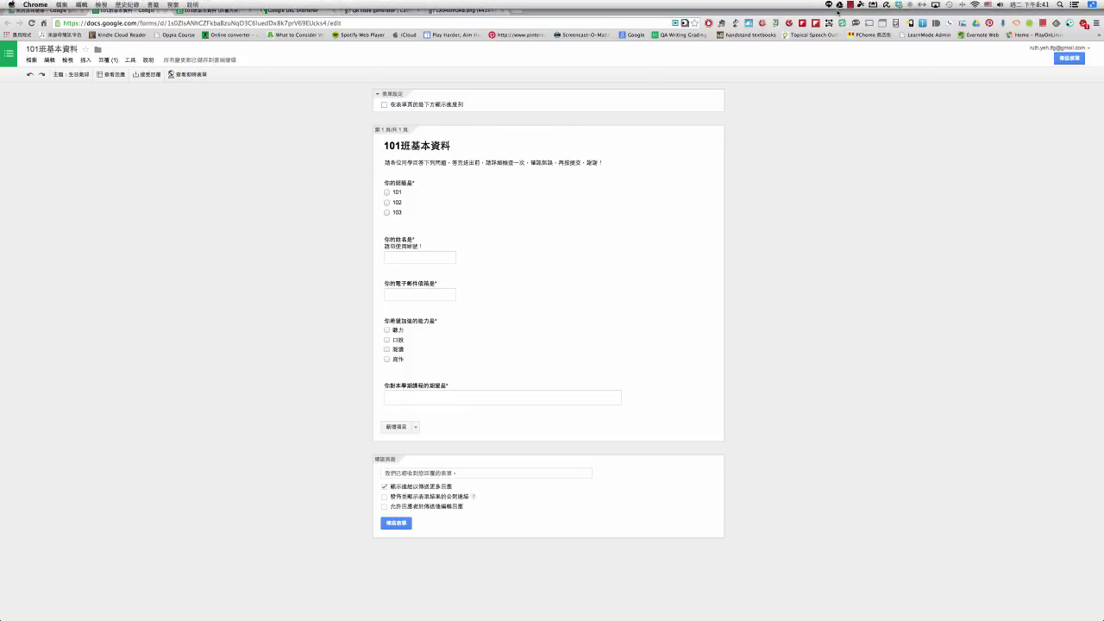